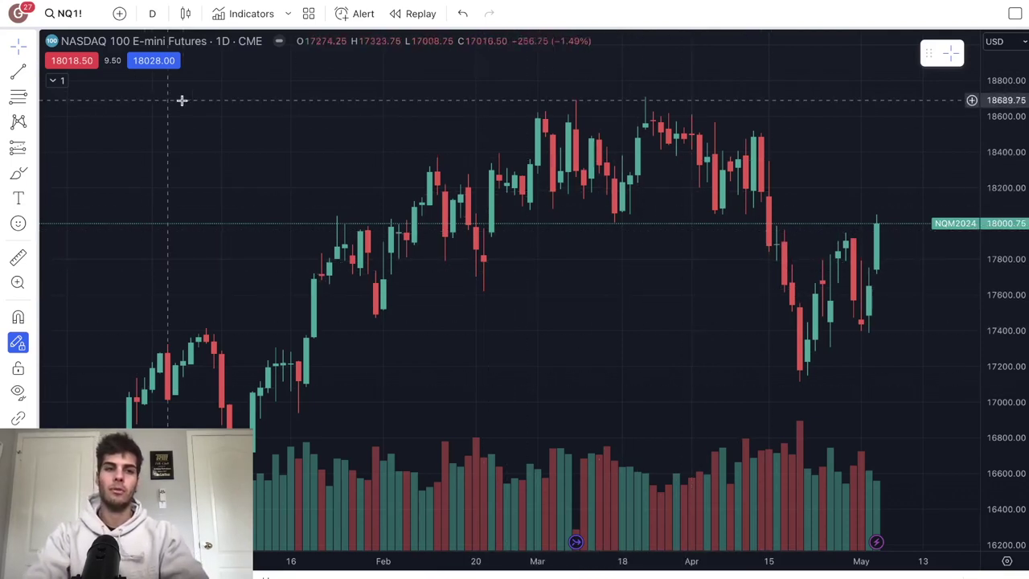
Choose the Horizontal Line tool, start a bar replay of the daily chart from 20 March 2024, and restore the Cross cursor.
{"action": "left_click", "coordinate": [32, 73]}
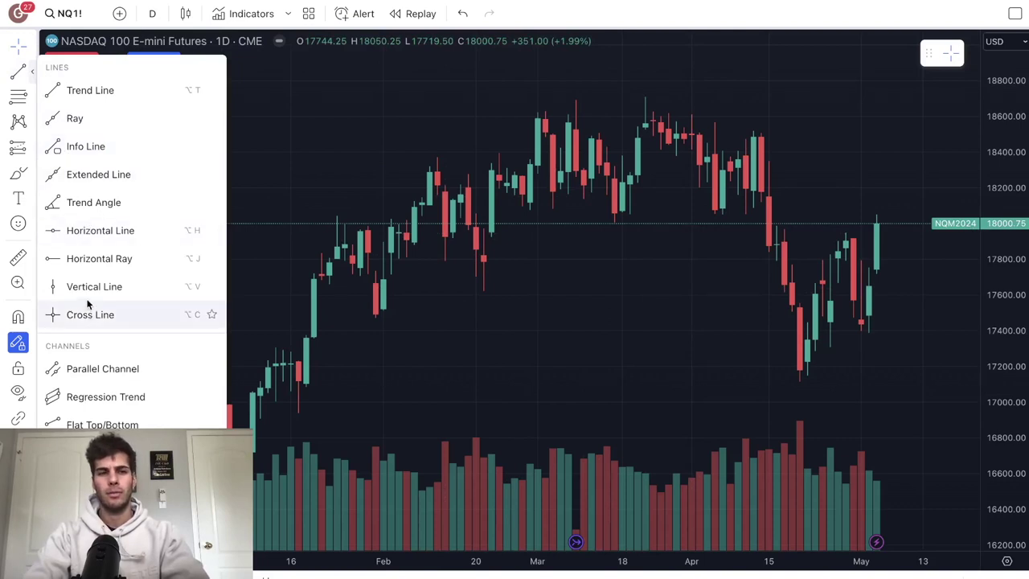
{"action": "left_click", "coordinate": [94, 234]}
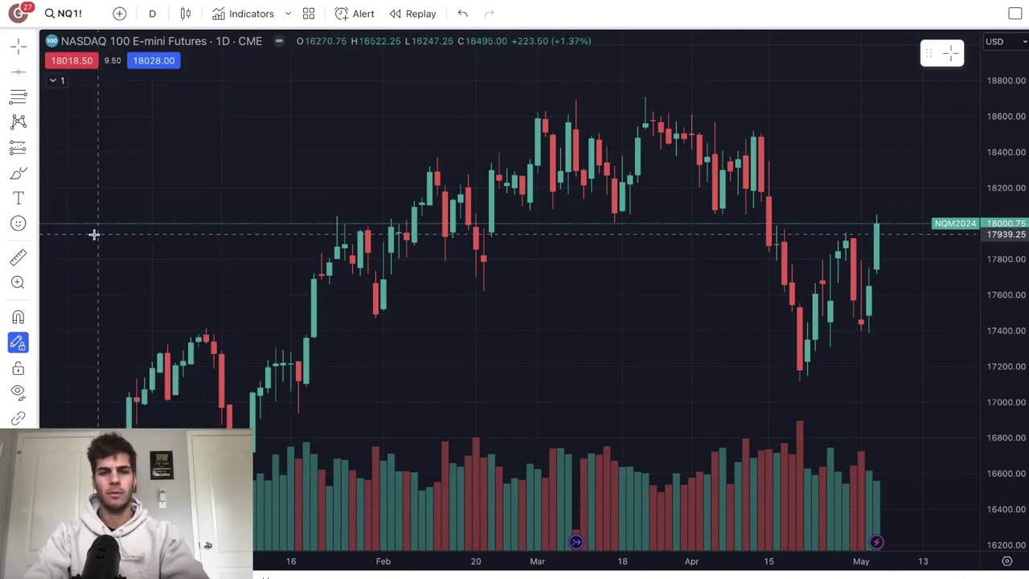
{"action": "left_click", "coordinate": [418, 14]}
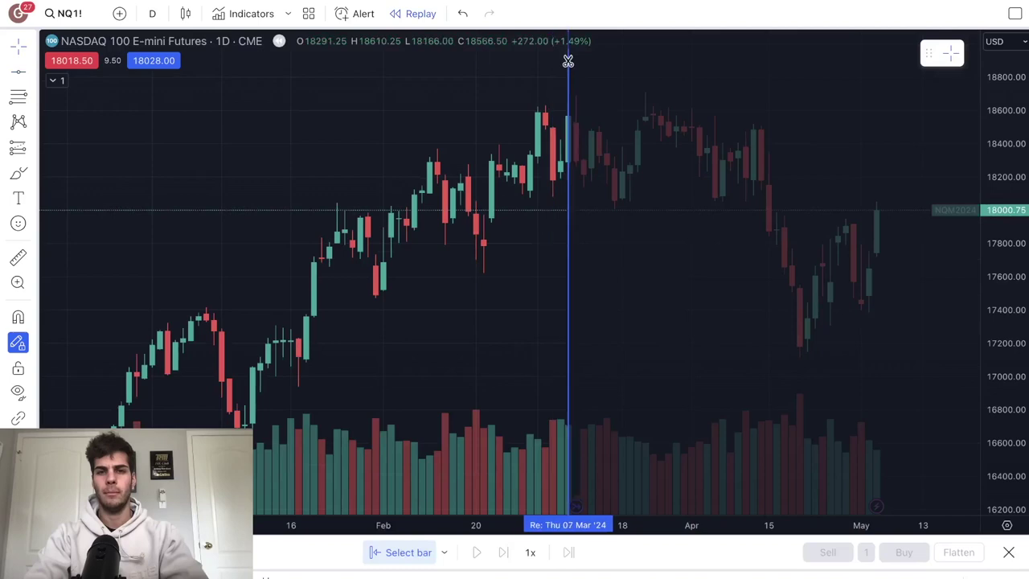
{"action": "left_click", "coordinate": [652, 118]}
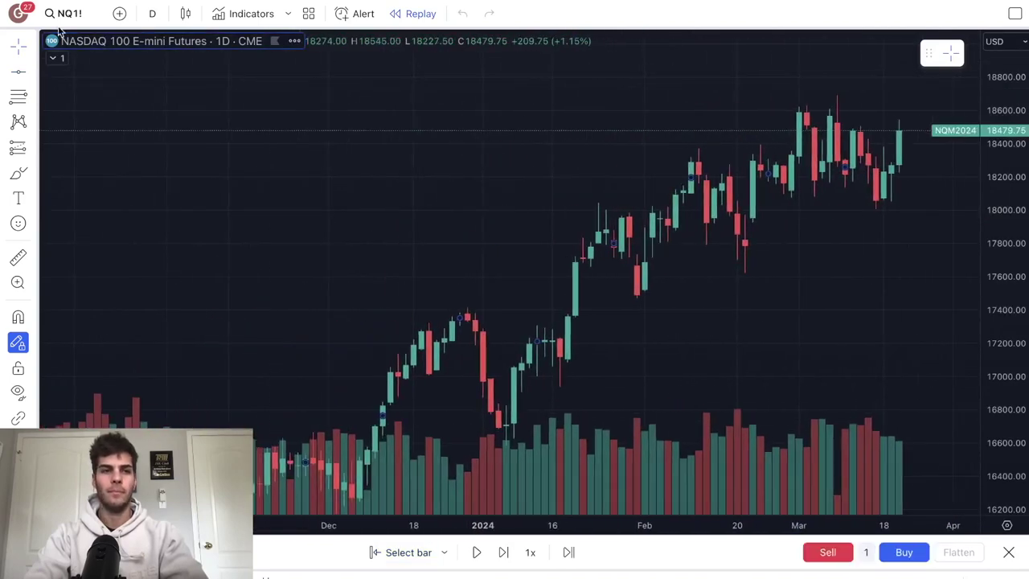
{"action": "left_click", "coordinate": [32, 46]}
{"action": "left_click", "coordinate": [80, 46]}
Draw horizontal lines on the daily chart at about 18297.50 and 17964.25.
{"action": "left_click_drag", "start_coordinate": [567, 154], "coordinate": [461, 159]}
{"action": "scroll", "coordinate": [461, 158], "scroll_direction": "up", "scroll_amount": 2}
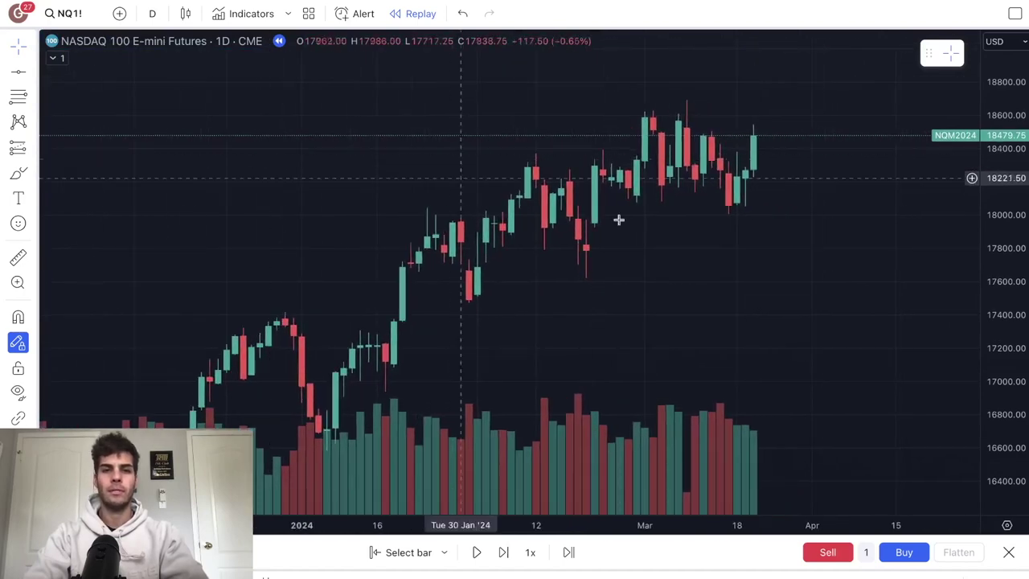
{"action": "scroll", "coordinate": [691, 490], "scroll_direction": "down", "scroll_amount": 2}
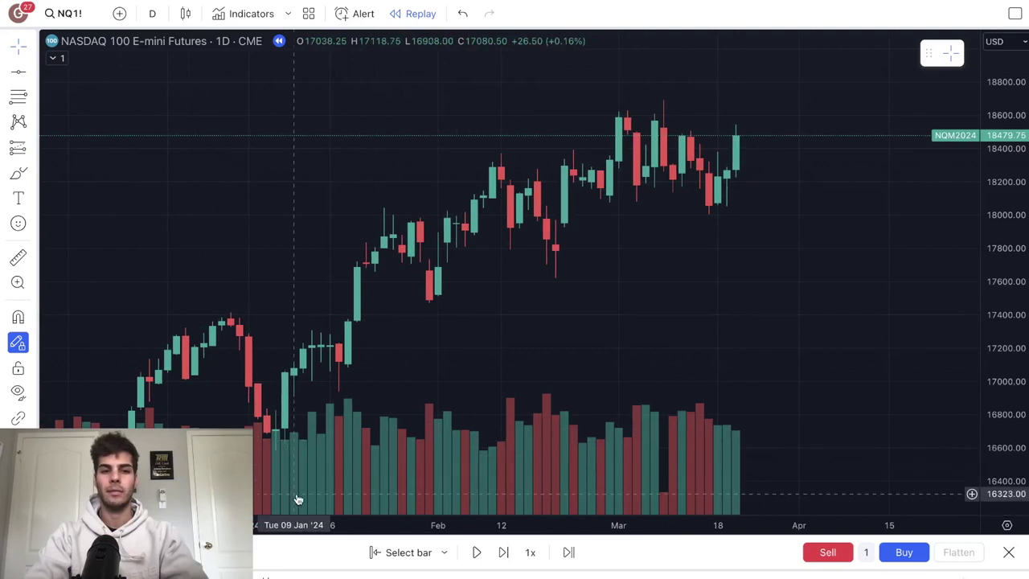
{"action": "left_click_drag", "start_coordinate": [301, 525], "coordinate": [423, 525]}
{"action": "left_click", "coordinate": [15, 73]}
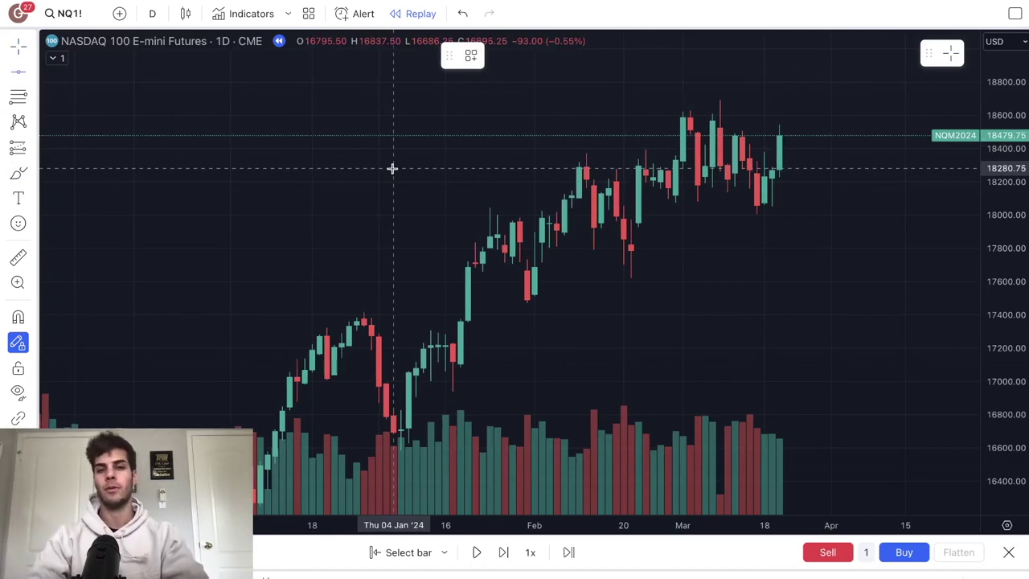
{"action": "left_click", "coordinate": [439, 166]}
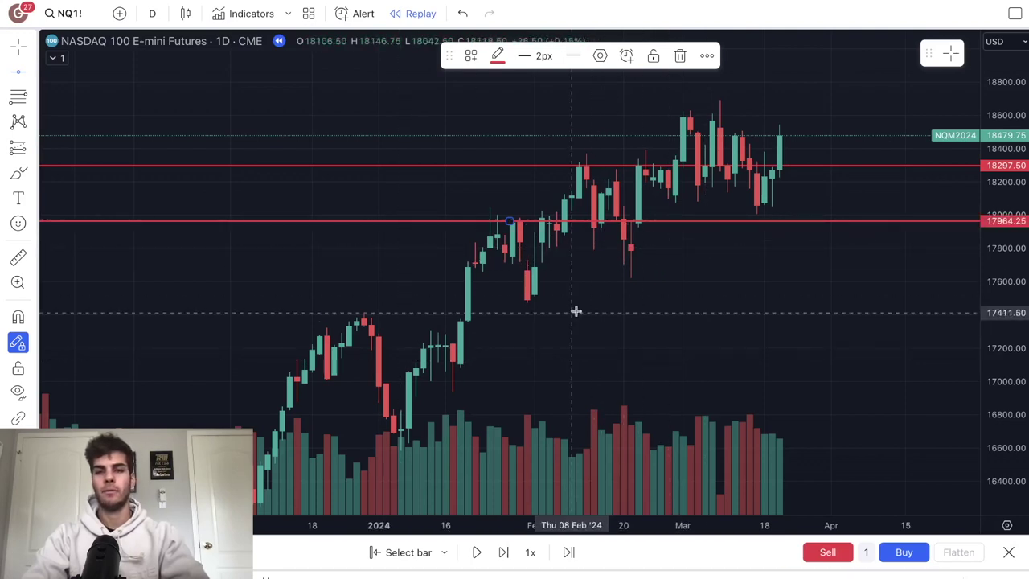
Move the lower horizontal line up to the mid-March swing low at about 18006.50.
{"action": "left_click", "coordinate": [33, 47]}
{"action": "left_click", "coordinate": [71, 46]}
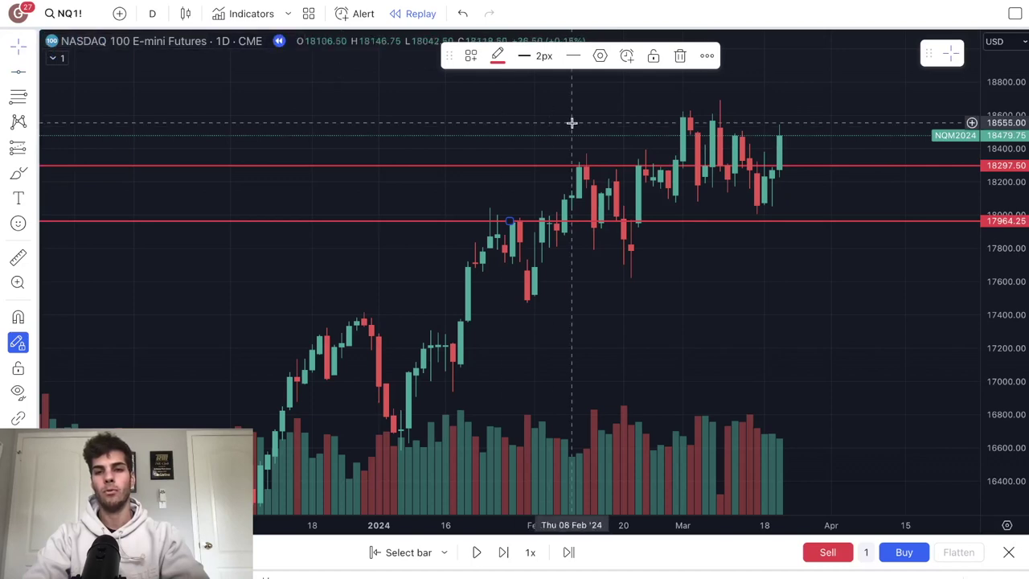
{"action": "left_click_drag", "start_coordinate": [723, 227], "coordinate": [726, 214]}
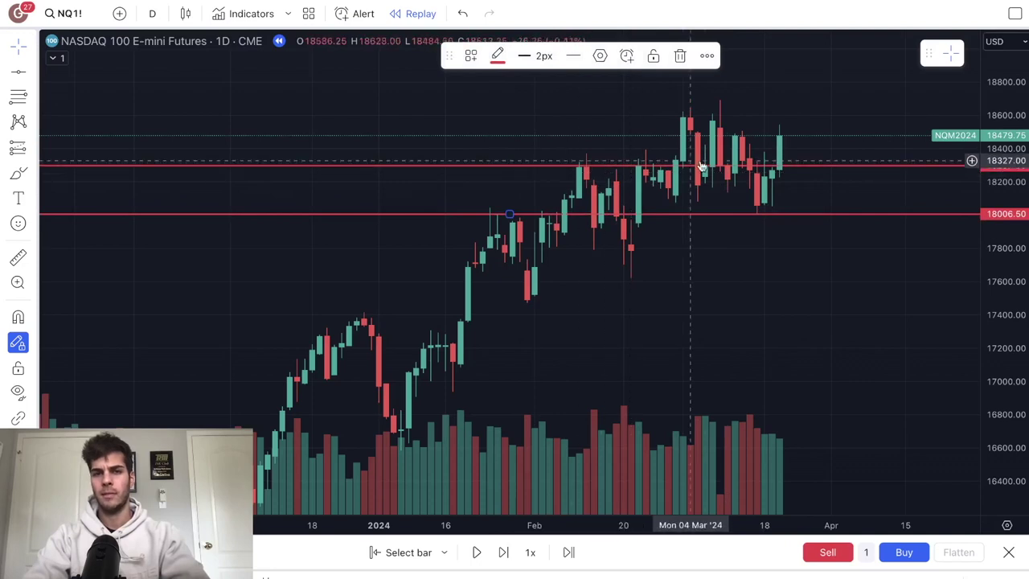
Add horizontal lines at about 18550.75, 17301.75 and 17711.00 on the daily chart, ending with the Cross cursor and no line selected.
{"action": "left_click", "coordinate": [64, 70]}
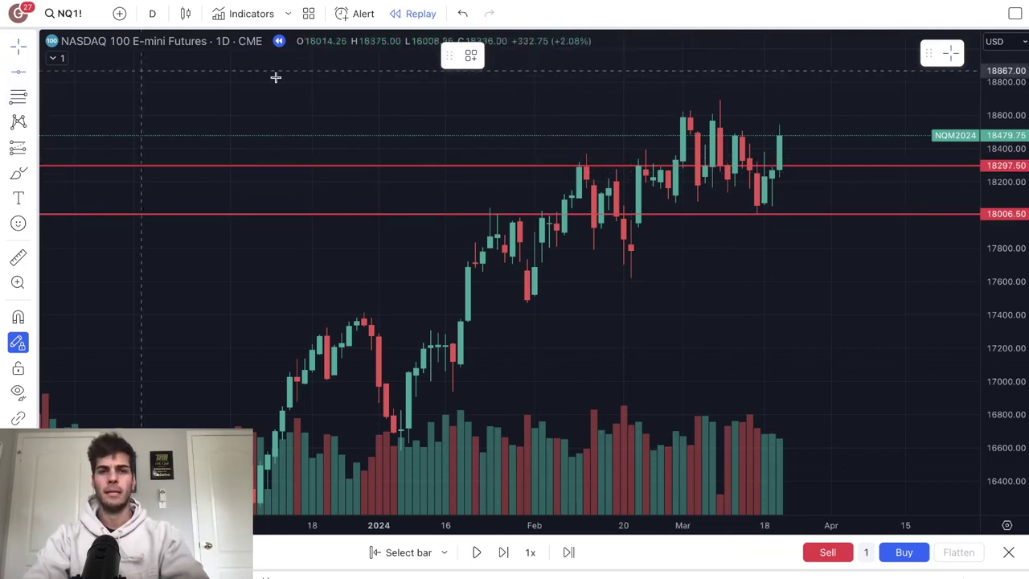
{"action": "left_click", "coordinate": [558, 123]}
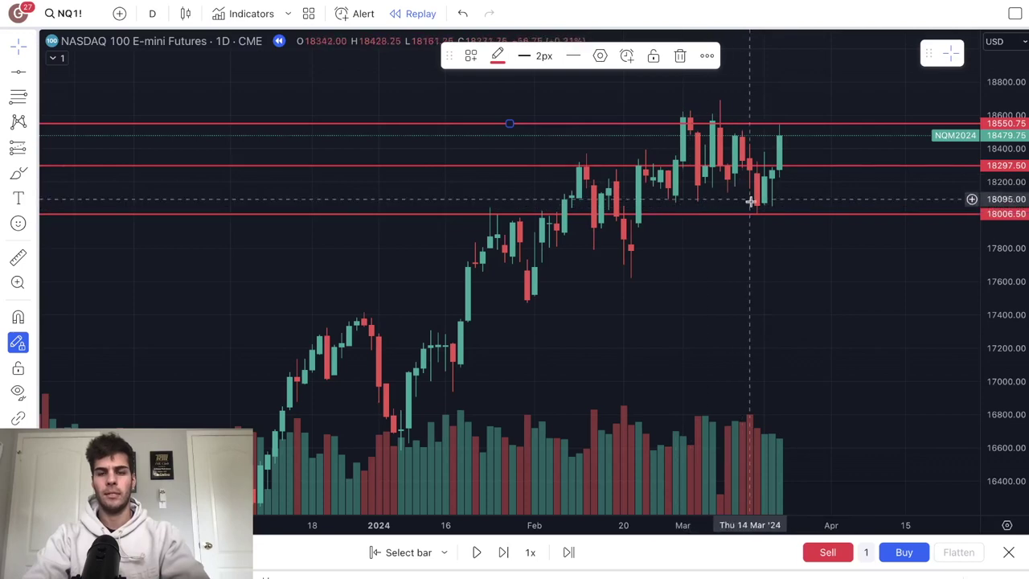
{"action": "left_click", "coordinate": [405, 327]}
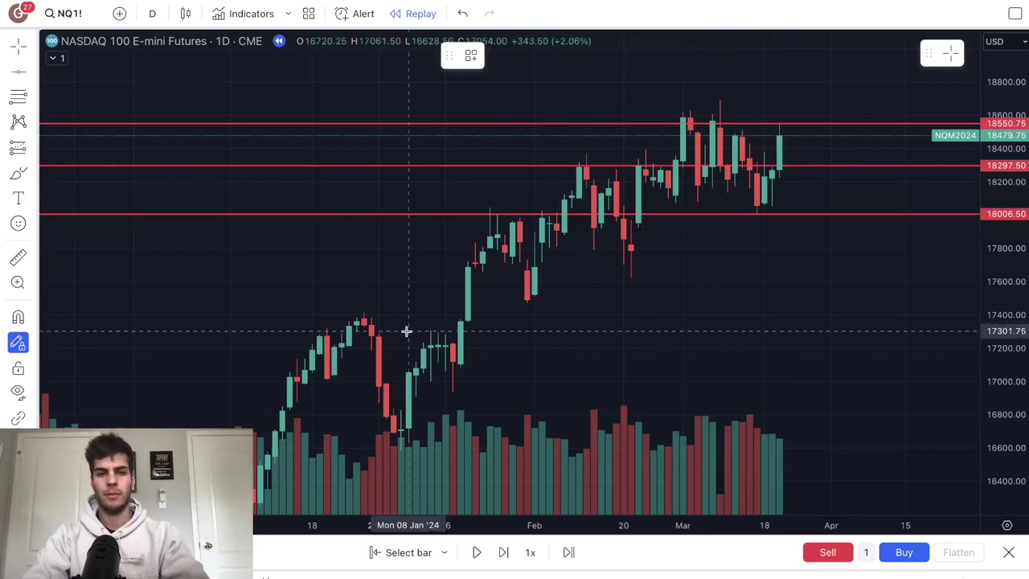
{"action": "left_click", "coordinate": [406, 330]}
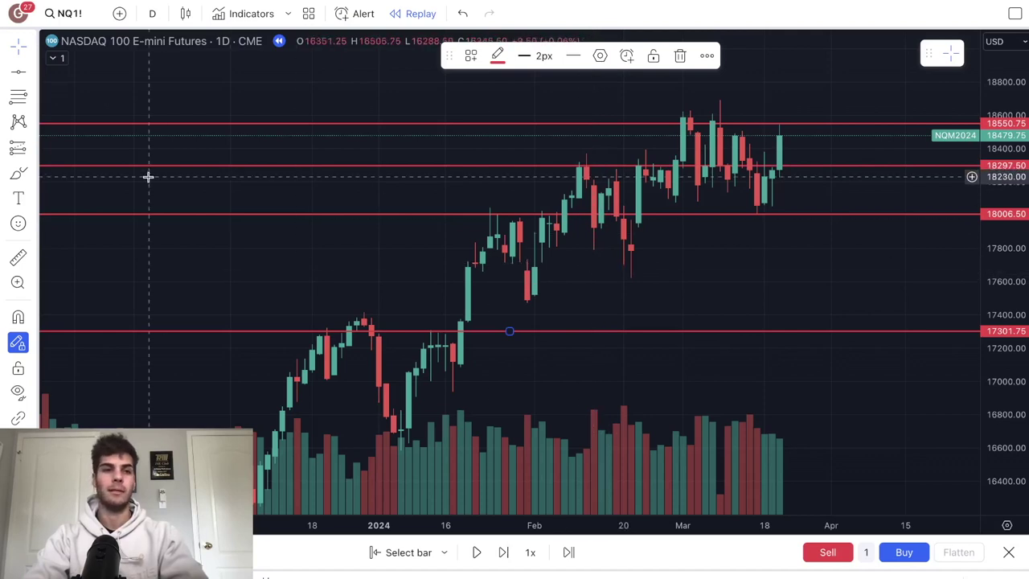
{"action": "left_click", "coordinate": [16, 69]}
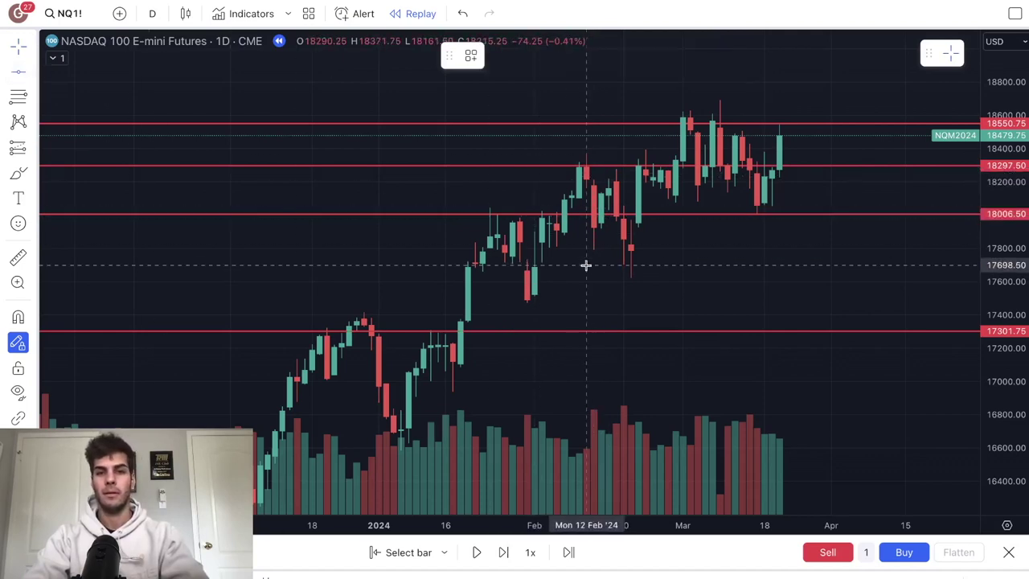
{"action": "left_click", "coordinate": [509, 263]}
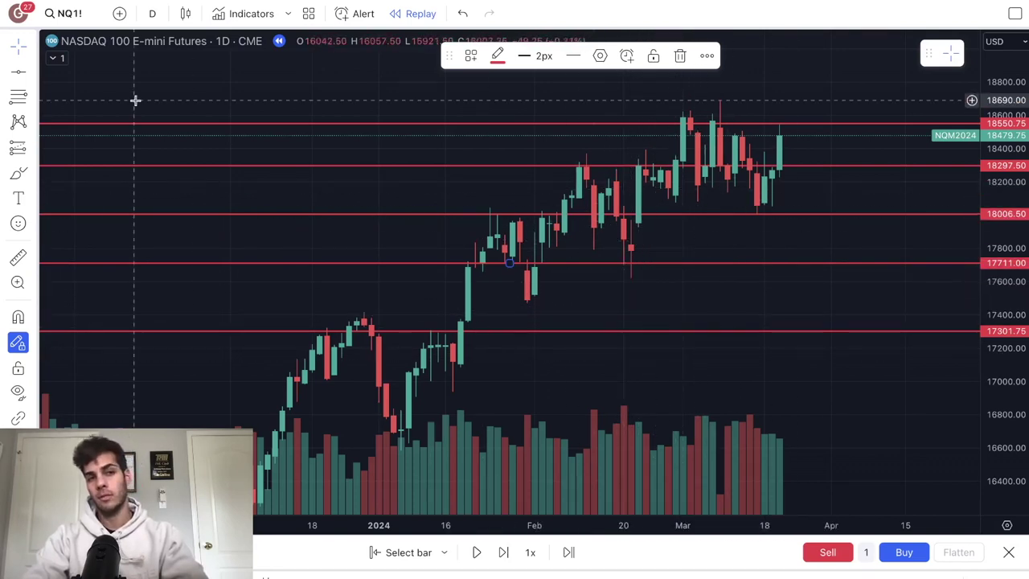
{"action": "left_click", "coordinate": [19, 50]}
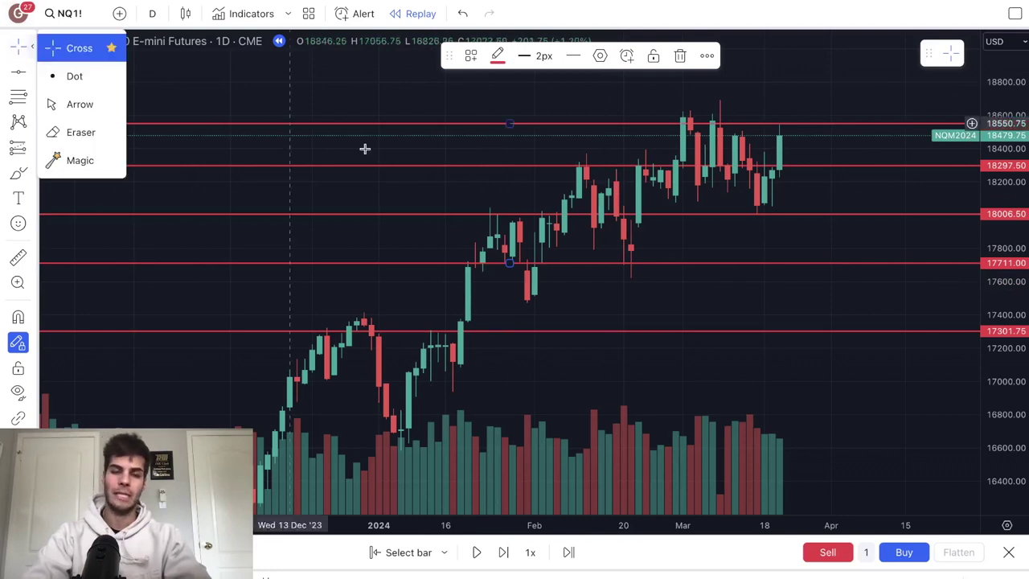
{"action": "left_click", "coordinate": [731, 298]}
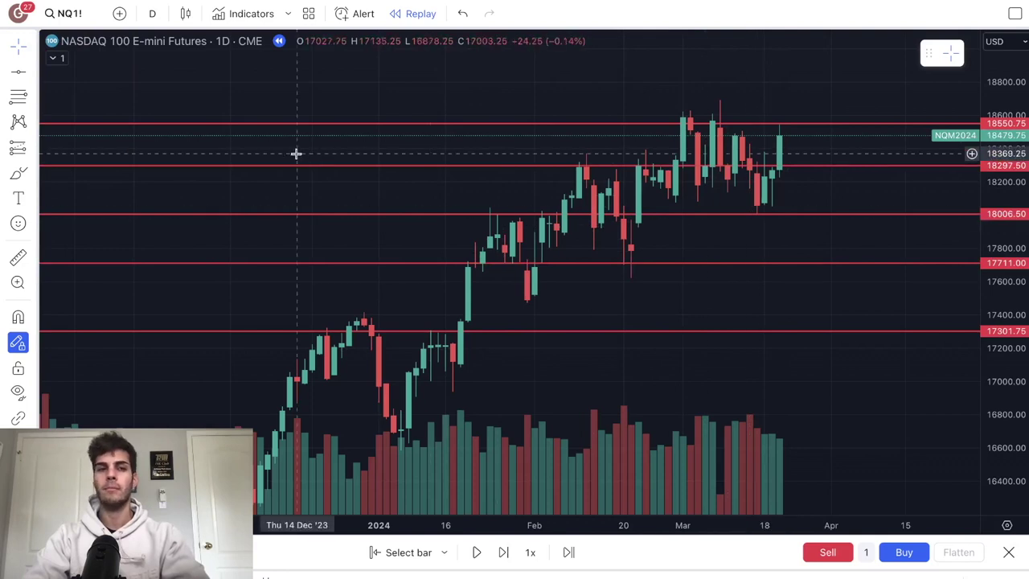
Switch the chart to the 5-minute interval and rescale the price axis so the latest candles between 18297.50 and 18550.75 are readable.
{"action": "left_click", "coordinate": [156, 14]}
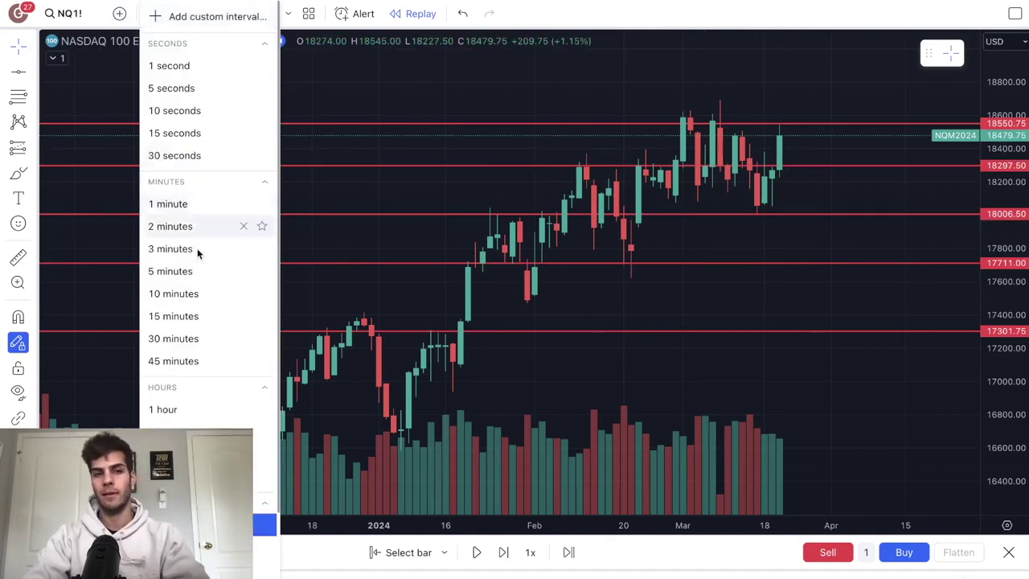
{"action": "left_click", "coordinate": [181, 272]}
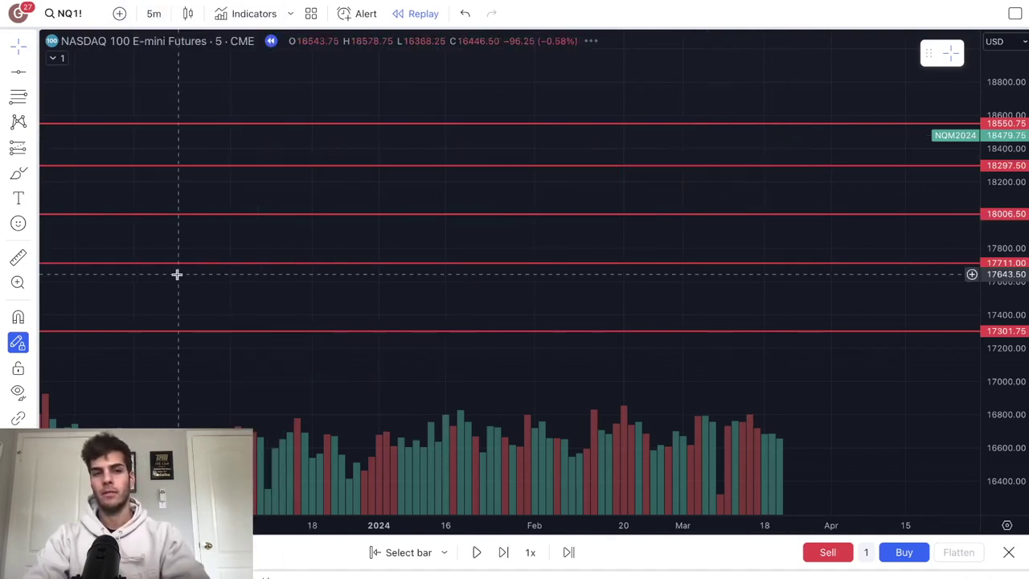
{"action": "left_click", "coordinate": [17, 46]}
{"action": "left_click_drag", "start_coordinate": [591, 194], "coordinate": [581, 197]}
{"action": "left_click_drag", "start_coordinate": [997, 322], "coordinate": [631, 253]}
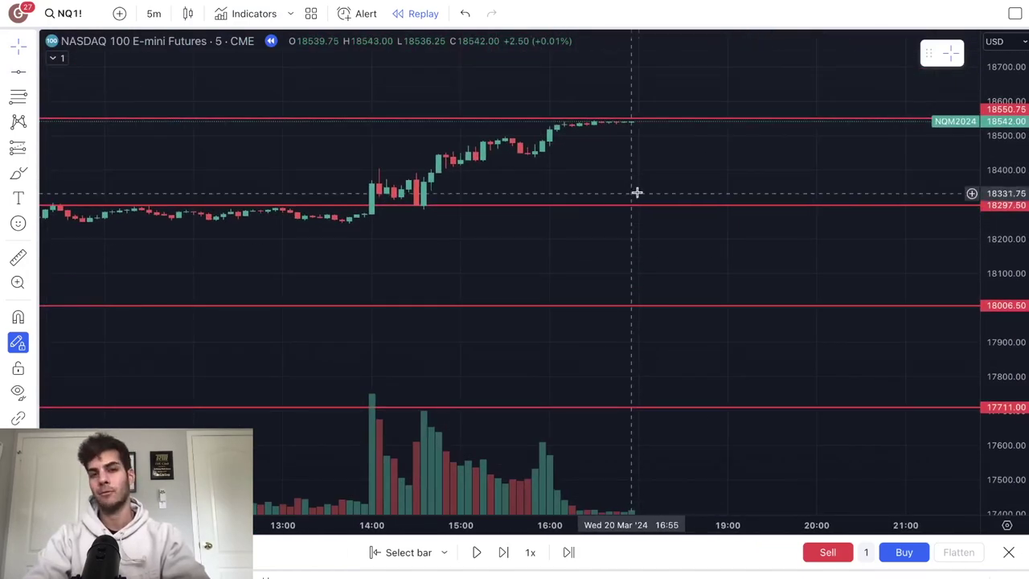
{"action": "left_click_drag", "start_coordinate": [631, 195], "coordinate": [640, 200]}
{"action": "left_click_drag", "start_coordinate": [974, 365], "coordinate": [951, 212]}
{"action": "left_click_drag", "start_coordinate": [710, 147], "coordinate": [679, 197]}
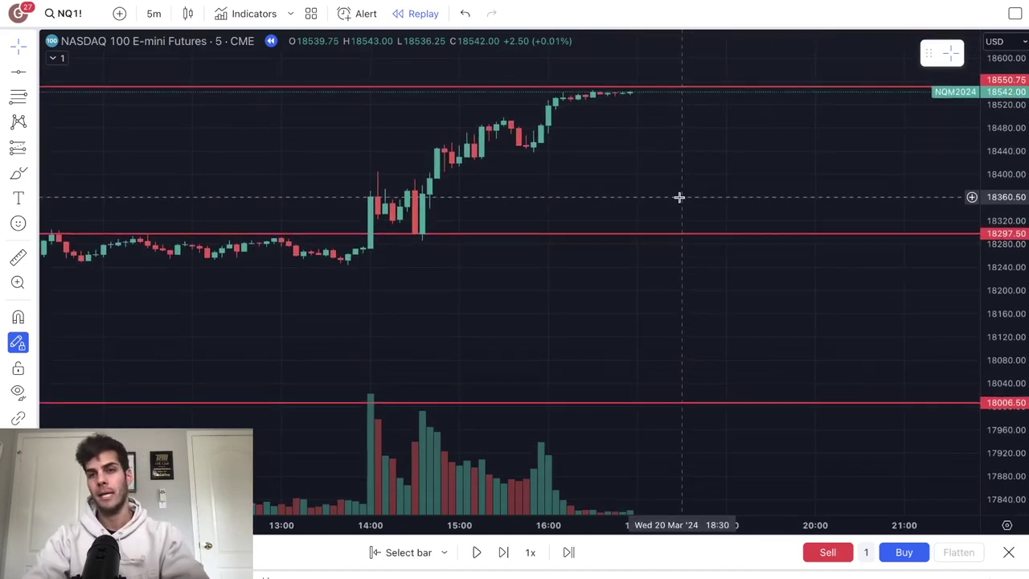
{"action": "left_click_drag", "start_coordinate": [679, 197], "coordinate": [682, 206]}
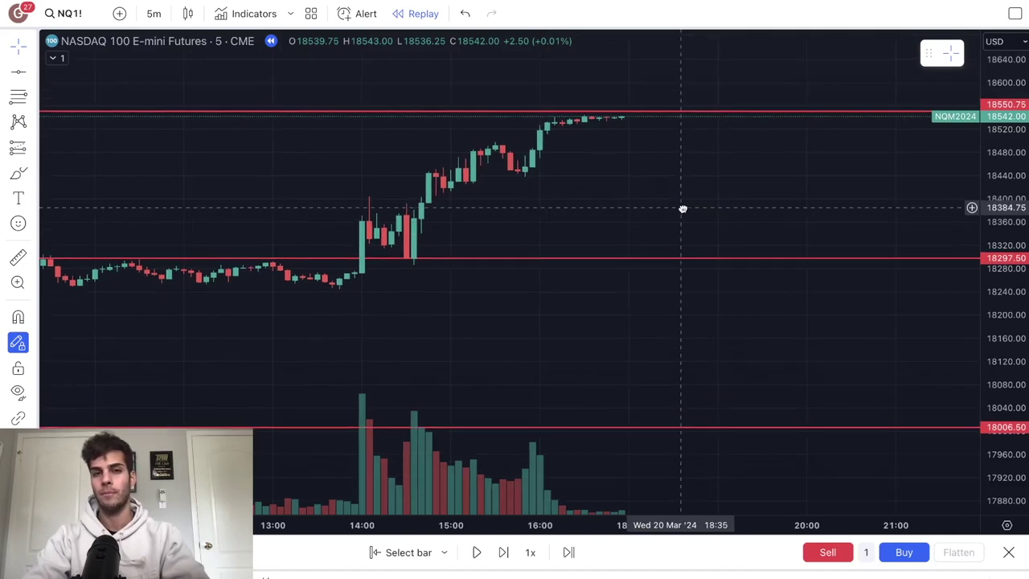
{"action": "left_click_drag", "start_coordinate": [1009, 238], "coordinate": [1008, 207]}
{"action": "left_click_drag", "start_coordinate": [793, 174], "coordinate": [793, 228]}
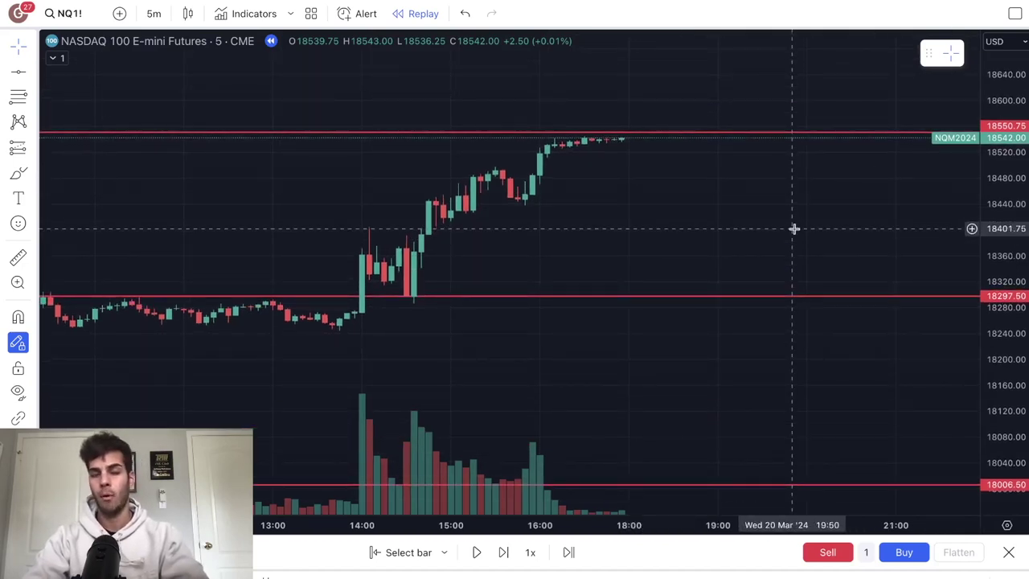
{"action": "left_click_drag", "start_coordinate": [739, 209], "coordinate": [767, 217]}
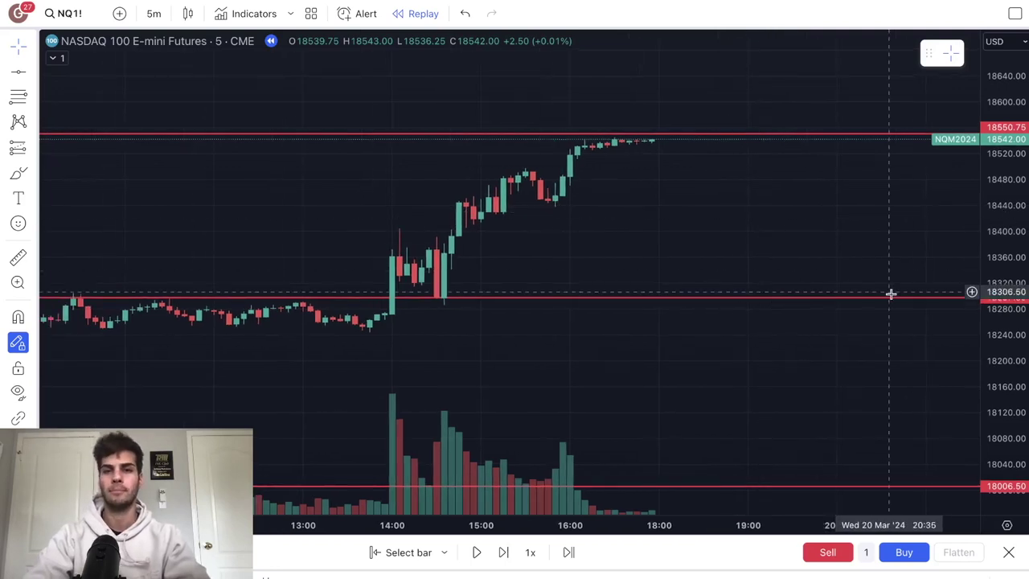
{"action": "double_click", "coordinate": [999, 311]}
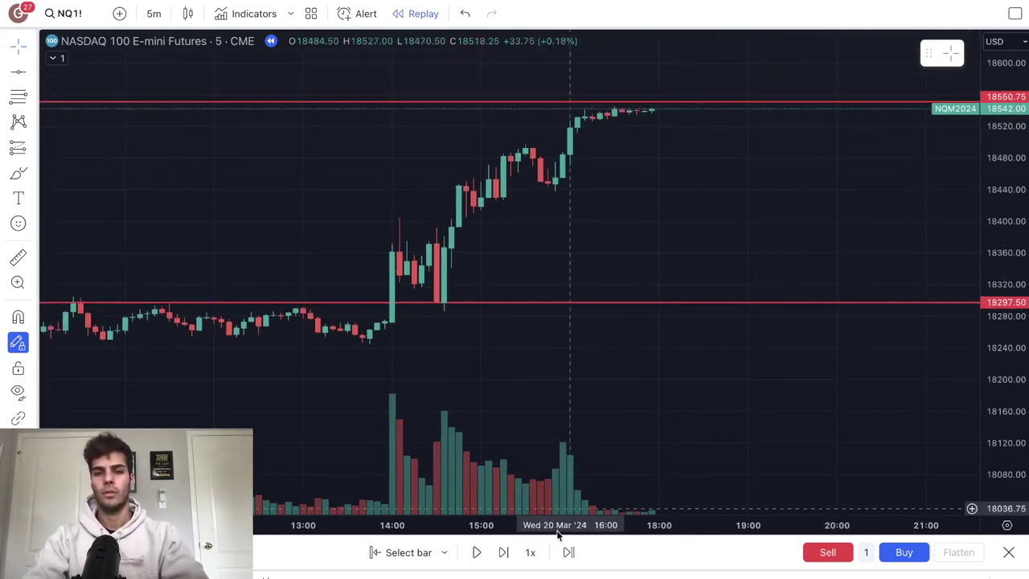
Advance the replay bar by bar on the 5-minute chart to about 18:30 on 20 March 2024.
{"action": "left_click", "coordinate": [512, 550]}
{"action": "left_click", "coordinate": [512, 549]}
{"action": "left_click", "coordinate": [512, 550]}
{"action": "left_click", "coordinate": [511, 550]}
{"action": "left_click", "coordinate": [512, 550]}
{"action": "left_click", "coordinate": [512, 550]}
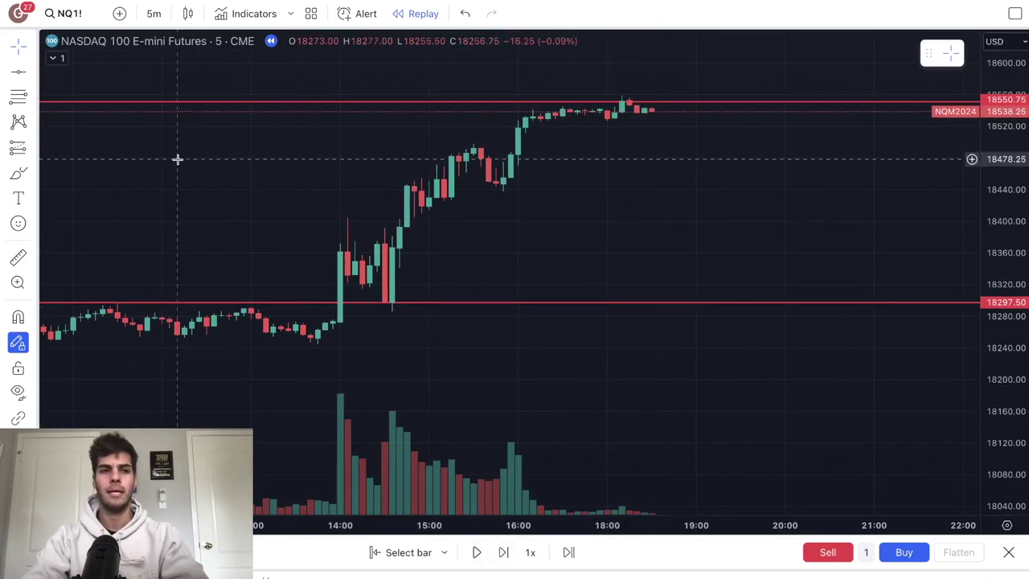
Switch the chart to the 1-hour interval and advance the replay bar by bar to 08:00 on 21 March 2024.
{"action": "left_click", "coordinate": [153, 14]}
{"action": "left_click", "coordinate": [201, 407]}
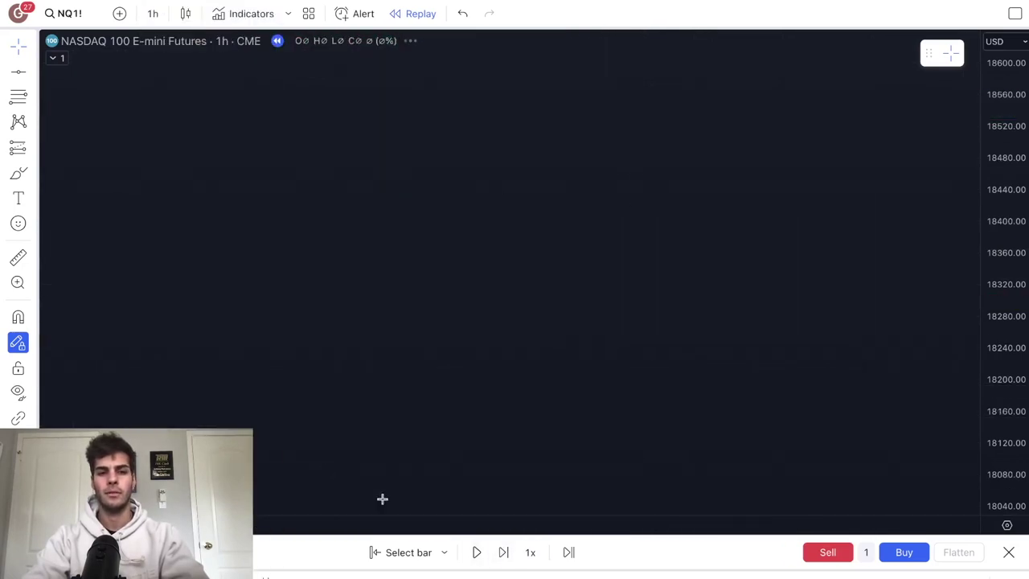
{"action": "left_click", "coordinate": [504, 552]}
{"action": "left_click", "coordinate": [504, 552]}
{"action": "left_click", "coordinate": [504, 552]}
{"action": "left_click", "coordinate": [504, 552]}
{"action": "left_click", "coordinate": [504, 553]}
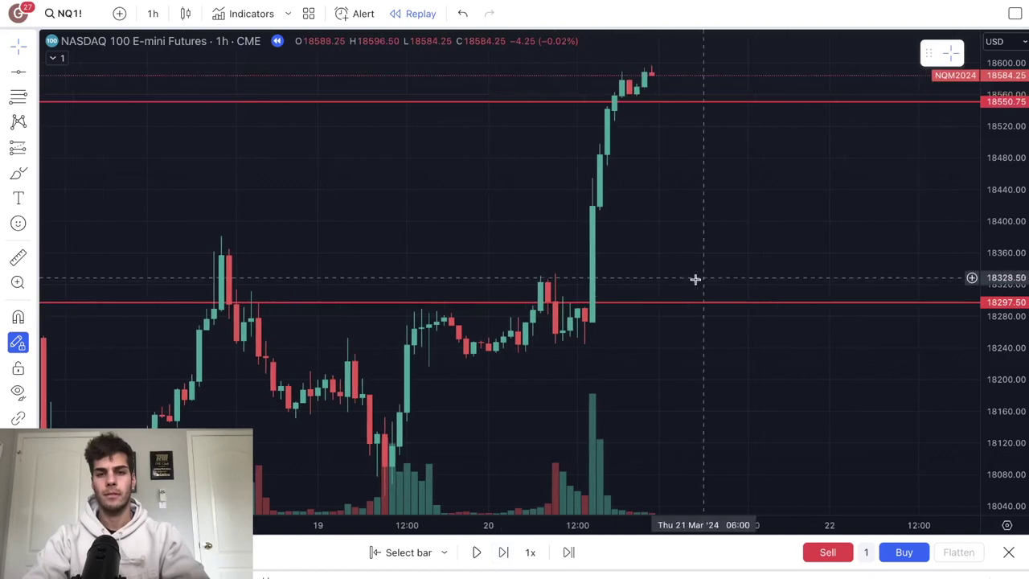
{"action": "left_click", "coordinate": [504, 552]}
{"action": "left_click", "coordinate": [504, 552]}
{"action": "left_click", "coordinate": [504, 552]}
{"action": "left_click", "coordinate": [504, 552]}
{"action": "left_click", "coordinate": [503, 552]}
{"action": "left_click", "coordinate": [504, 552]}
{"action": "left_click", "coordinate": [504, 552]}
{"action": "left_click", "coordinate": [504, 552]}
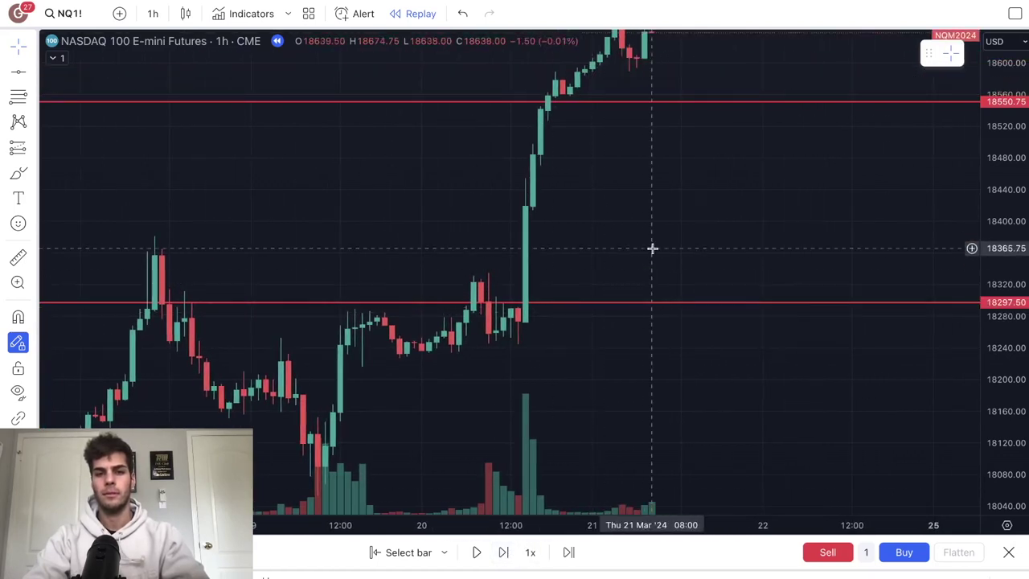
{"action": "left_click_drag", "start_coordinate": [652, 246], "coordinate": [652, 375]}
Return the chart to the 5-minute interval with the Cross cursor and bring the candles before 09:00 on 21 March into view.
{"action": "left_click", "coordinate": [152, 14]}
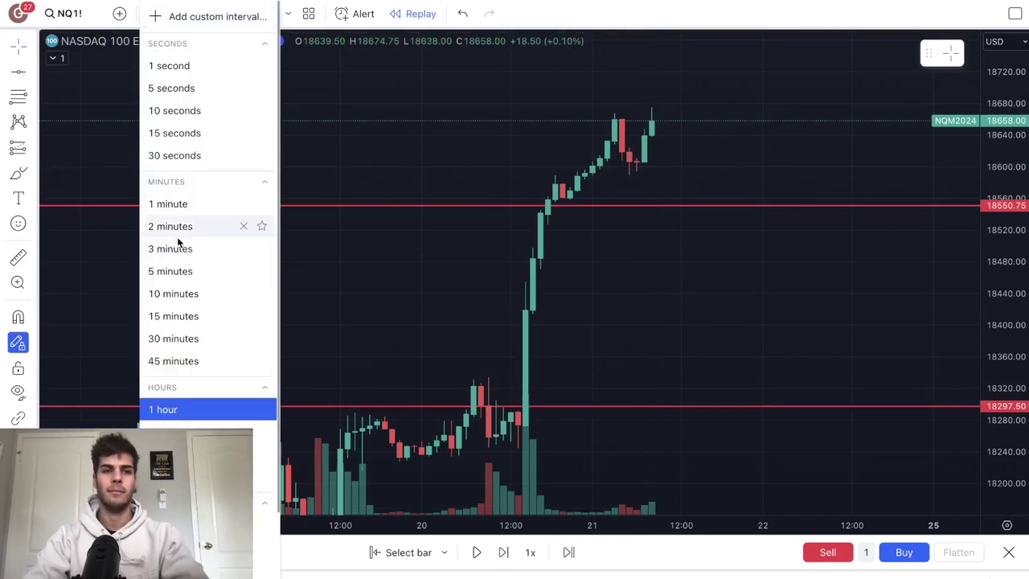
{"action": "left_click", "coordinate": [183, 268]}
{"action": "left_click", "coordinate": [11, 42]}
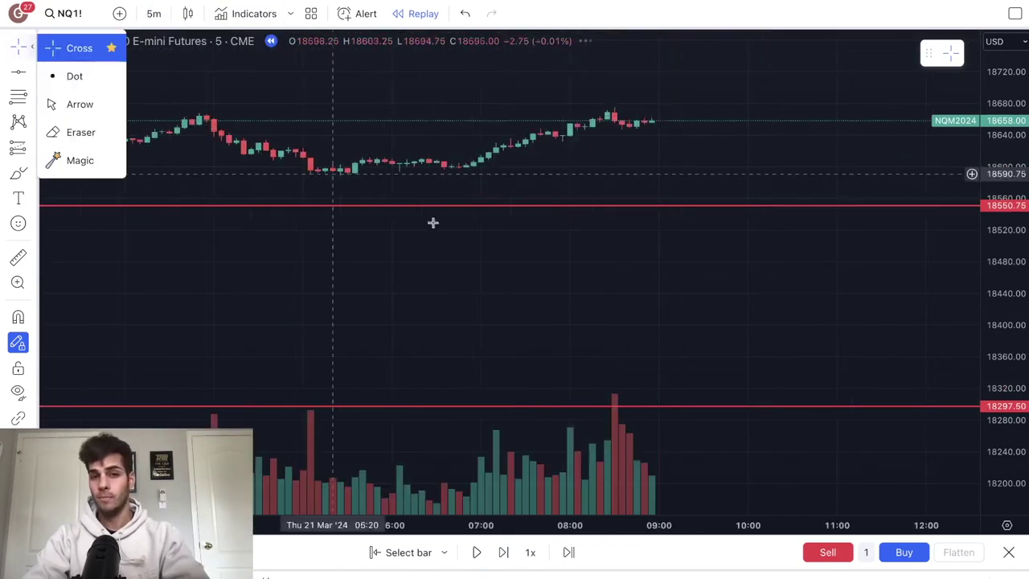
{"action": "left_click", "coordinate": [69, 46]}
{"action": "left_click_drag", "start_coordinate": [739, 111], "coordinate": [775, 215]}
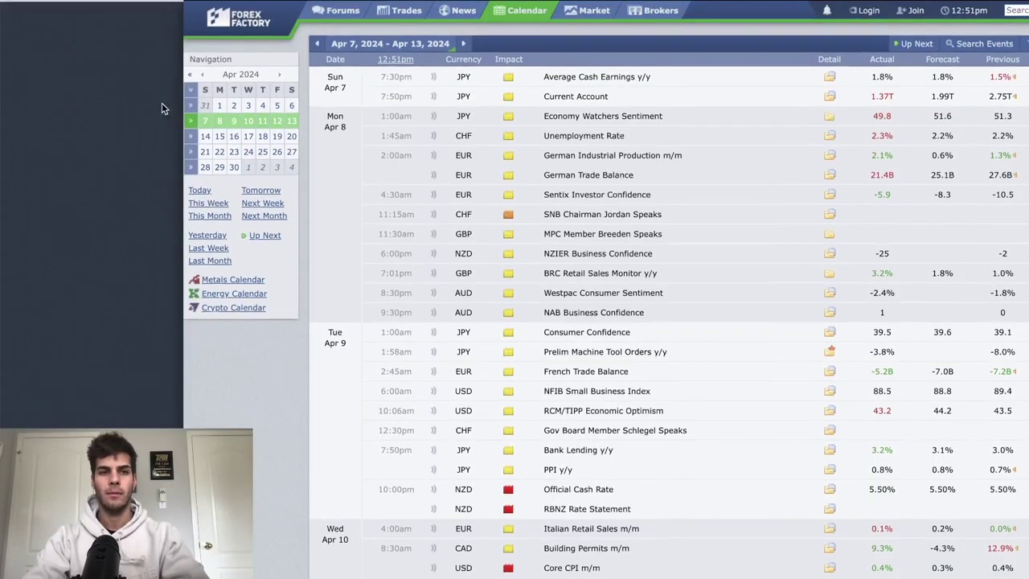
In the Forex Factory calendar, show the economic events for the week of March 17 to 23, 2024.
{"action": "left_click", "coordinate": [202, 73]}
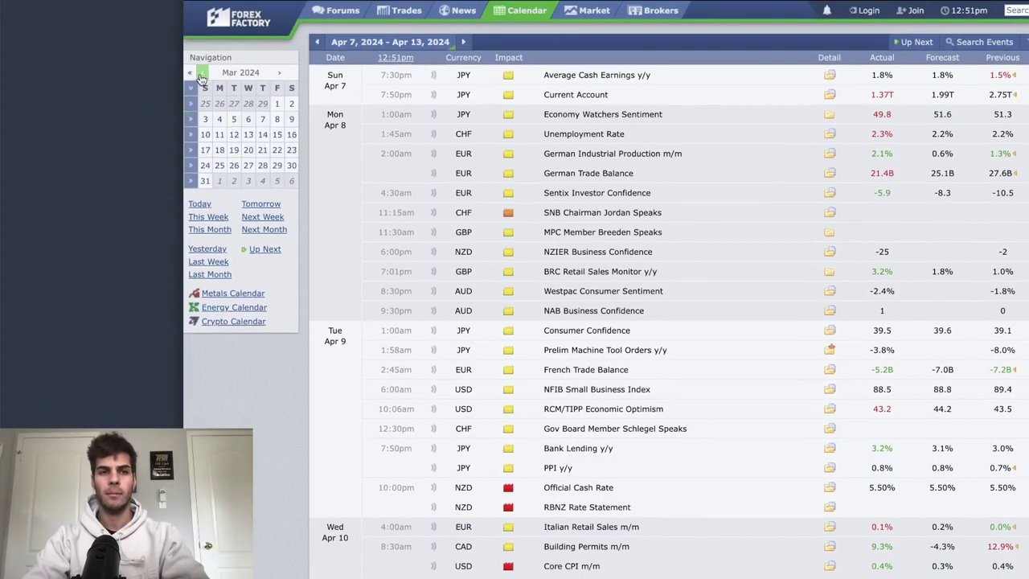
{"action": "left_click", "coordinate": [189, 150]}
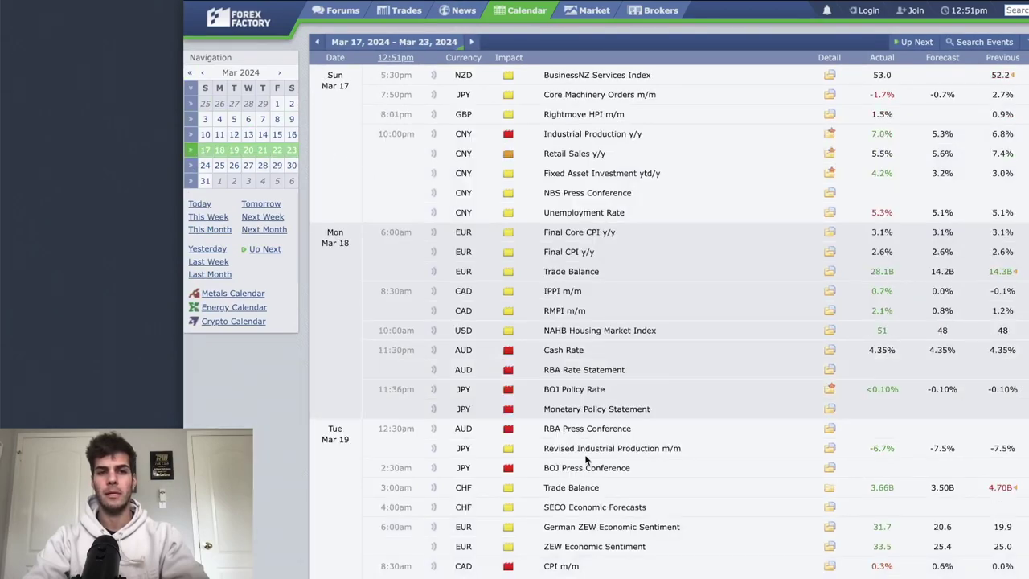
Review the economic events listed for Thursday, March 21, in the calendar.
{"action": "scroll", "coordinate": [585, 459], "scroll_direction": "down", "scroll_amount": 15}
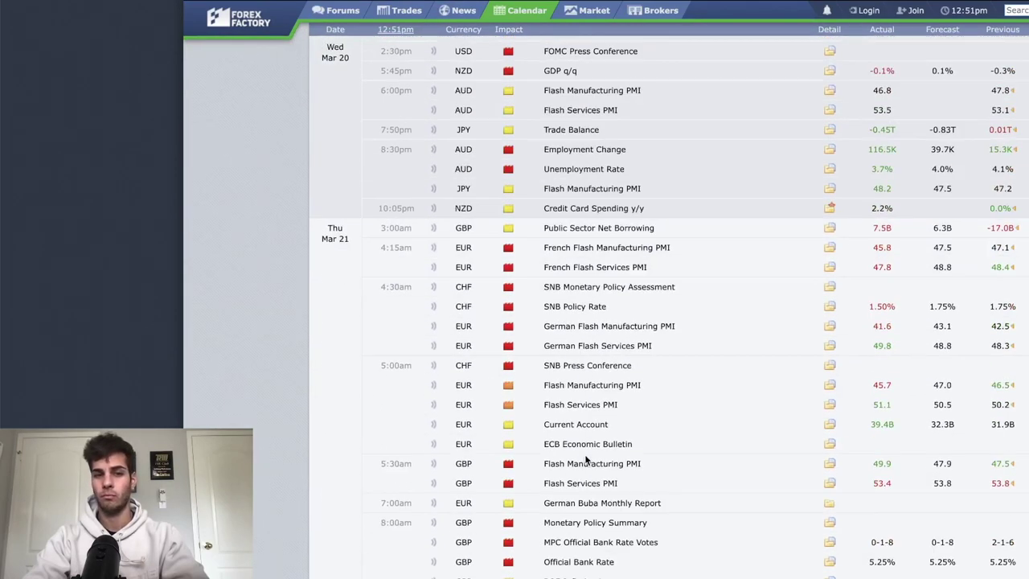
{"action": "scroll", "coordinate": [585, 459], "scroll_direction": "down", "scroll_amount": 5}
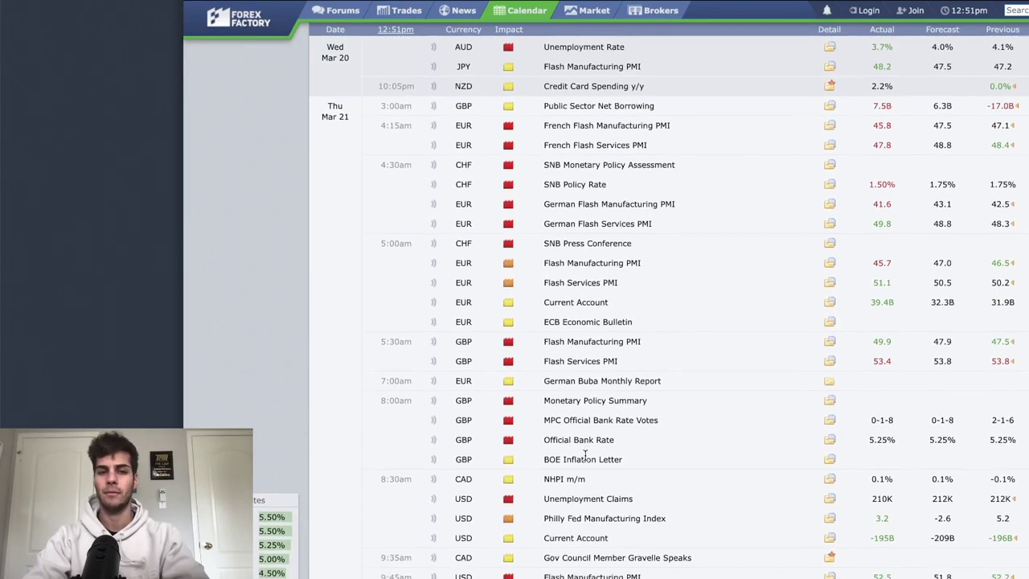
{"action": "scroll", "coordinate": [585, 455], "scroll_direction": "down", "scroll_amount": 2}
{"action": "scroll", "coordinate": [492, 448], "scroll_direction": "down", "scroll_amount": 3}
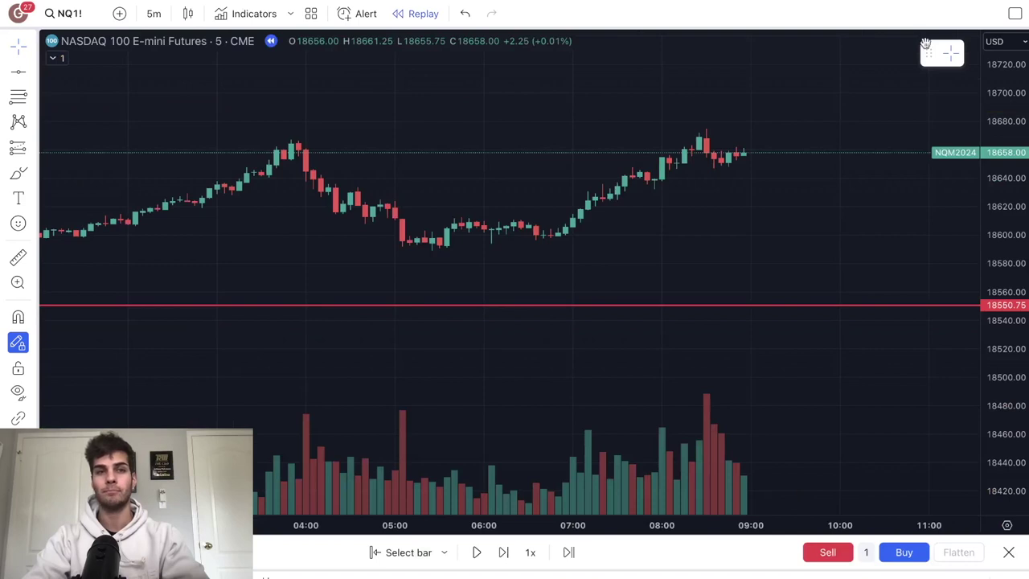
Return to the NASDAQ 100 E-mini chart with the Cross cursor and advance the 5-minute replay to 09:40 on 21 March 2024.
{"action": "left_click", "coordinate": [33, 47]}
{"action": "left_click", "coordinate": [65, 46]}
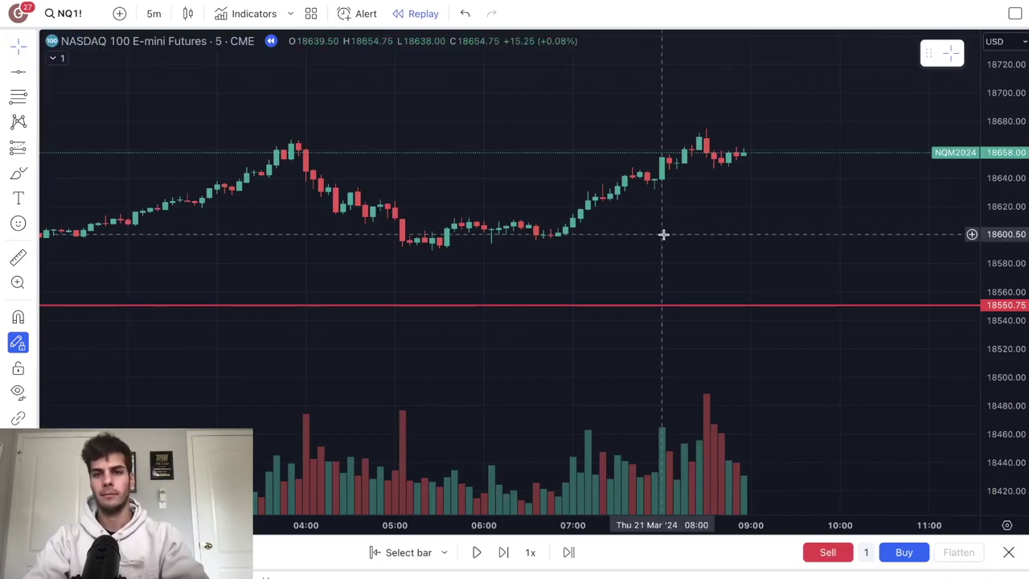
{"action": "left_click", "coordinate": [488, 552]}
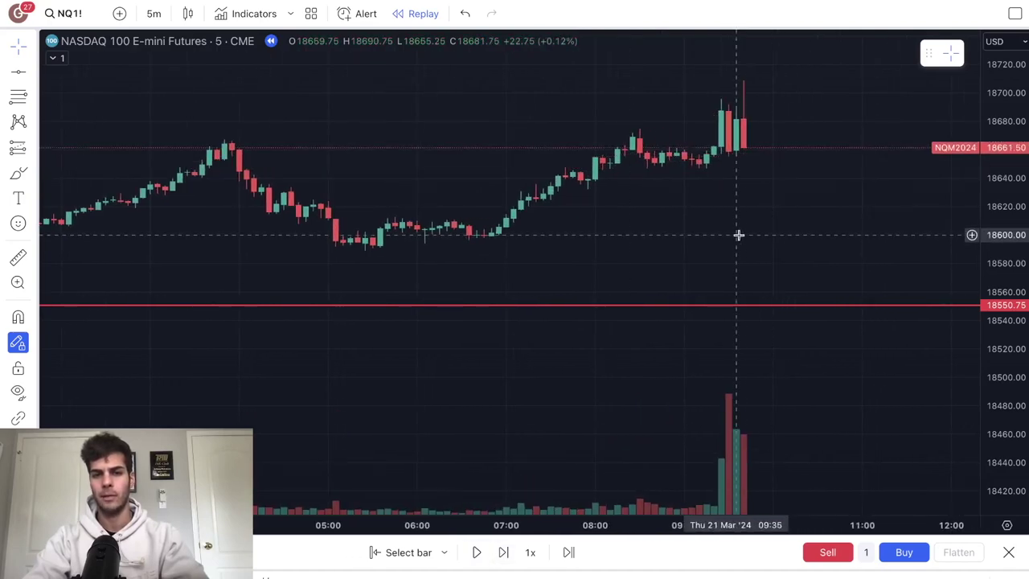
{"action": "left_click_drag", "start_coordinate": [752, 280], "coordinate": [791, 328]}
{"action": "left_click_drag", "start_coordinate": [995, 254], "coordinate": [994, 313]}
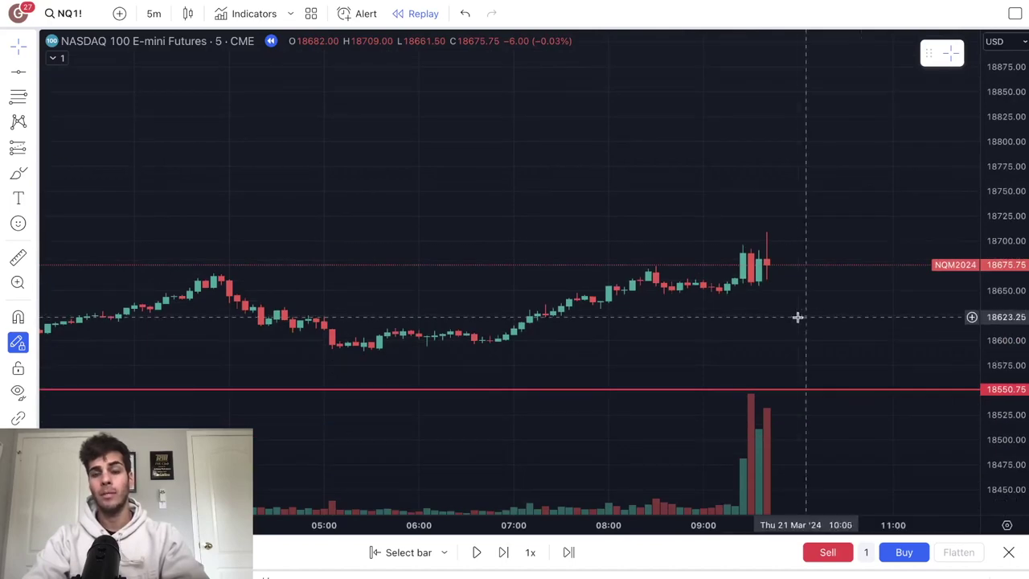
{"action": "left_click_drag", "start_coordinate": [814, 316], "coordinate": [925, 230]}
{"action": "left_click_drag", "start_coordinate": [784, 277], "coordinate": [683, 218]}
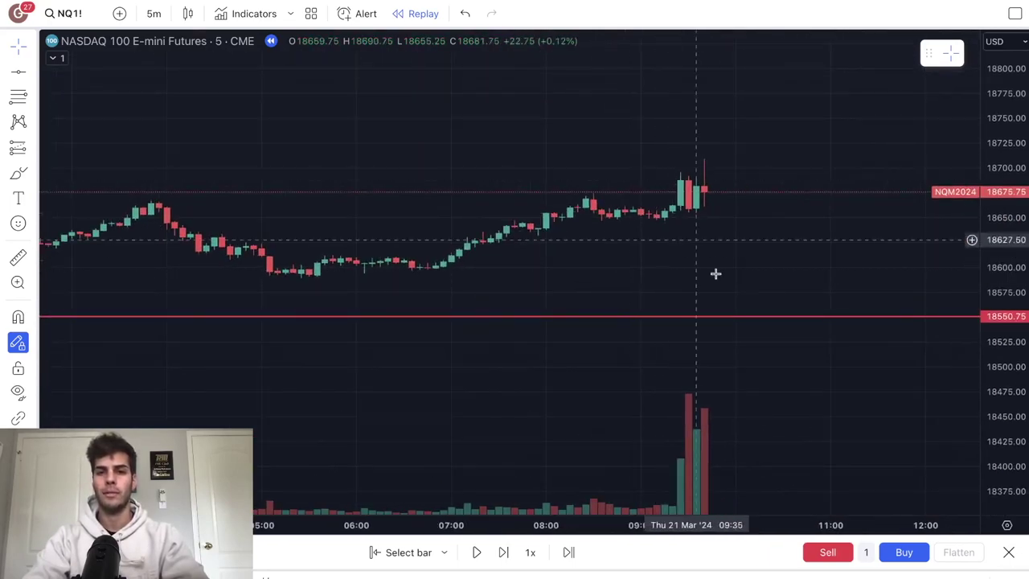
{"action": "left_click_drag", "start_coordinate": [774, 269], "coordinate": [790, 410]}
{"action": "left_click_drag", "start_coordinate": [893, 294], "coordinate": [765, 212]}
{"action": "left_click_drag", "start_coordinate": [1019, 306], "coordinate": [831, 227]}
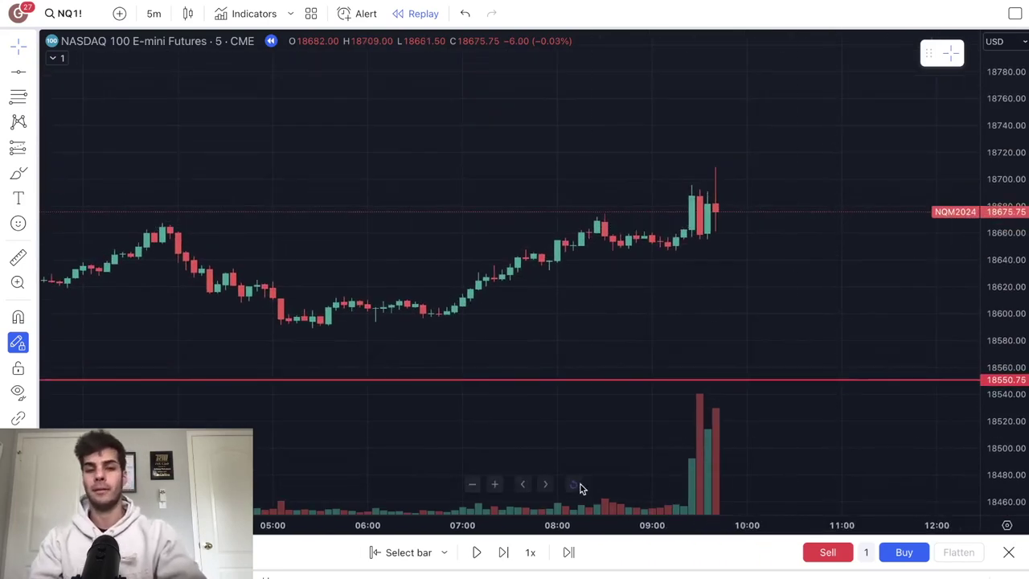
Advance the replay bar by bar on the 5-minute chart to 13:05 on 21 March 2024.
{"action": "left_click", "coordinate": [503, 552]}
{"action": "left_click", "coordinate": [503, 552]}
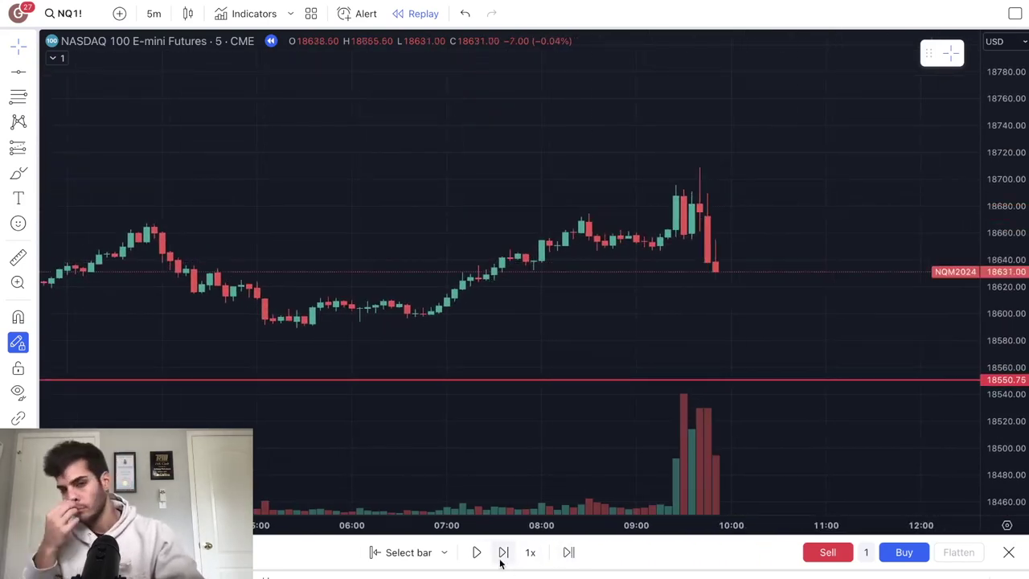
{"action": "left_click", "coordinate": [503, 552]}
{"action": "left_click", "coordinate": [503, 552]}
{"action": "left_click", "coordinate": [503, 552]}
{"action": "left_click", "coordinate": [503, 552]}
{"action": "left_click", "coordinate": [503, 552]}
{"action": "left_click", "coordinate": [503, 553]}
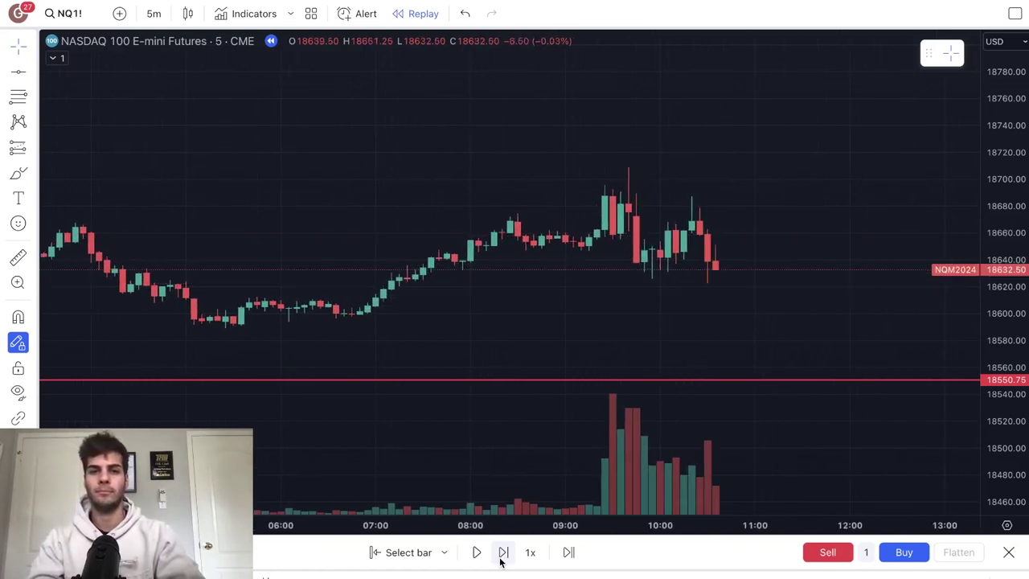
{"action": "left_click", "coordinate": [503, 552]}
{"action": "left_click", "coordinate": [503, 552]}
{"action": "left_click", "coordinate": [503, 552]}
{"action": "left_click", "coordinate": [503, 552]}
{"action": "left_click", "coordinate": [503, 552]}
{"action": "left_click", "coordinate": [503, 552]}
{"action": "left_click", "coordinate": [503, 552]}
{"action": "left_click", "coordinate": [503, 552]}
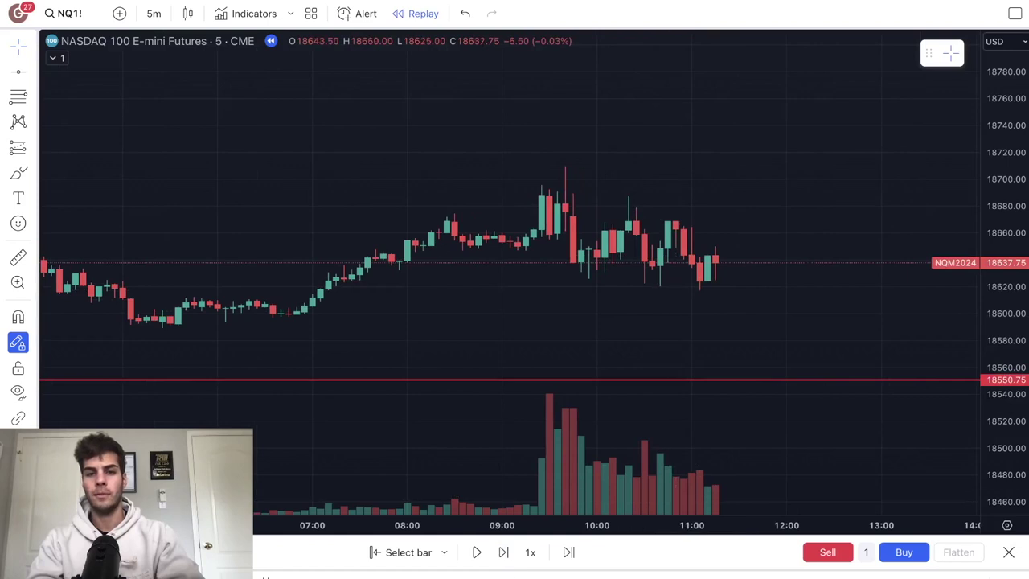
{"action": "left_click", "coordinate": [503, 552]}
{"action": "left_click", "coordinate": [503, 552]}
{"action": "left_click", "coordinate": [503, 552]}
{"action": "left_click", "coordinate": [503, 553]}
{"action": "left_click", "coordinate": [503, 552]}
{"action": "left_click", "coordinate": [503, 552]}
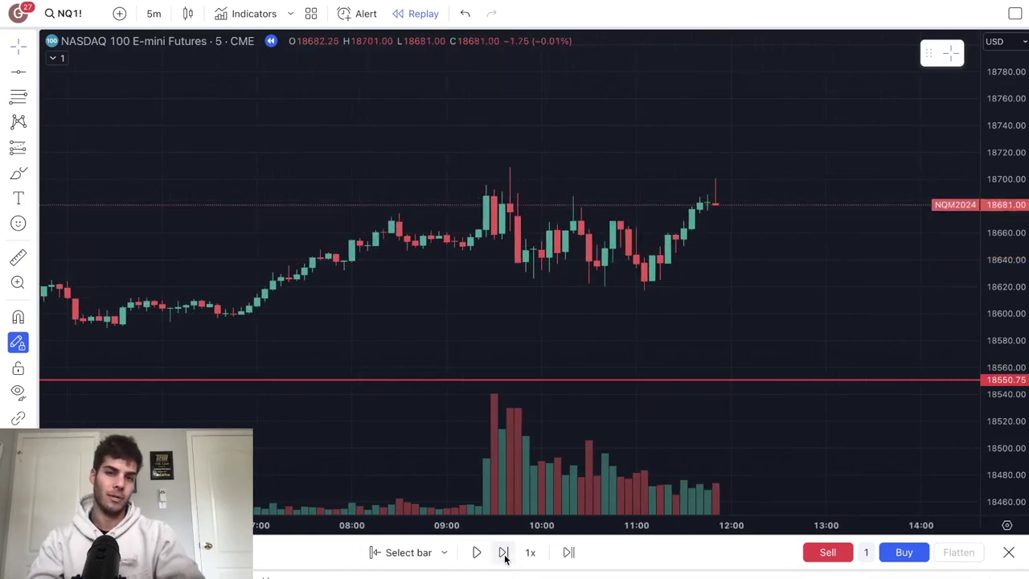
{"action": "left_click", "coordinate": [503, 552]}
{"action": "left_click", "coordinate": [503, 552]}
{"action": "left_click", "coordinate": [503, 552]}
{"action": "left_click", "coordinate": [503, 552]}
{"action": "left_click", "coordinate": [503, 552]}
{"action": "left_click", "coordinate": [503, 552]}
{"action": "left_click", "coordinate": [503, 552]}
{"action": "left_click", "coordinate": [503, 552]}
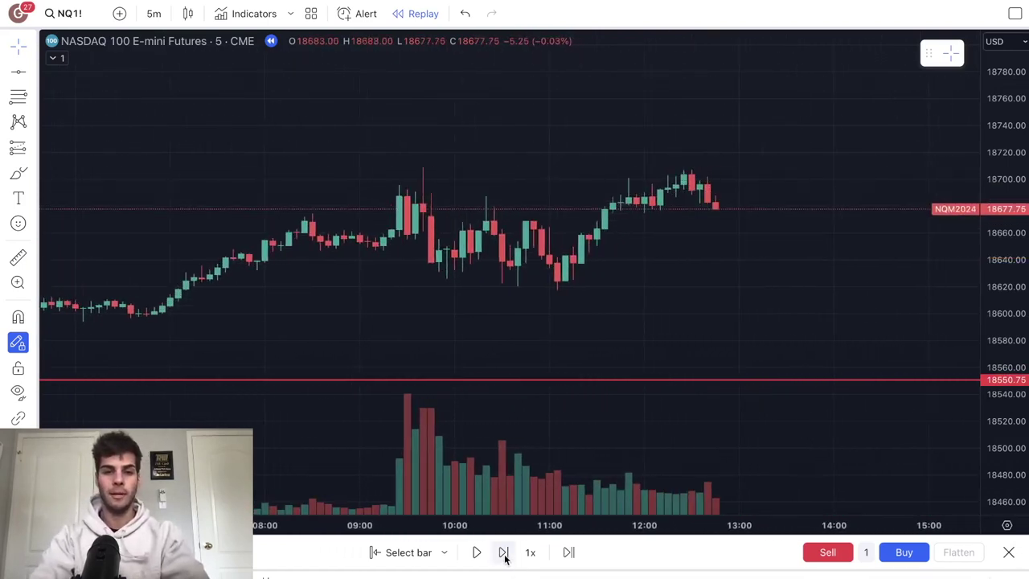
{"action": "left_click", "coordinate": [503, 552]}
{"action": "left_click", "coordinate": [503, 552]}
{"action": "left_click_drag", "start_coordinate": [707, 351], "coordinate": [595, 369]}
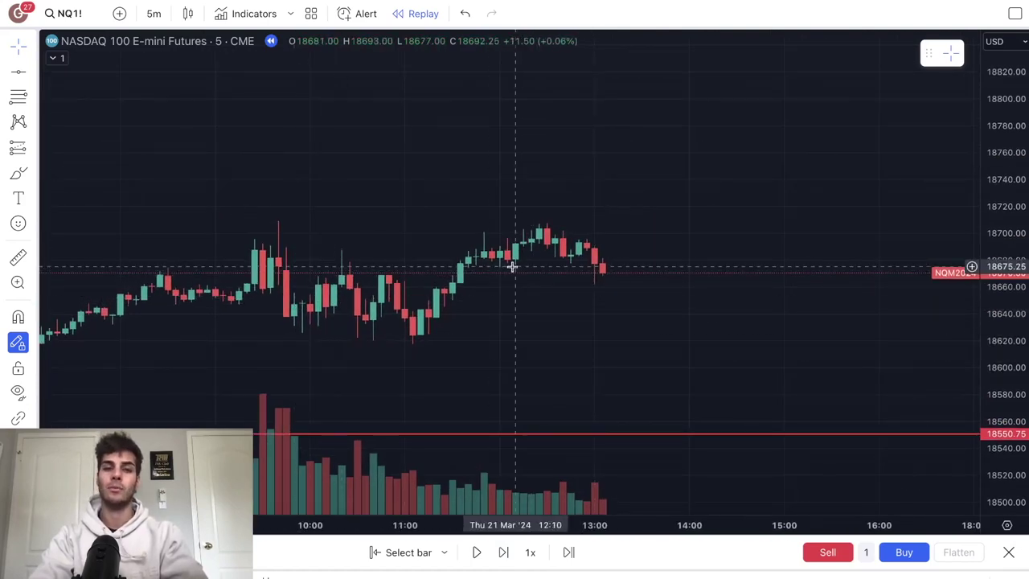
Switch the chart to the 1-hour interval and advance the replay bar by bar to 08:00 on 22 March 2024.
{"action": "left_click", "coordinate": [154, 14]}
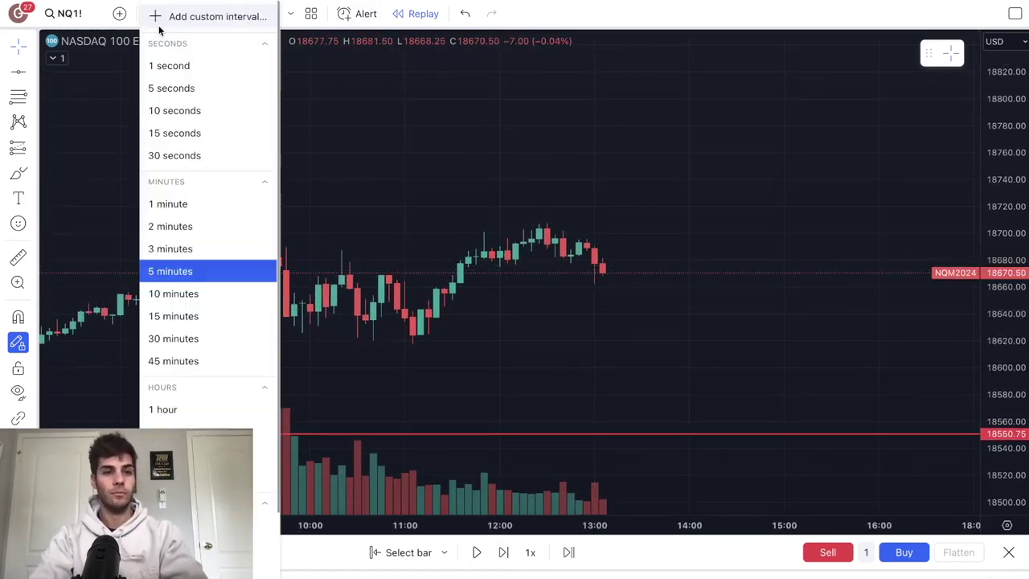
{"action": "left_click", "coordinate": [172, 409]}
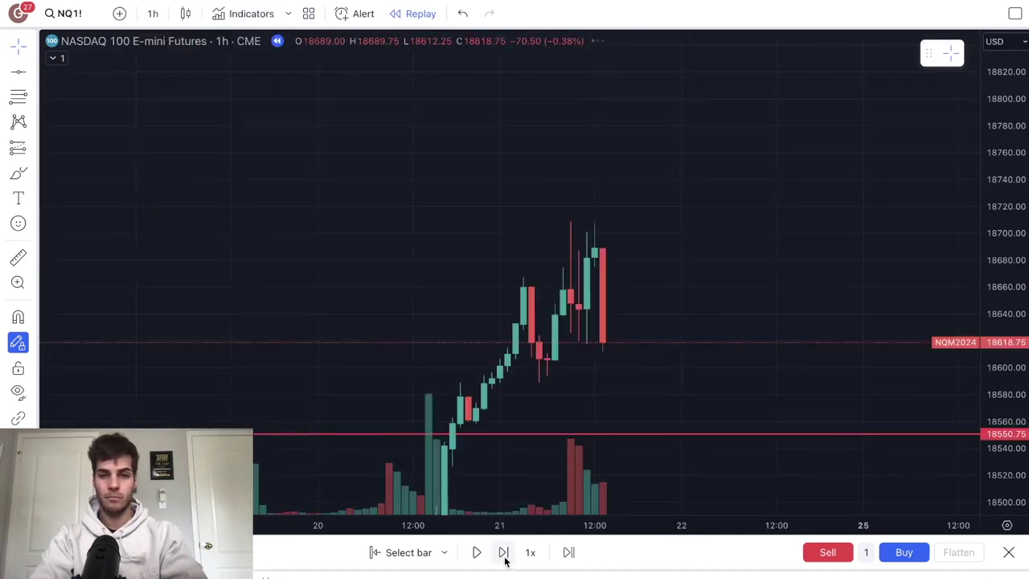
{"action": "left_click", "coordinate": [503, 553]}
{"action": "left_click", "coordinate": [503, 553]}
{"action": "left_click", "coordinate": [503, 553]}
{"action": "left_click", "coordinate": [503, 553]}
{"action": "left_click", "coordinate": [503, 553]}
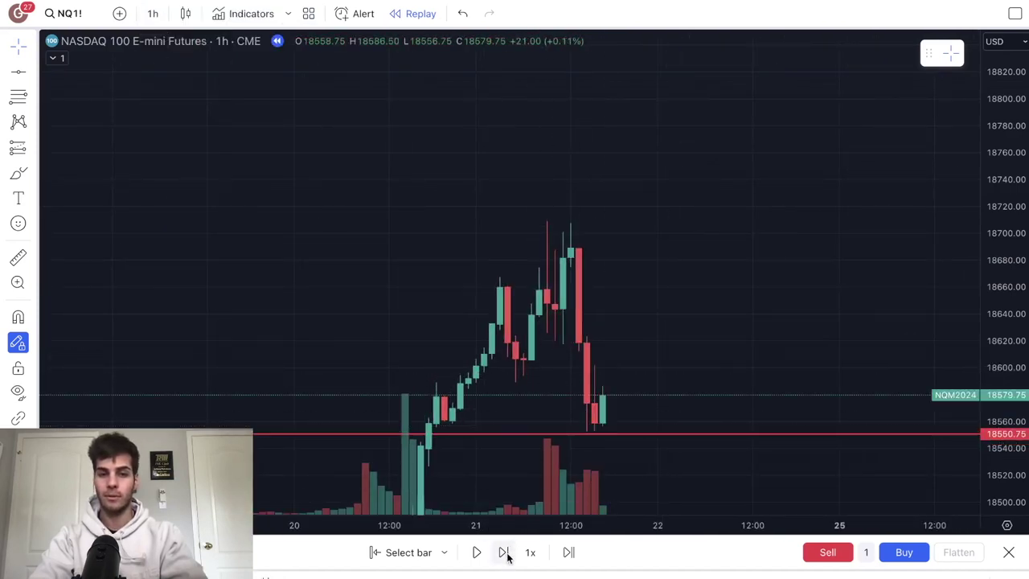
{"action": "left_click", "coordinate": [503, 553]}
{"action": "left_click", "coordinate": [503, 553]}
{"action": "left_click", "coordinate": [503, 552]}
{"action": "left_click", "coordinate": [503, 552]}
{"action": "left_click", "coordinate": [503, 553]}
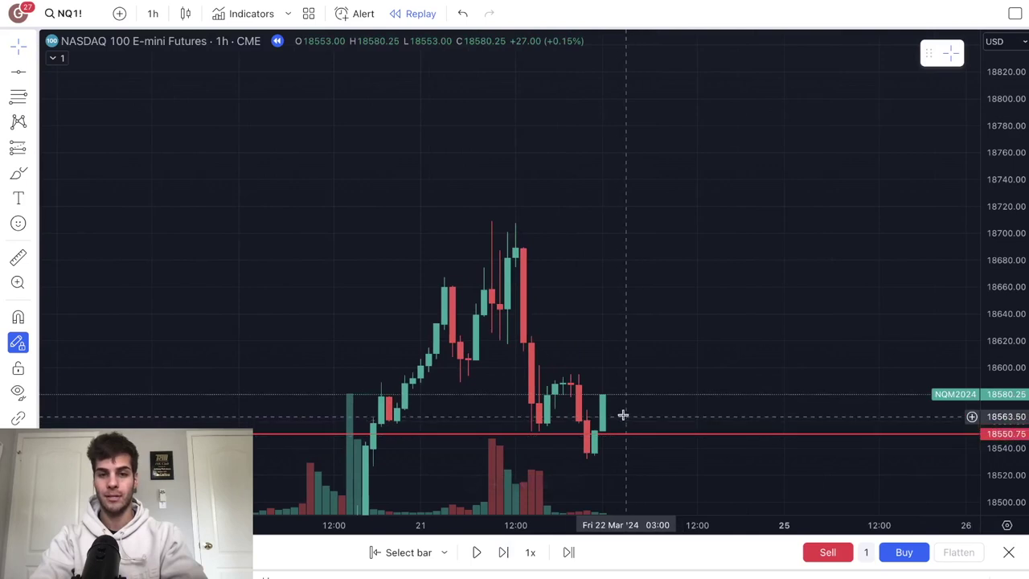
{"action": "left_click_drag", "start_coordinate": [622, 420], "coordinate": [609, 325]}
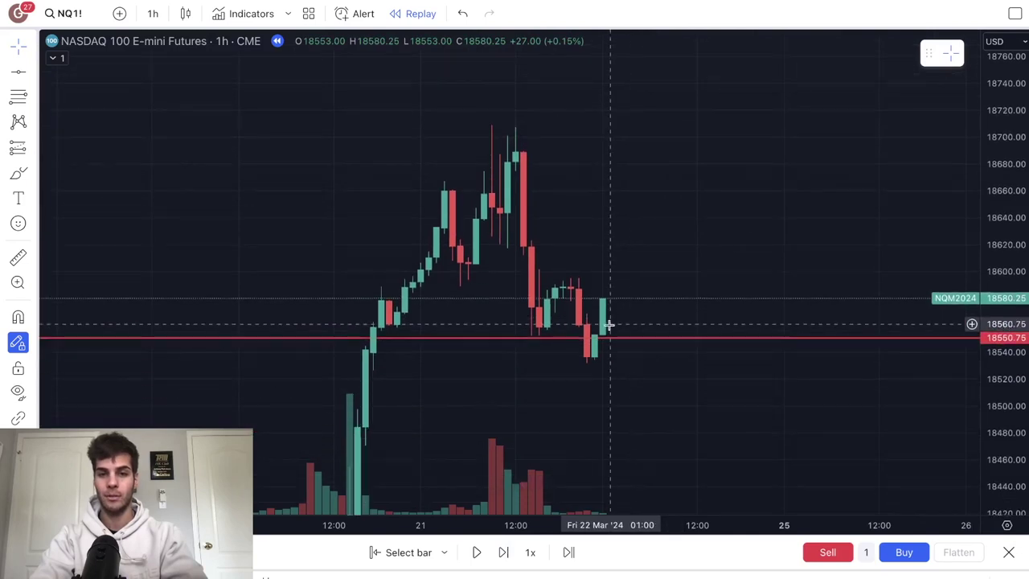
{"action": "left_click", "coordinate": [503, 552]}
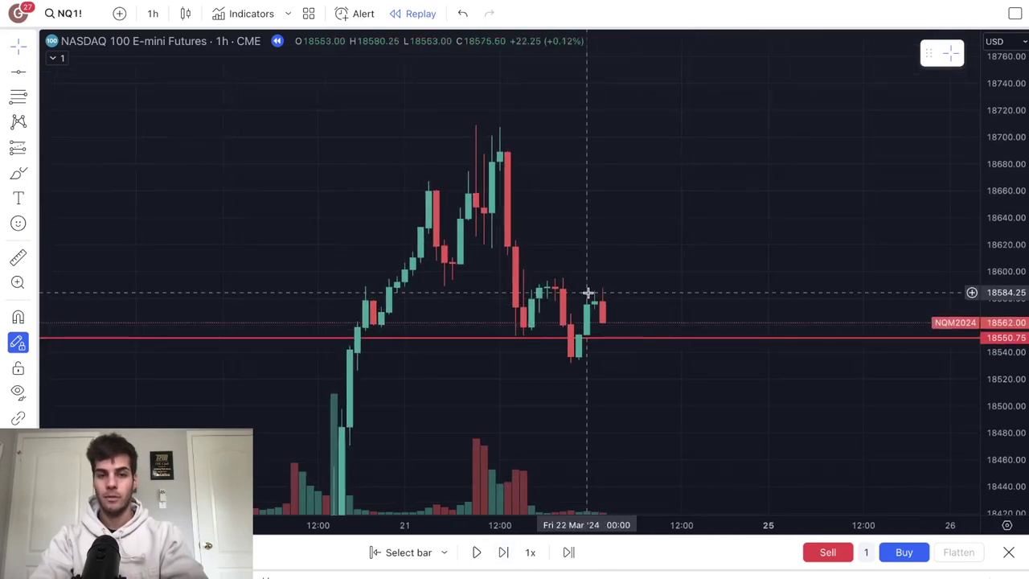
{"action": "left_click", "coordinate": [503, 553]}
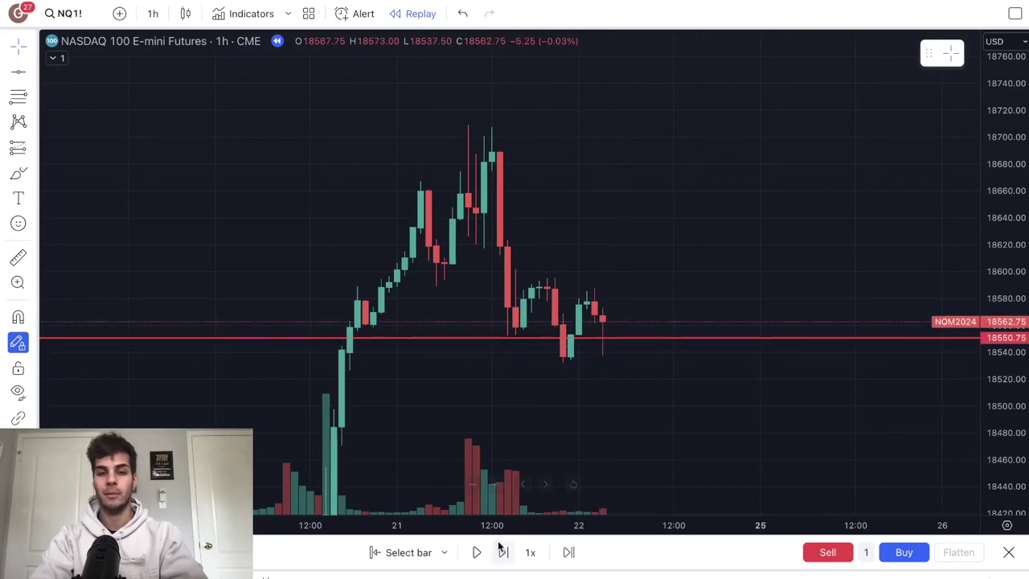
{"action": "left_click", "coordinate": [502, 551]}
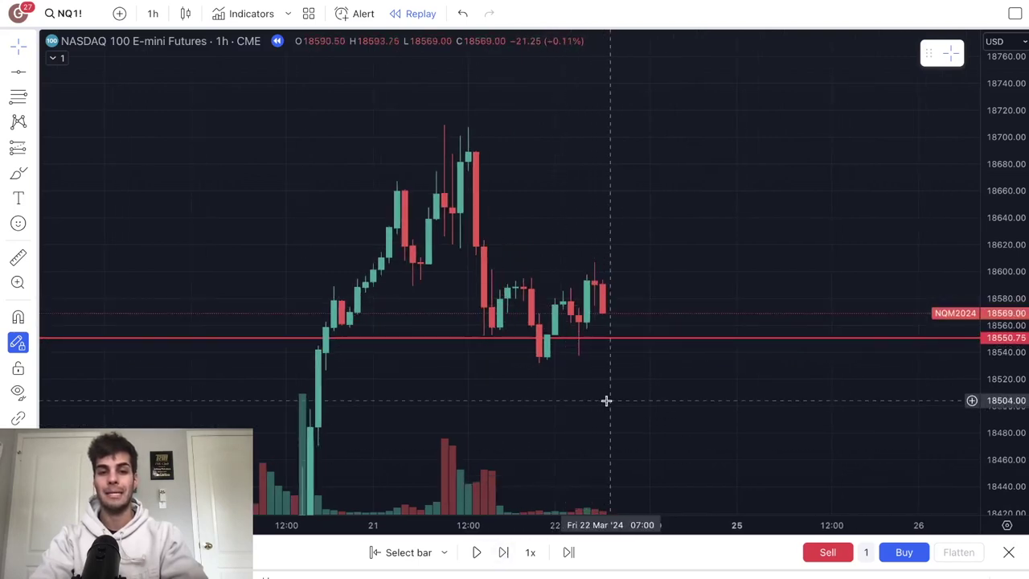
{"action": "left_click", "coordinate": [504, 553]}
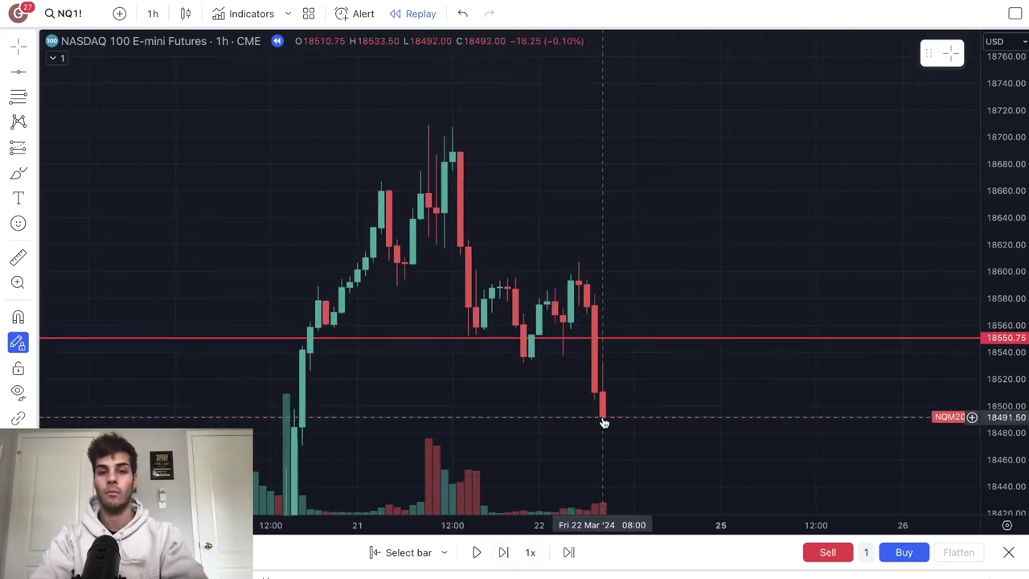
Return the chart to the 5-minute interval with the Cross cursor and advance the replay to 09:10 on 22 March 2024.
{"action": "left_click", "coordinate": [152, 13]}
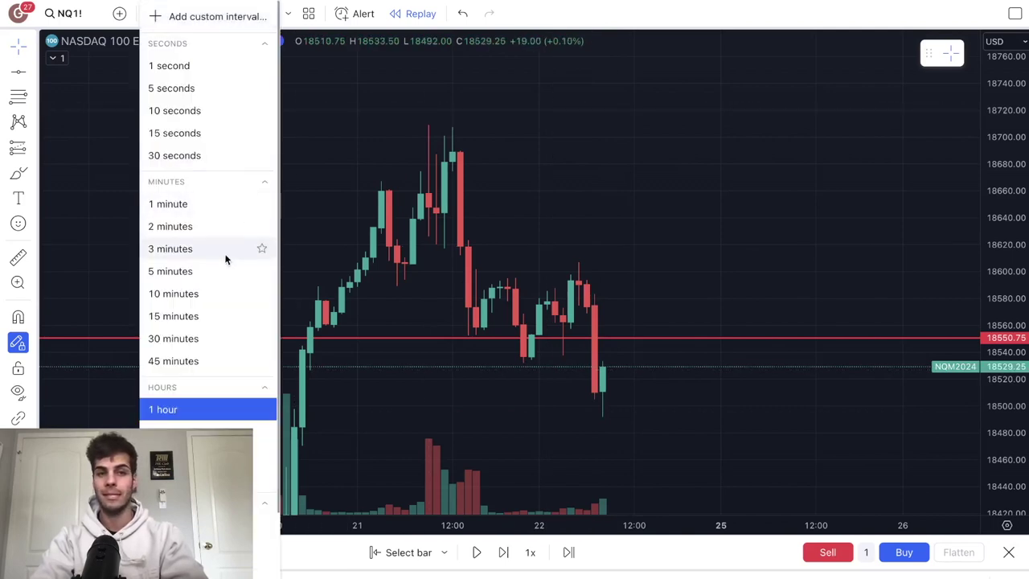
{"action": "left_click", "coordinate": [196, 269]}
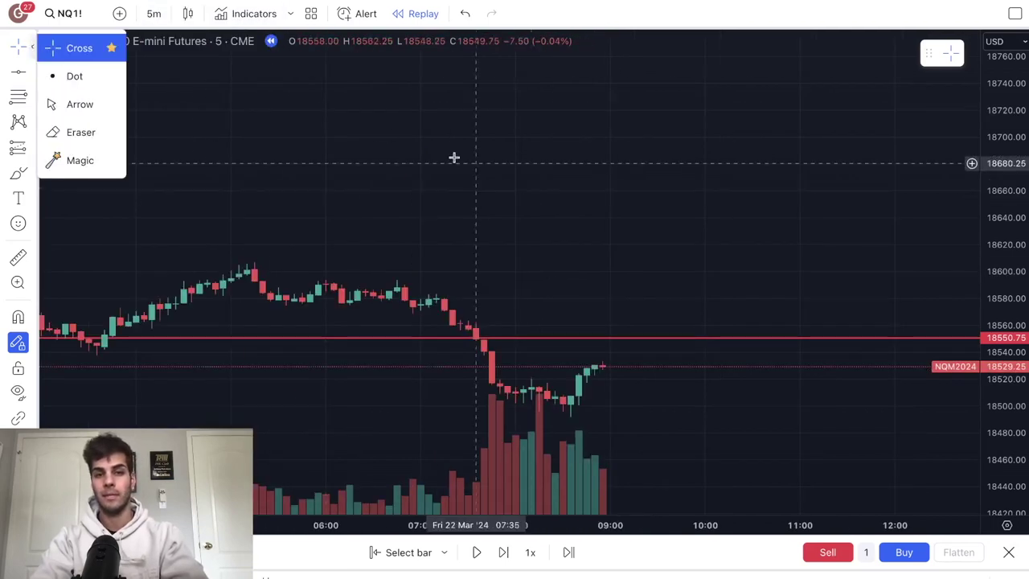
{"action": "left_click", "coordinate": [534, 187]}
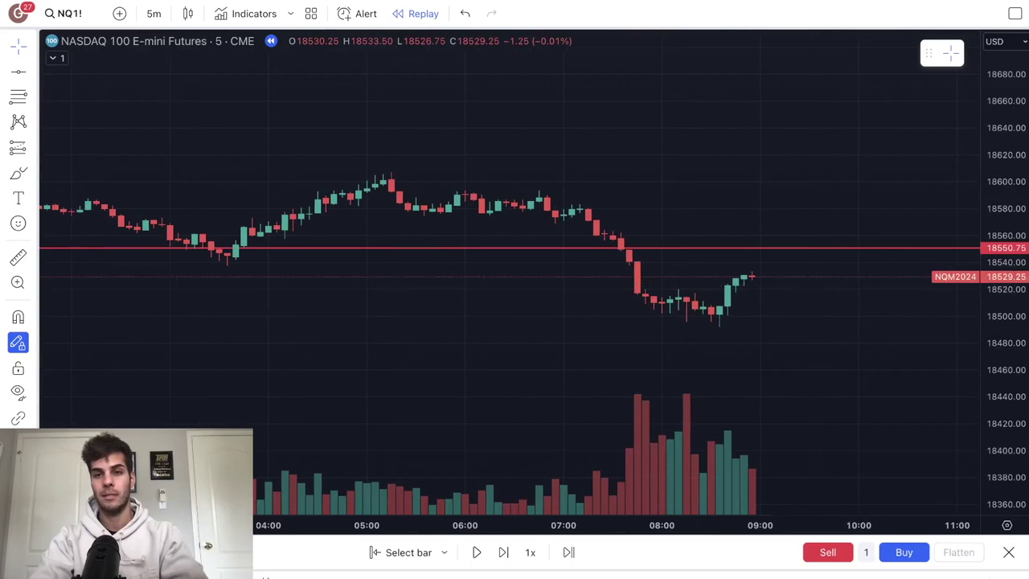
{"action": "scroll", "coordinate": [762, 351], "scroll_direction": "up", "scroll_amount": 2}
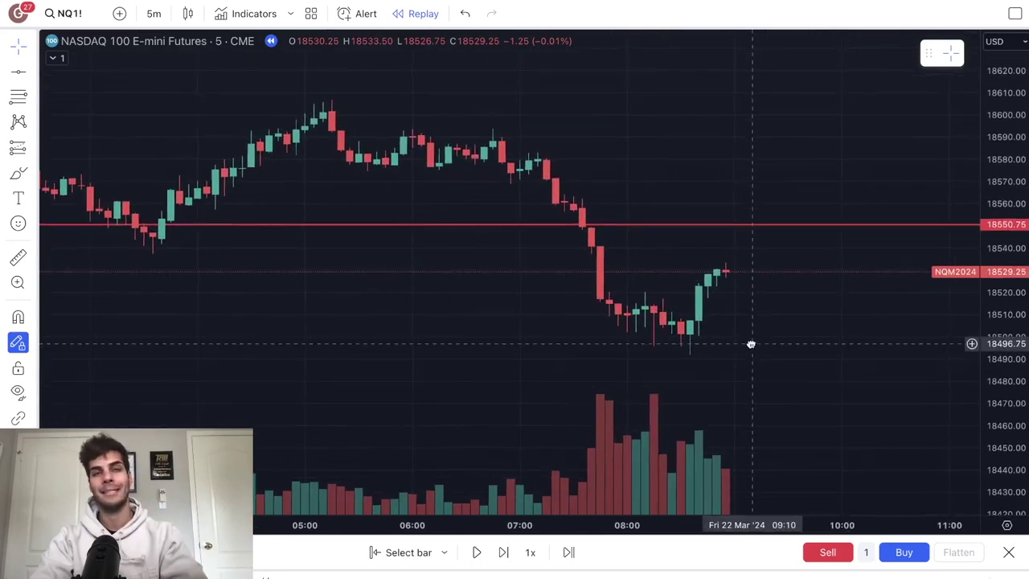
{"action": "left_click_drag", "start_coordinate": [753, 344], "coordinate": [739, 340]}
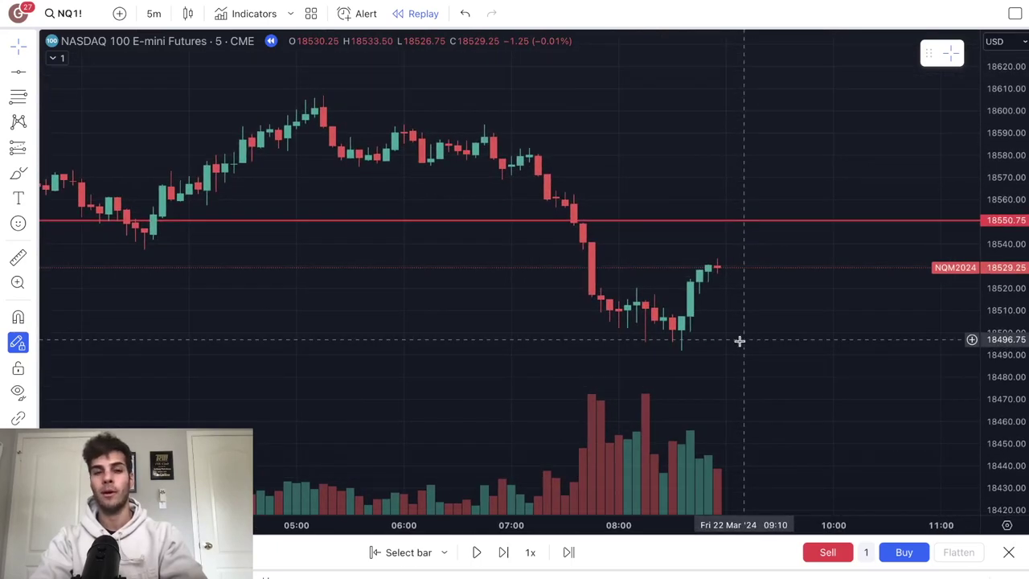
{"action": "left_click", "coordinate": [501, 551]}
{"action": "double_click", "coordinate": [501, 551]}
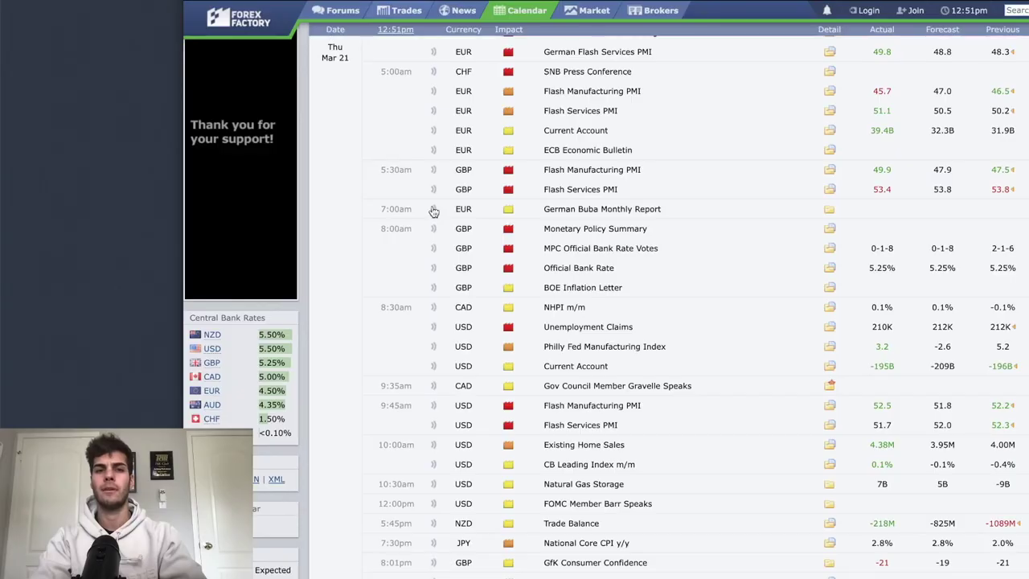
In the Forex Factory calendar, check the economic events that follow Thursday, March 21.
{"action": "scroll", "coordinate": [434, 213], "scroll_direction": "down", "scroll_amount": 15}
{"action": "scroll", "coordinate": [466, 258], "scroll_direction": "up", "scroll_amount": 1}
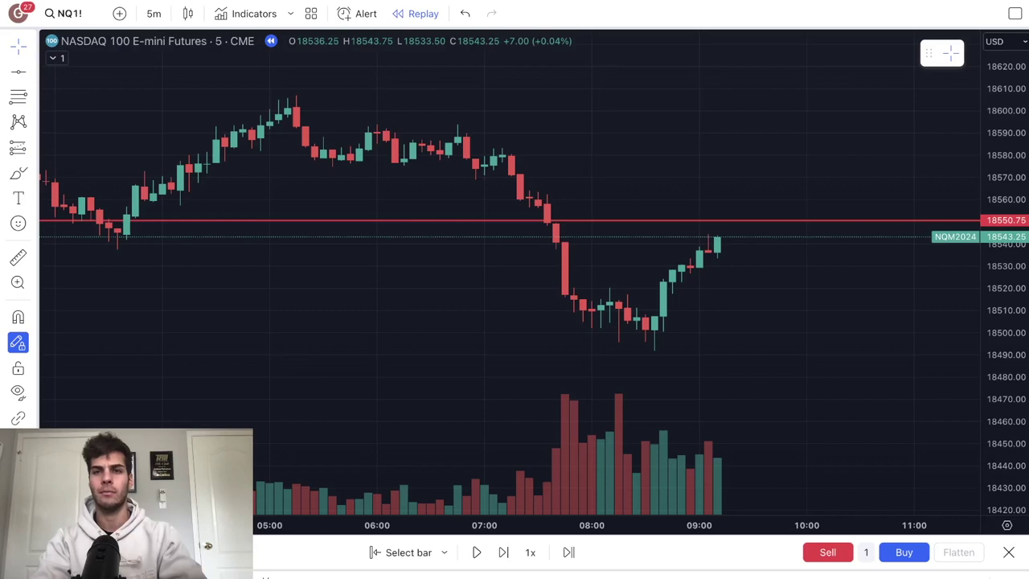
Advance the 5-minute replay of the NASDAQ 100 E-mini chart bar by bar to 09:35 on 22 March 2024.
{"action": "left_click_drag", "start_coordinate": [738, 257], "coordinate": [675, 259]}
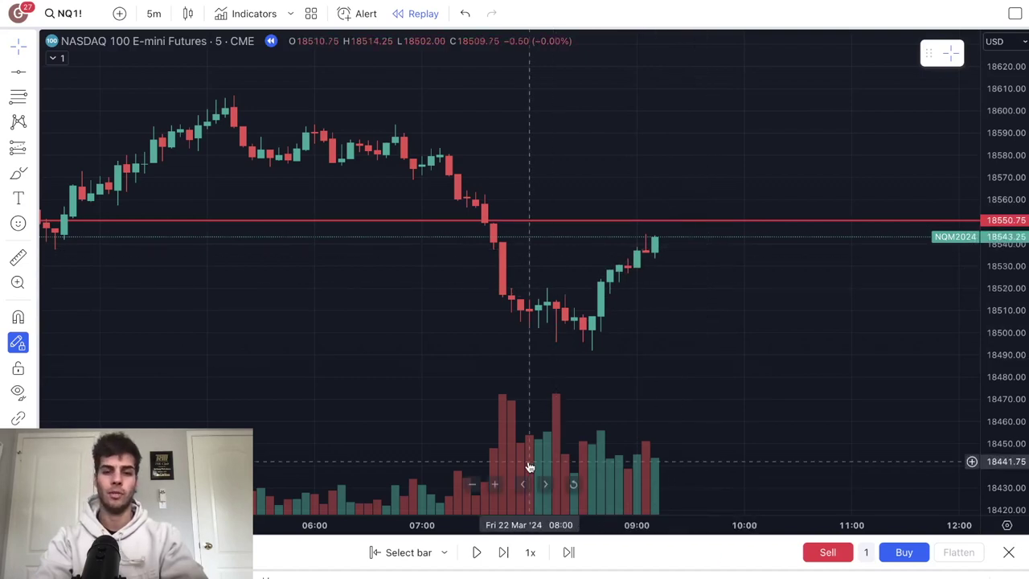
{"action": "left_click", "coordinate": [503, 552]}
{"action": "left_click", "coordinate": [504, 552]}
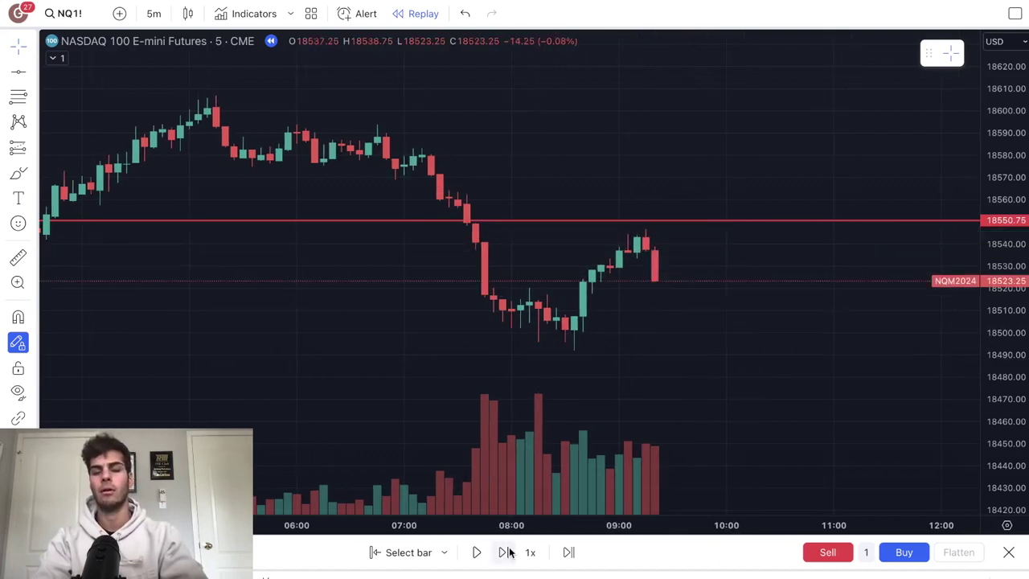
{"action": "left_click", "coordinate": [504, 552]}
{"action": "key", "text": "shift+Right"}
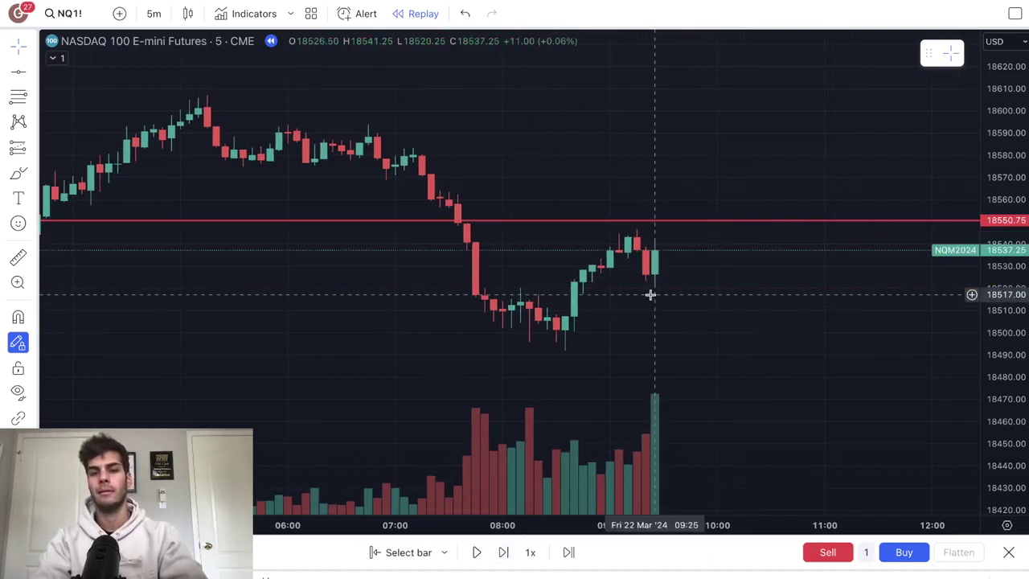
{"action": "left_click", "coordinate": [503, 552]}
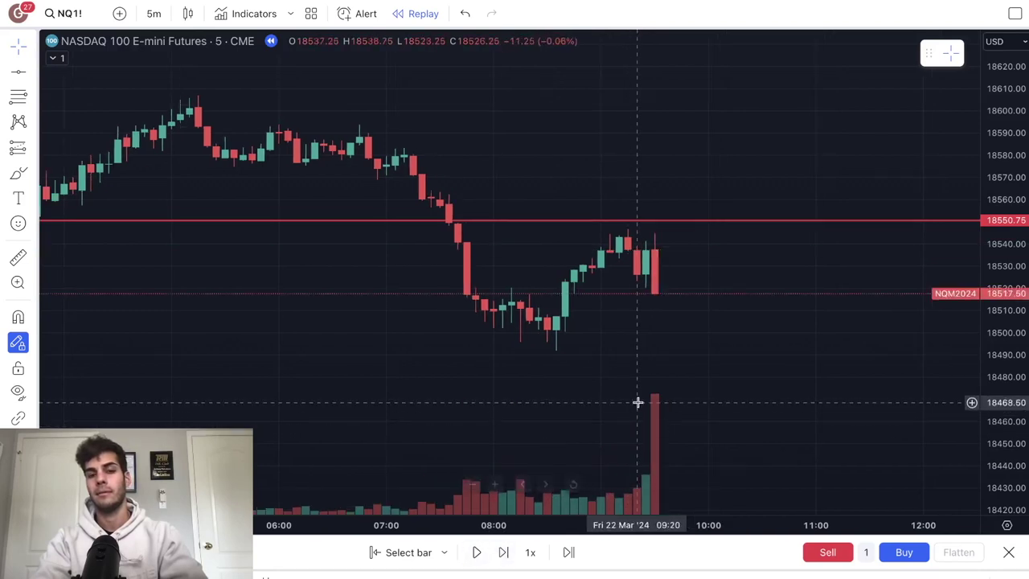
{"action": "left_click", "coordinate": [503, 553]}
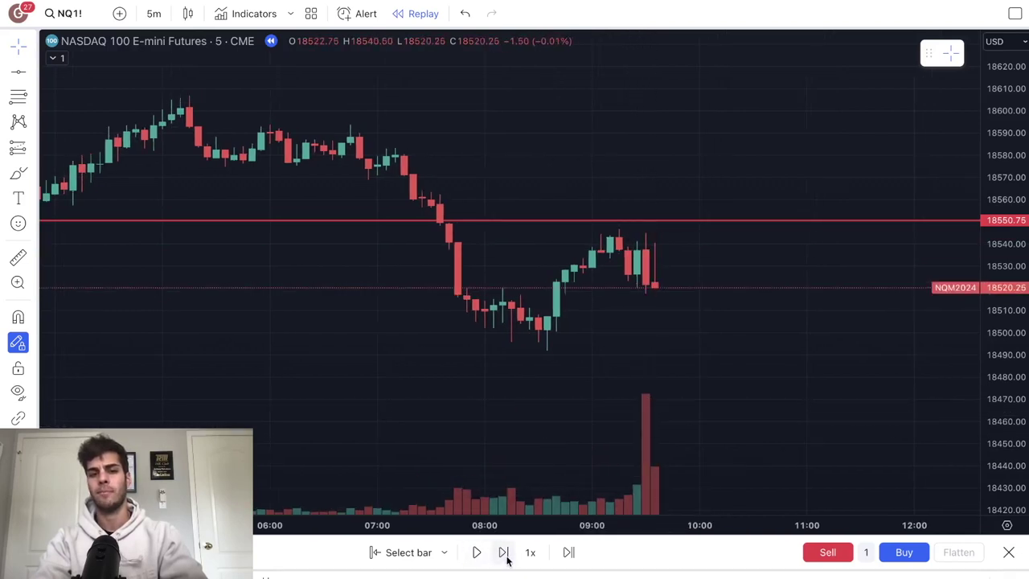
Advance the 5-minute NASDAQ 100 E-mini replay bar by bar to 09:50 on 22 March 2024.
{"action": "left_click", "coordinate": [504, 554]}
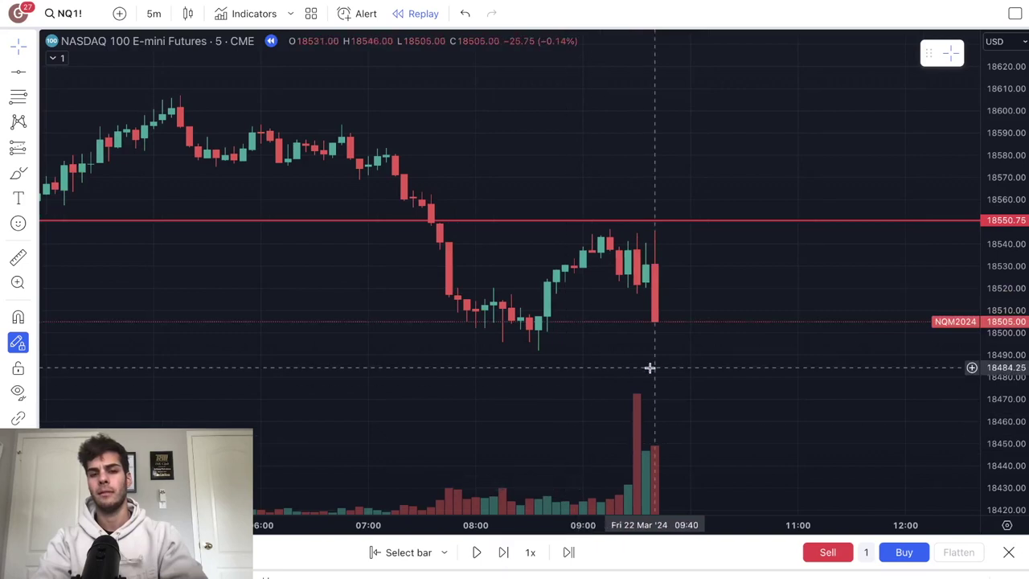
{"action": "left_click", "coordinate": [504, 554]}
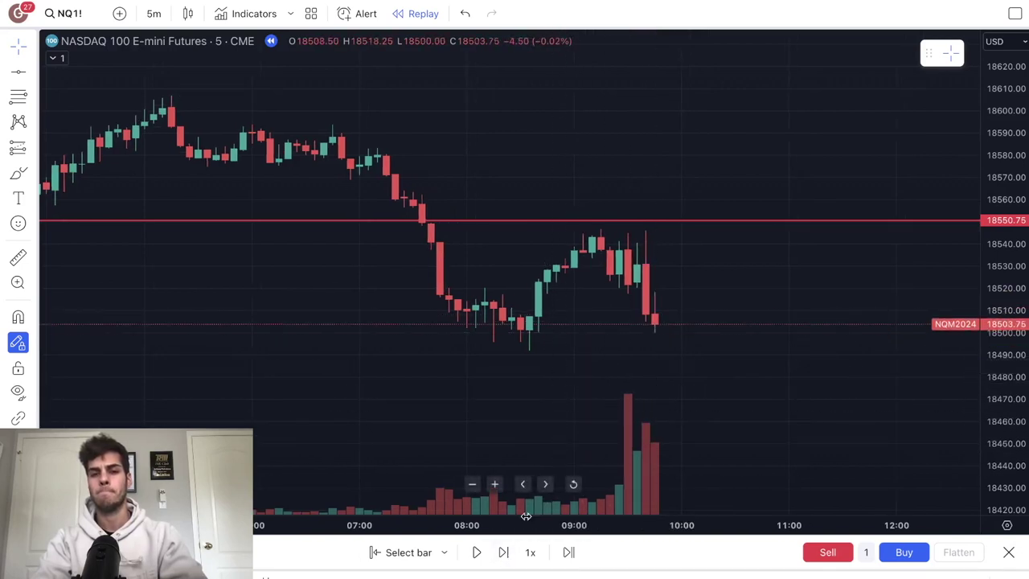
{"action": "left_click", "coordinate": [504, 554]}
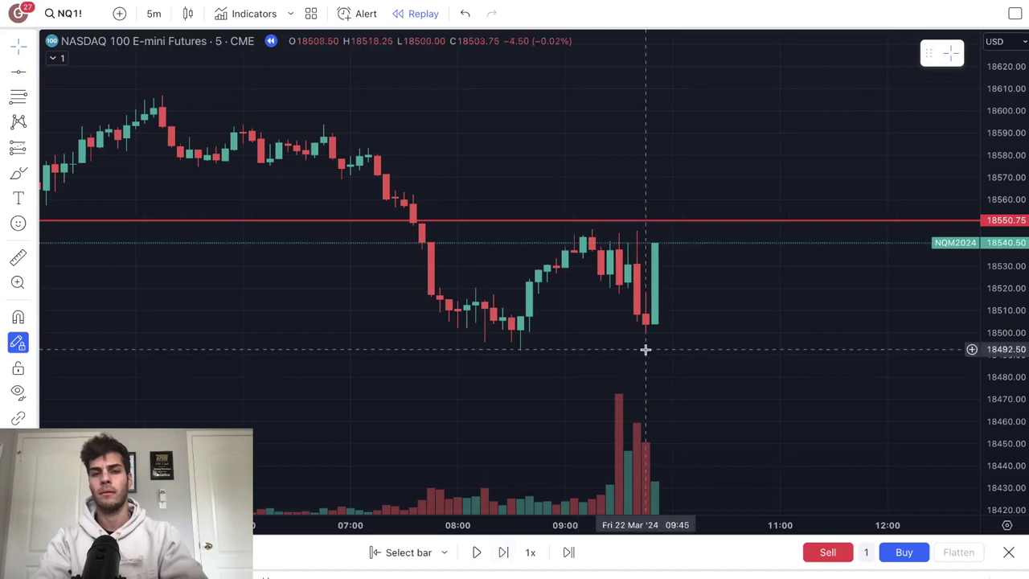
Place a long position after the 09:50 candle with entry at 18538.00, stop at 18496.75 and target at 18618.75.
{"action": "left_click", "coordinate": [34, 153]}
{"action": "left_click", "coordinate": [80, 166]}
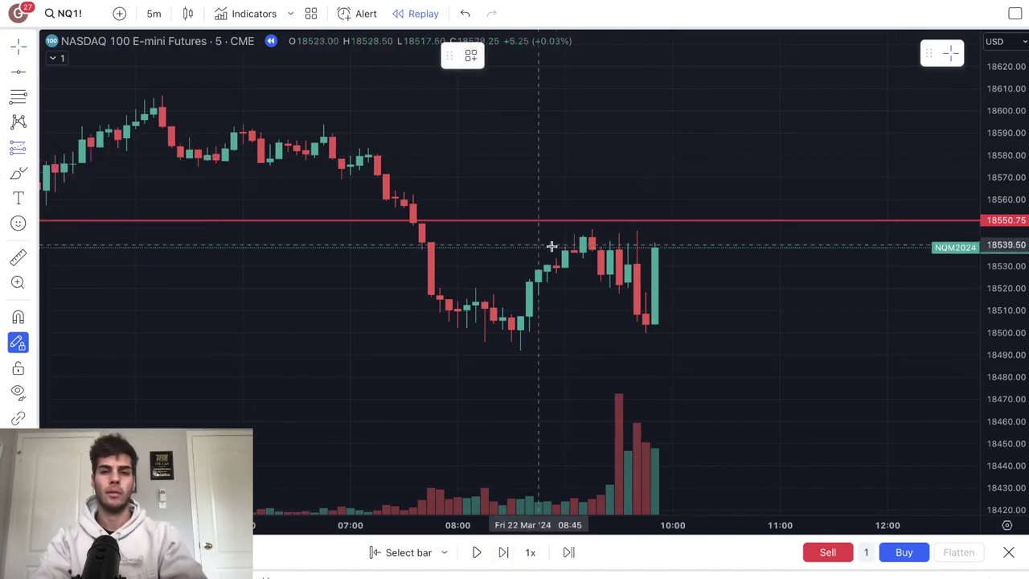
{"action": "left_click", "coordinate": [663, 248]}
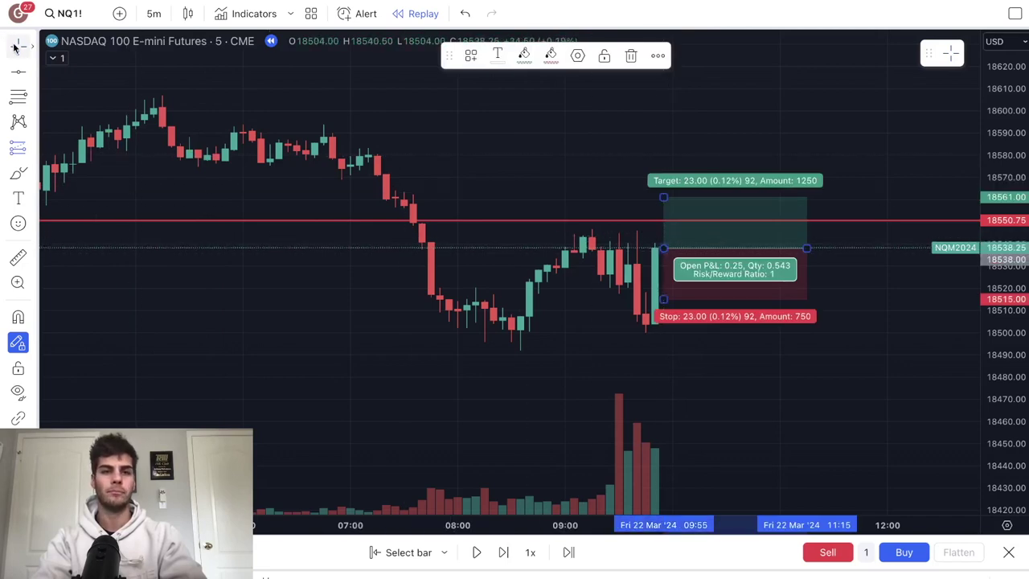
{"action": "left_click_drag", "start_coordinate": [663, 299], "coordinate": [673, 344]}
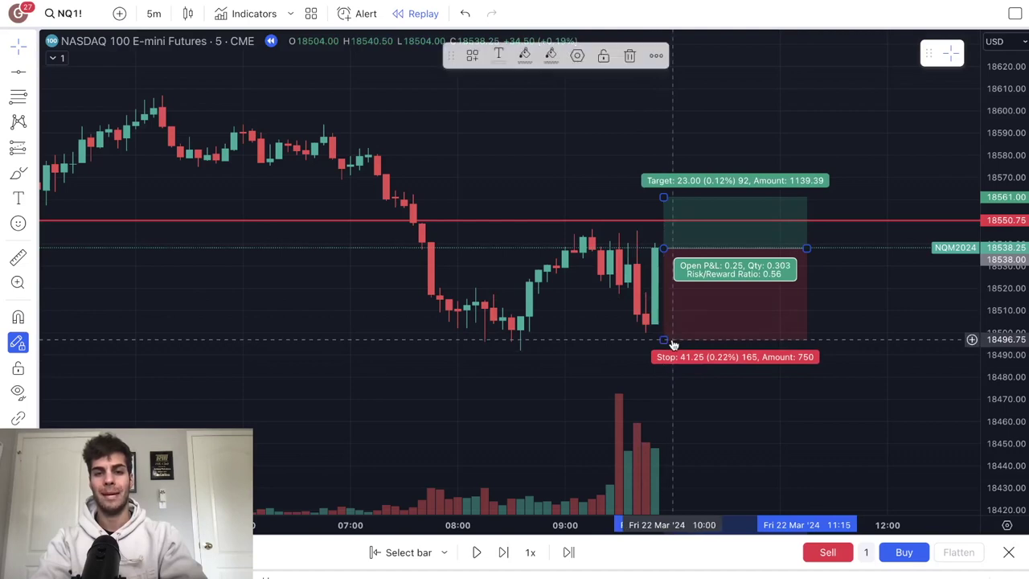
{"action": "left_click_drag", "start_coordinate": [664, 197], "coordinate": [666, 69]}
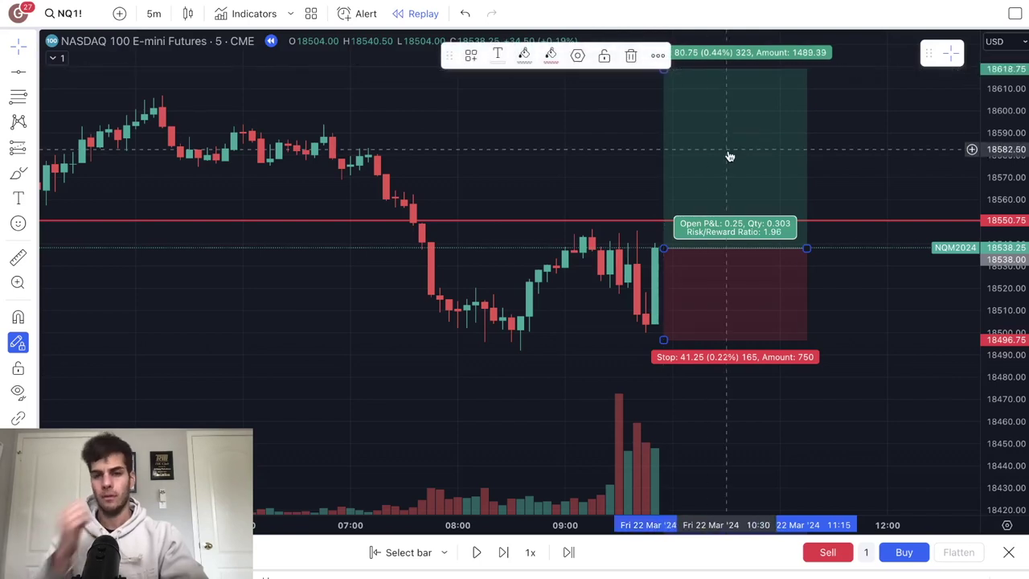
{"action": "left_click", "coordinate": [879, 256]}
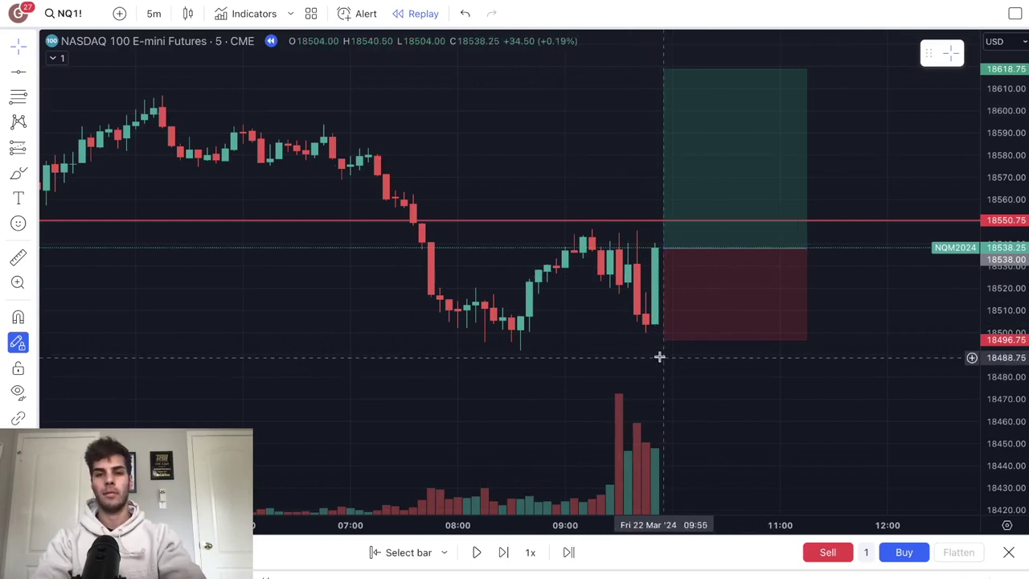
Advance the replay bar by bar to 10:55 on 22 March 2024 to follow the long position.
{"action": "left_click", "coordinate": [502, 552]}
{"action": "left_click", "coordinate": [502, 552]}
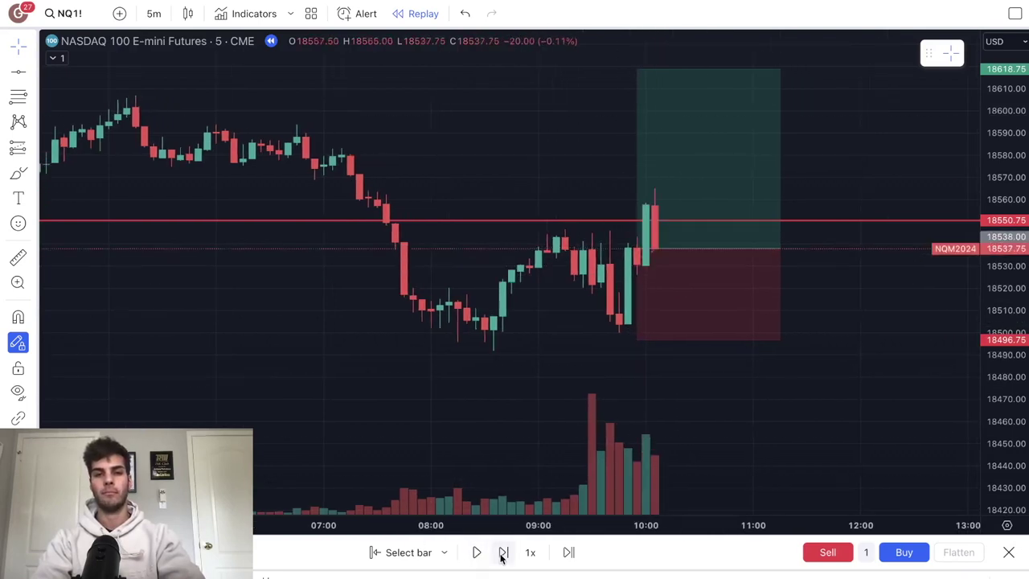
{"action": "left_click", "coordinate": [502, 552]}
{"action": "left_click", "coordinate": [502, 552]}
{"action": "left_click", "coordinate": [502, 552]}
{"action": "left_click", "coordinate": [503, 552]}
{"action": "left_click", "coordinate": [502, 552]}
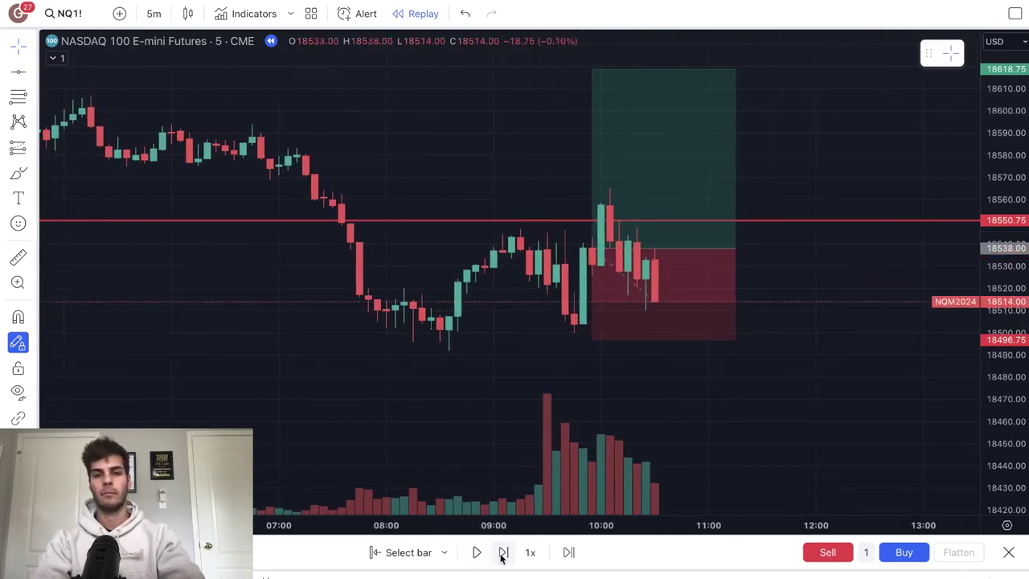
{"action": "left_click", "coordinate": [502, 552]}
{"action": "left_click", "coordinate": [503, 552]}
{"action": "left_click", "coordinate": [502, 552]}
{"action": "left_click", "coordinate": [503, 552]}
{"action": "left_click", "coordinate": [503, 553]}
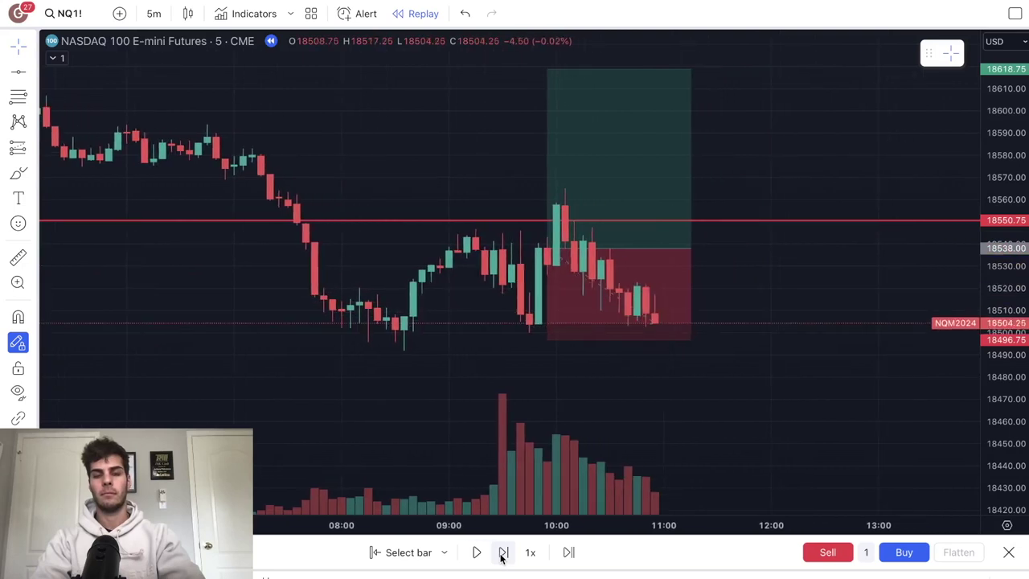
Continue the replay bar by bar to 11:40 on 22 March 2024.
{"action": "left_click", "coordinate": [502, 552]}
{"action": "left_click", "coordinate": [502, 552]}
{"action": "left_click", "coordinate": [502, 552]}
{"action": "left_click", "coordinate": [502, 552]}
{"action": "left_click", "coordinate": [503, 552]}
{"action": "left_click", "coordinate": [502, 552]}
{"action": "left_click", "coordinate": [502, 552]}
{"action": "left_click", "coordinate": [502, 552]}
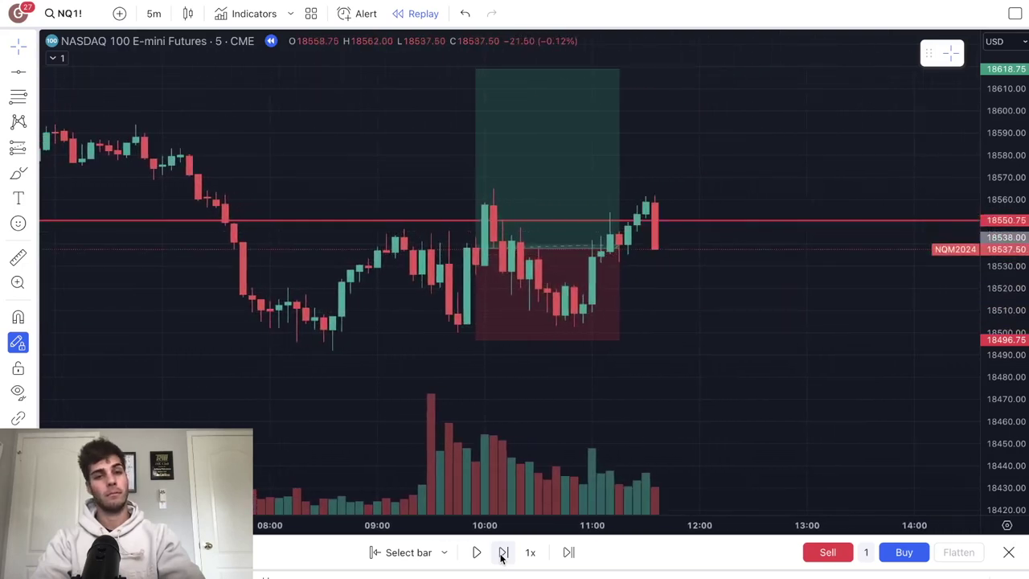
{"action": "left_click", "coordinate": [502, 552]}
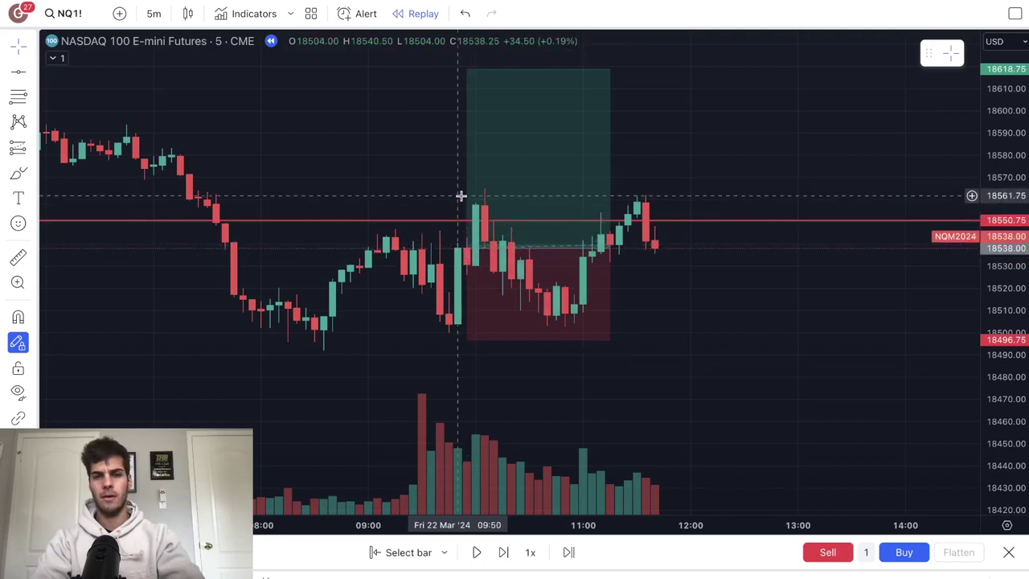
Play the 5-minute replay forward bar by bar to 14:05 on 22 March 2024, beyond the long position's target level.
{"action": "left_click", "coordinate": [502, 552]}
{"action": "left_click", "coordinate": [503, 552]}
{"action": "left_click", "coordinate": [502, 552]}
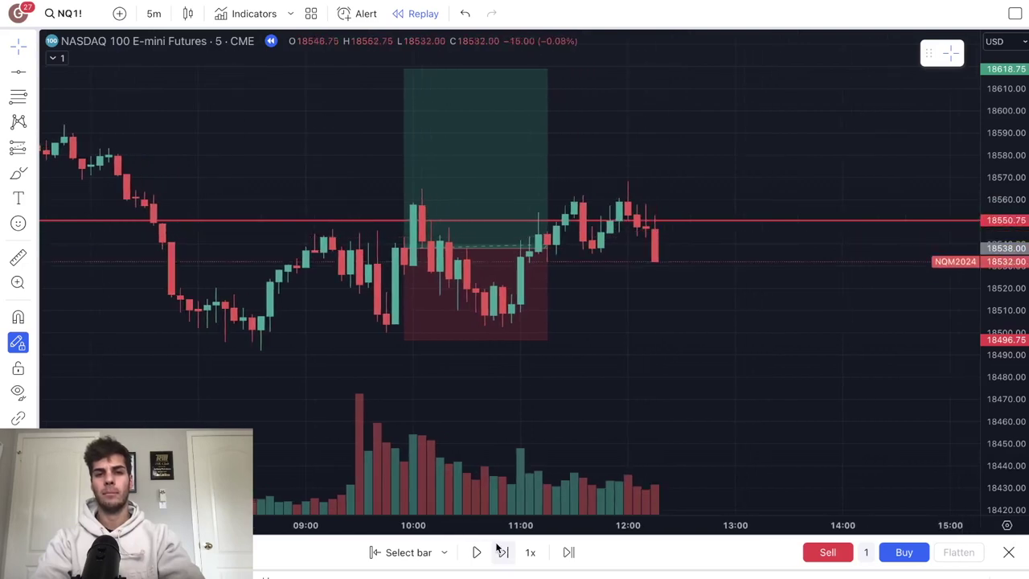
{"action": "left_click", "coordinate": [502, 552]}
{"action": "left_click", "coordinate": [503, 552]}
{"action": "left_click", "coordinate": [502, 552]}
{"action": "left_click", "coordinate": [502, 552]}
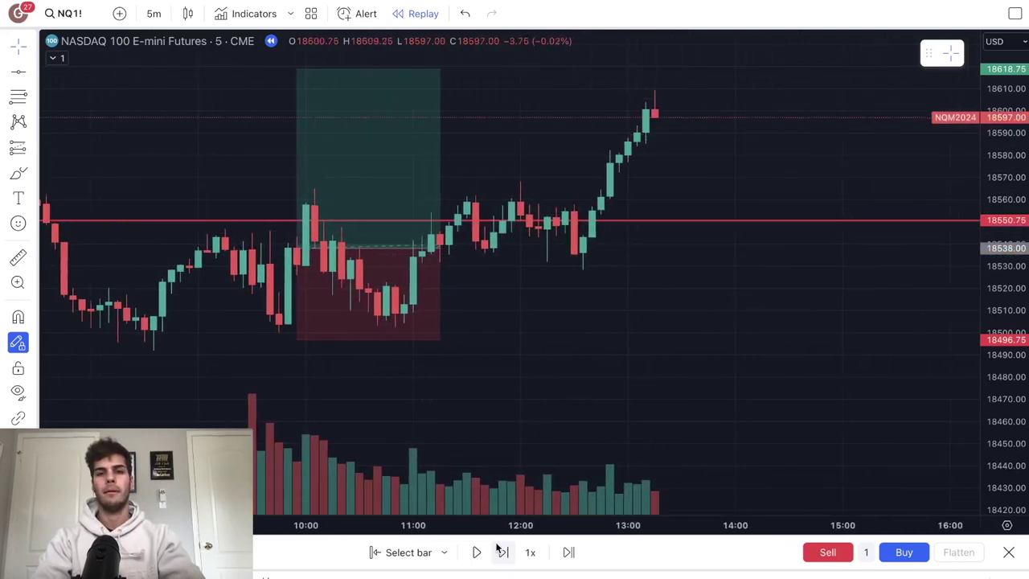
{"action": "left_click", "coordinate": [503, 552]}
{"action": "left_click", "coordinate": [502, 552]}
{"action": "left_click", "coordinate": [502, 552]}
{"action": "left_click", "coordinate": [502, 552]}
{"action": "left_click", "coordinate": [503, 552]}
{"action": "left_click", "coordinate": [502, 552]}
{"action": "left_click", "coordinate": [503, 552]}
Extend the end of the long position to 13:55 on 22 March 2024 so it spans the whole trade.
{"action": "mouse_move", "coordinate": [351, 237]}
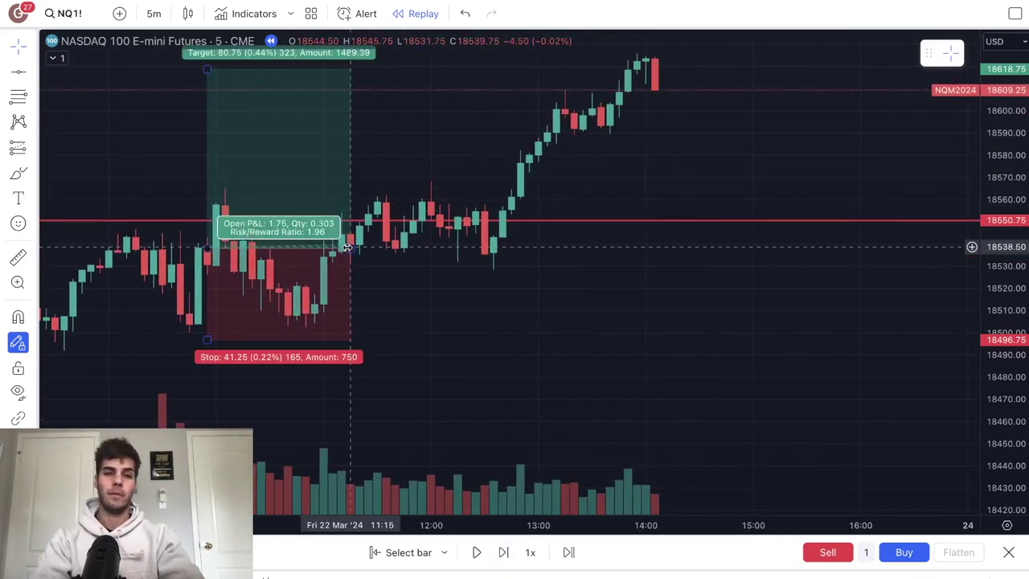
{"action": "left_click_drag", "start_coordinate": [351, 243], "coordinate": [635, 248]}
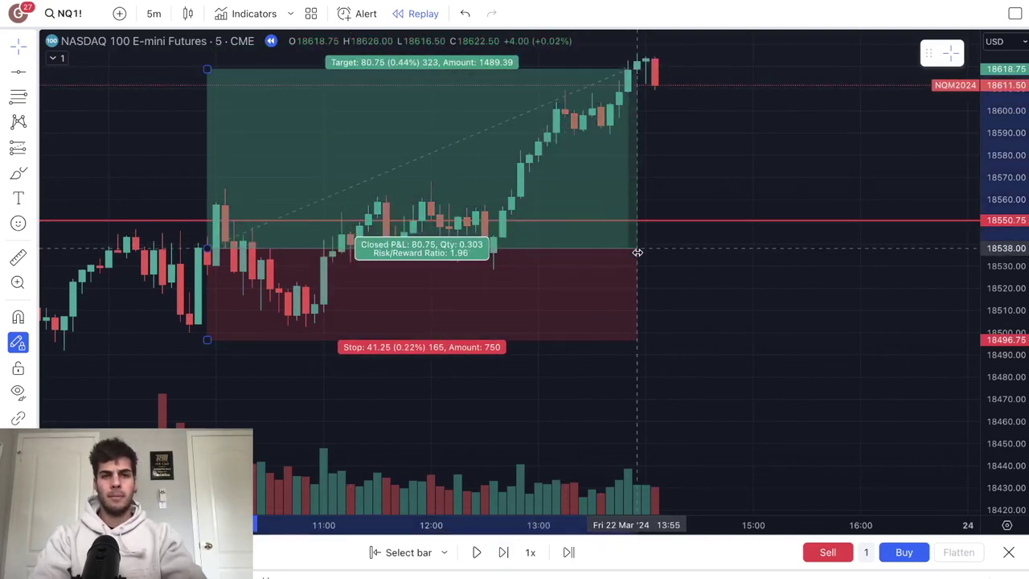
{"action": "left_click_drag", "start_coordinate": [431, 379], "coordinate": [610, 383]}
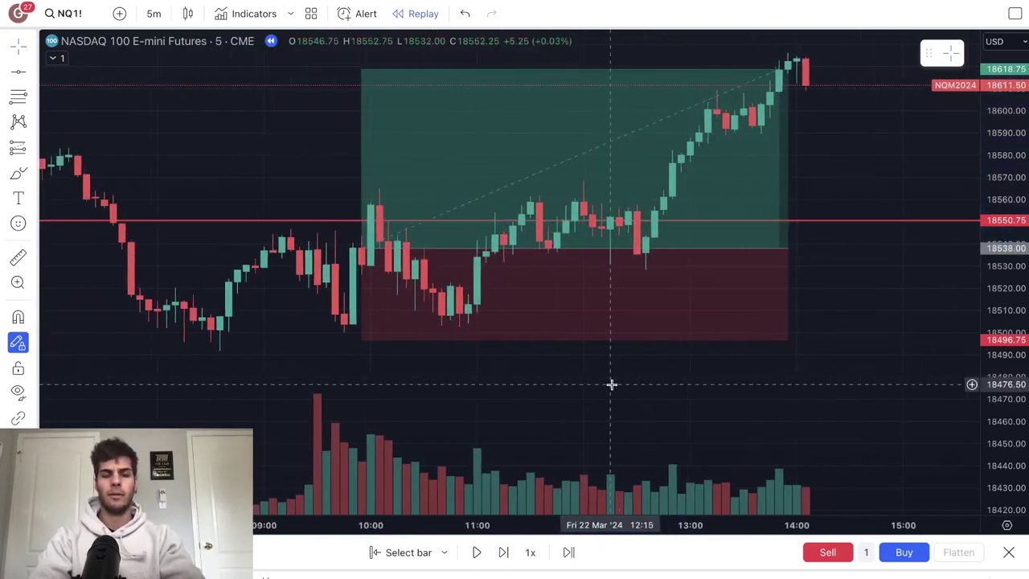
{"action": "mouse_move", "coordinate": [425, 287]}
{"action": "scroll", "coordinate": [408, 285], "scroll_direction": "down", "scroll_amount": 3}
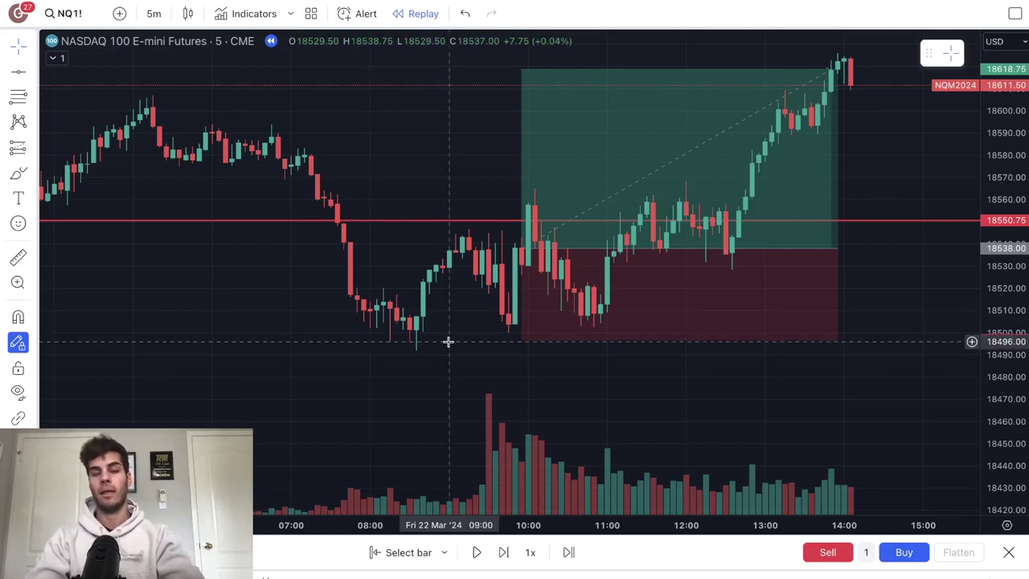
{"action": "left_click_drag", "start_coordinate": [447, 341], "coordinate": [487, 344]}
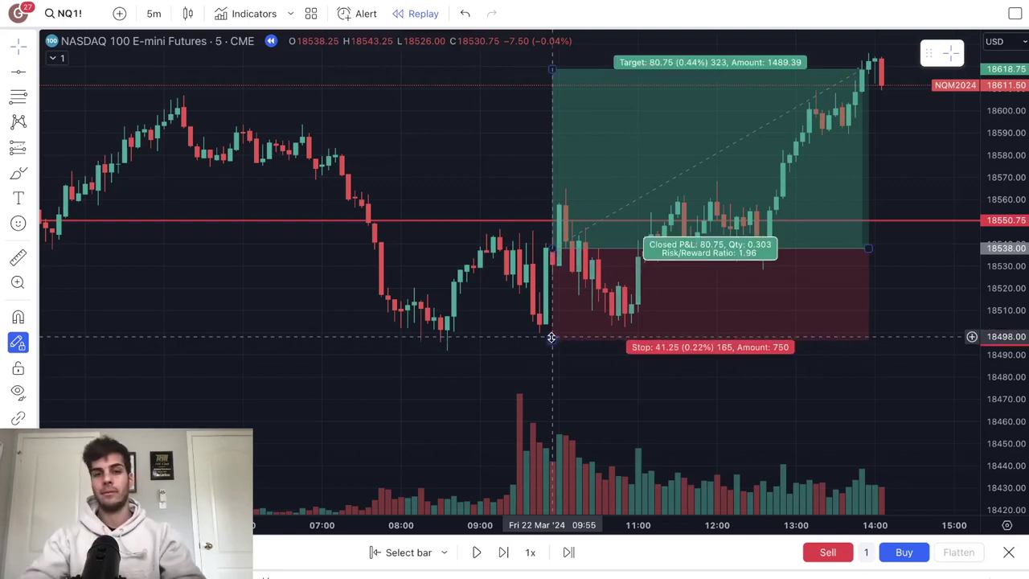
{"action": "scroll", "coordinate": [553, 339], "scroll_direction": "down", "scroll_amount": 4}
{"action": "scroll", "coordinate": [551, 336], "scroll_direction": "right", "scroll_amount": 5}
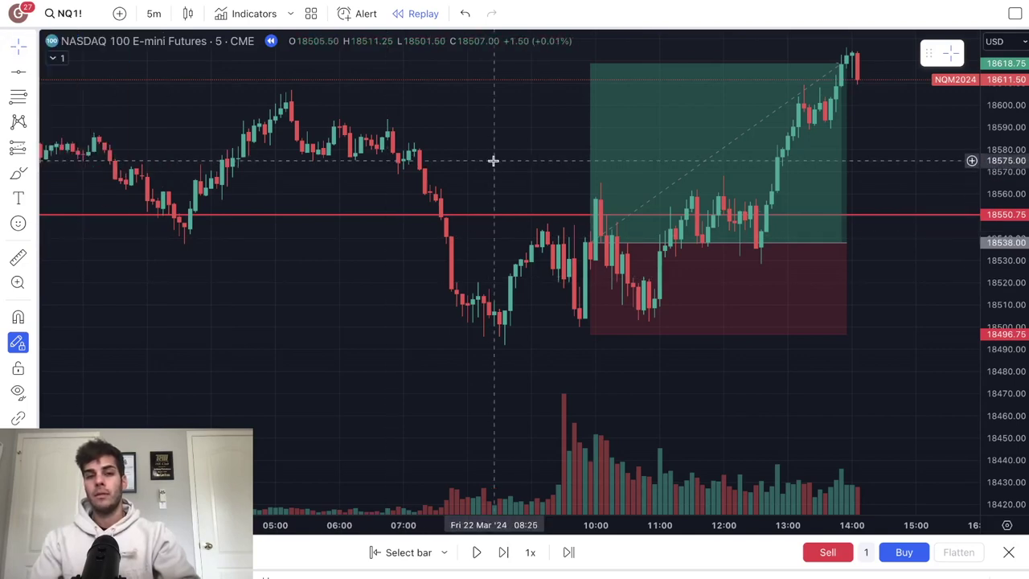
Add the text note "80pts x 20 = +$1600" and place it below the candles, just before the long position.
{"action": "mouse_move", "coordinate": [633, 165]}
{"action": "left_click", "coordinate": [19, 197]}
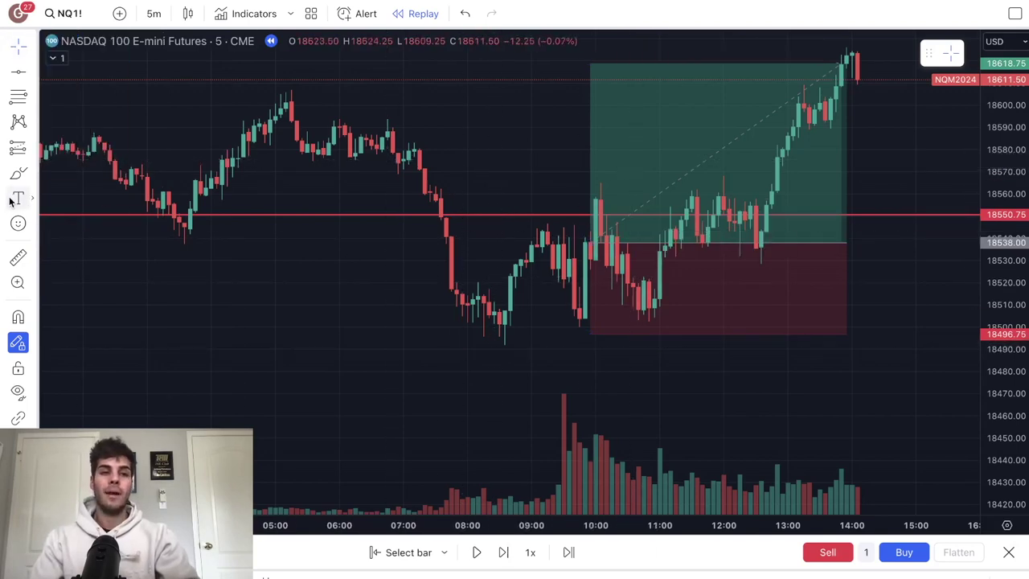
{"action": "left_click", "coordinate": [464, 408]}
{"action": "type", "text": "80pts.x"}
{"action": "key", "text": "BackSpace"}
{"action": "key", "text": "BackSpace"}
{"action": "type", "text": "x 20/"}
{"action": "type", "text": " +$1600"}
{"action": "key", "text": "Left"}
{"action": "key", "text": "Left"}
{"action": "key", "text": "Left"}
{"action": "key", "text": "Left"}
{"action": "key", "text": "Left"}
{"action": "key", "text": "Left"}
{"action": "key", "text": "Left"}
{"action": "key", "text": "BackSpace"}
{"action": "type", "text": "="}
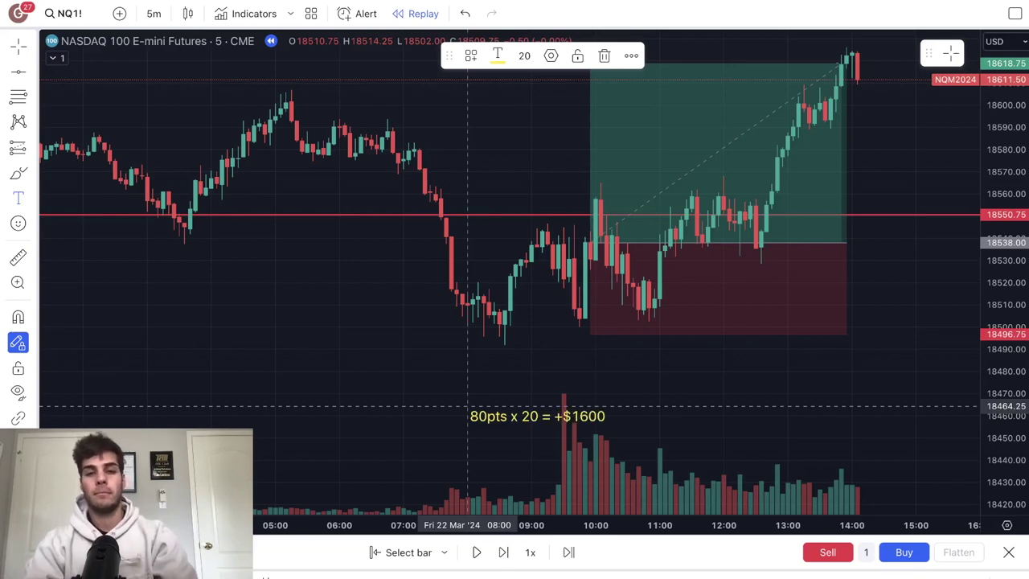
{"action": "left_click", "coordinate": [613, 419]}
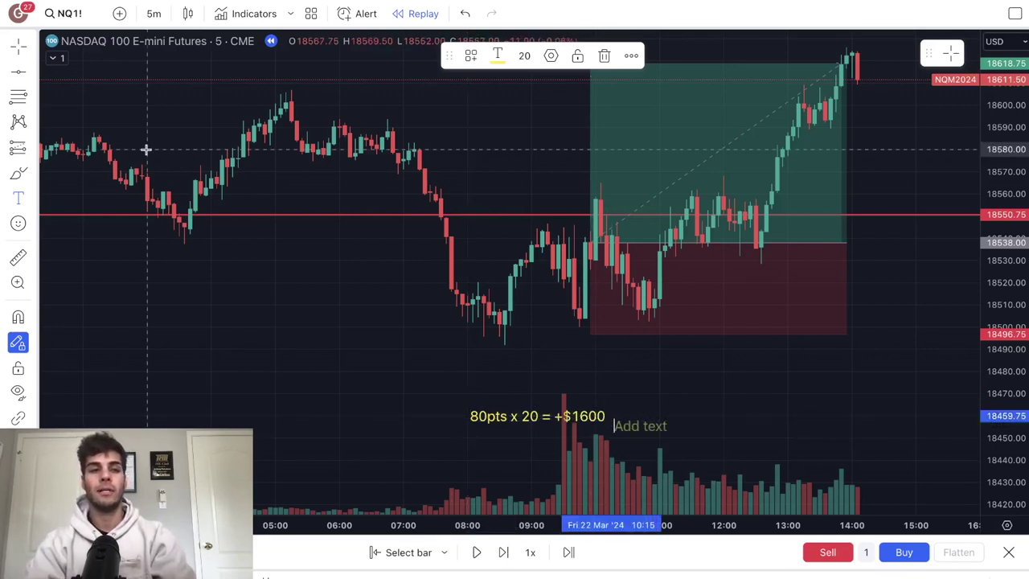
{"action": "left_click_drag", "start_coordinate": [485, 424], "coordinate": [391, 366]}
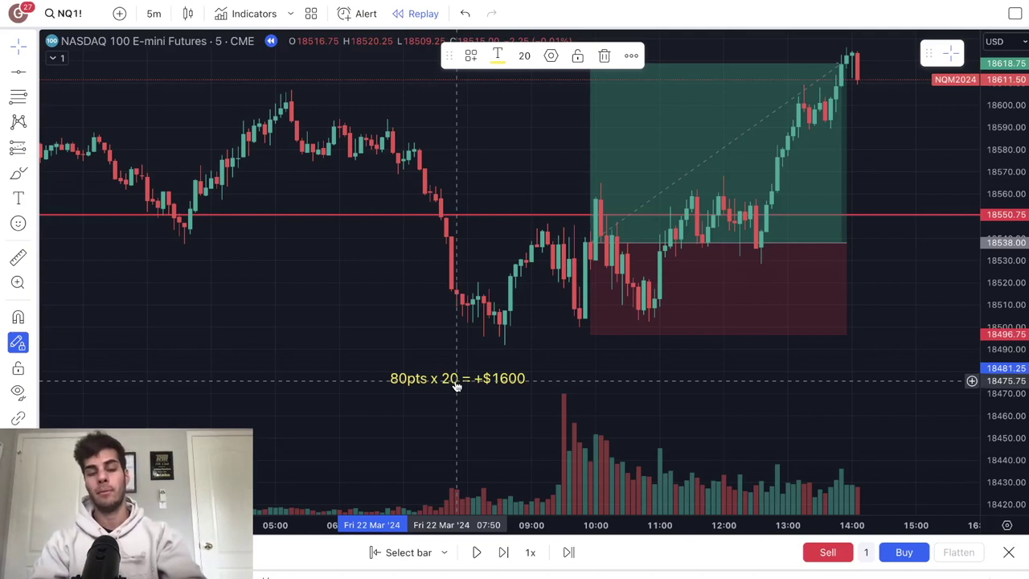
Add a second text note reading "$1600 x 12 = +$19.2k USD" directly beneath the first profit note.
{"action": "left_click", "coordinate": [19, 197]}
{"action": "left_click", "coordinate": [387, 414]}
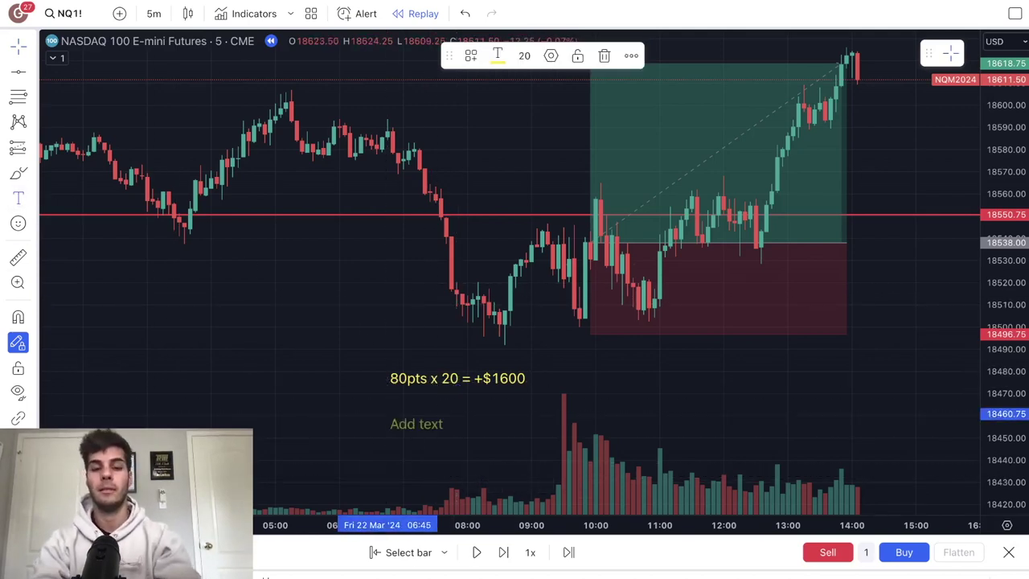
{"action": "type", "text": "$1600 x 12"}
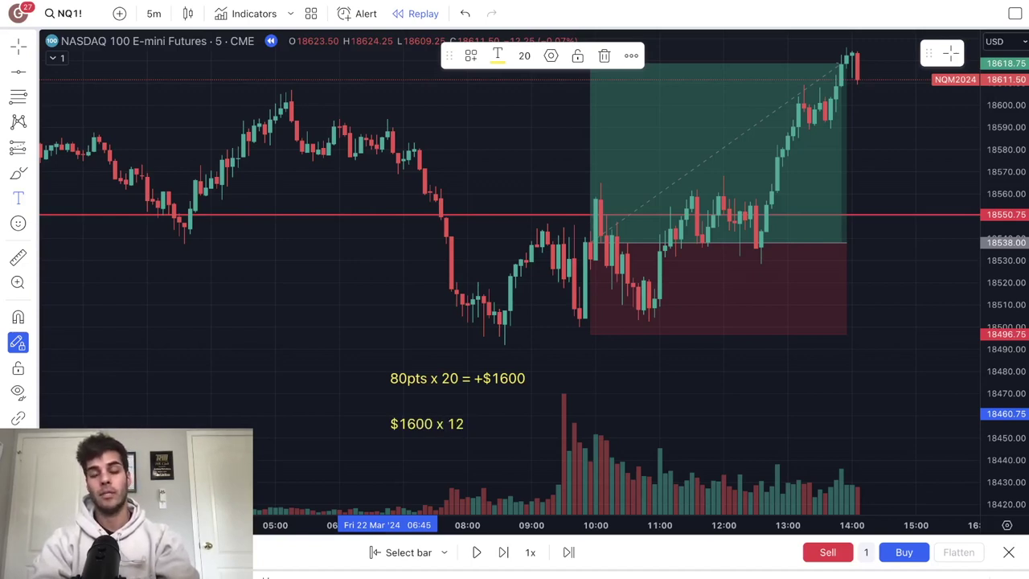
{"action": "type", "text": "= +$"}
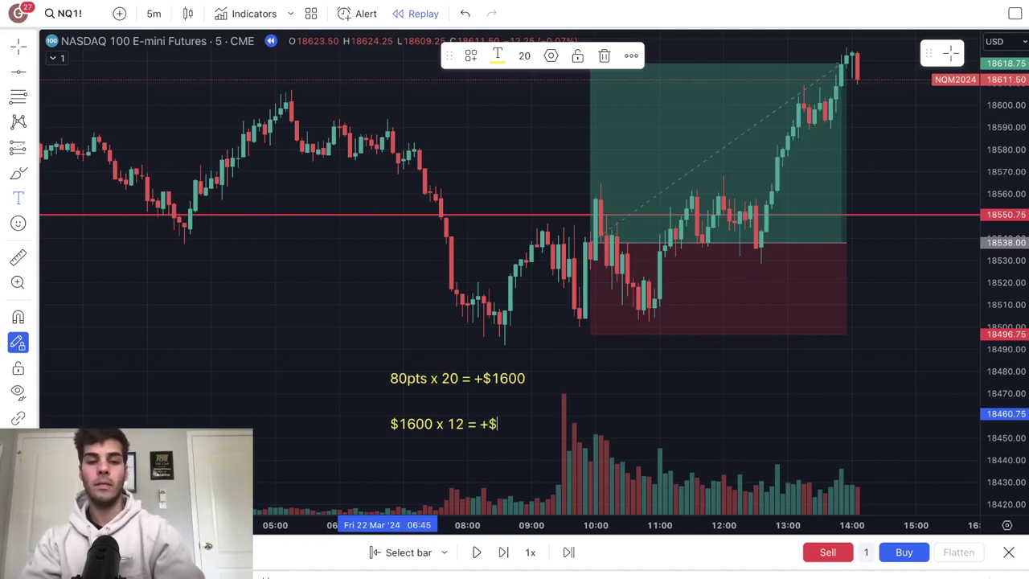
{"action": "type", "text": "19.2"}
{"action": "key", "text": "BackSpace"}
{"action": "type", "text": ".2k USD"}
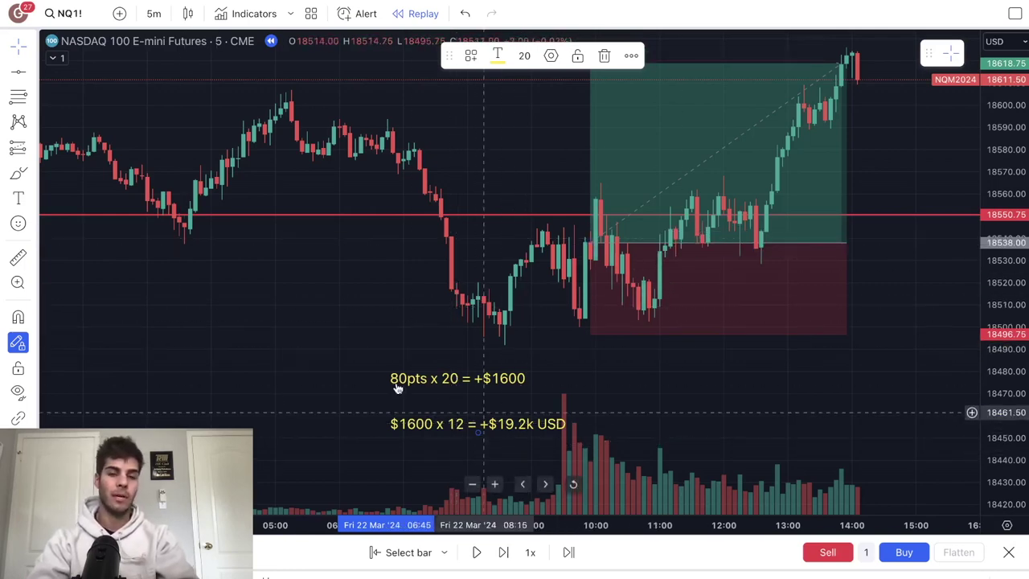
{"action": "left_click", "coordinate": [30, 55]}
{"action": "left_click", "coordinate": [73, 46]}
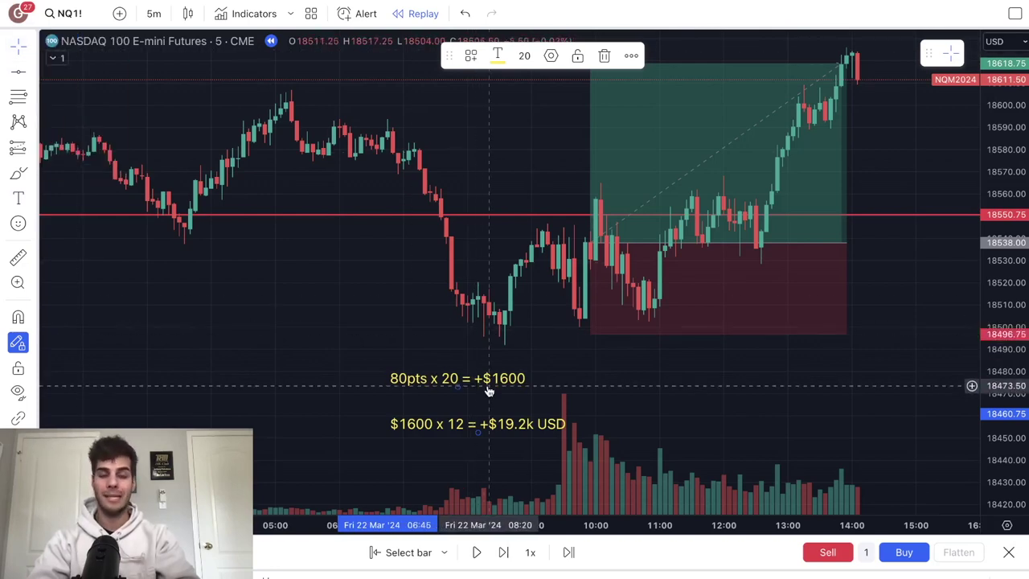
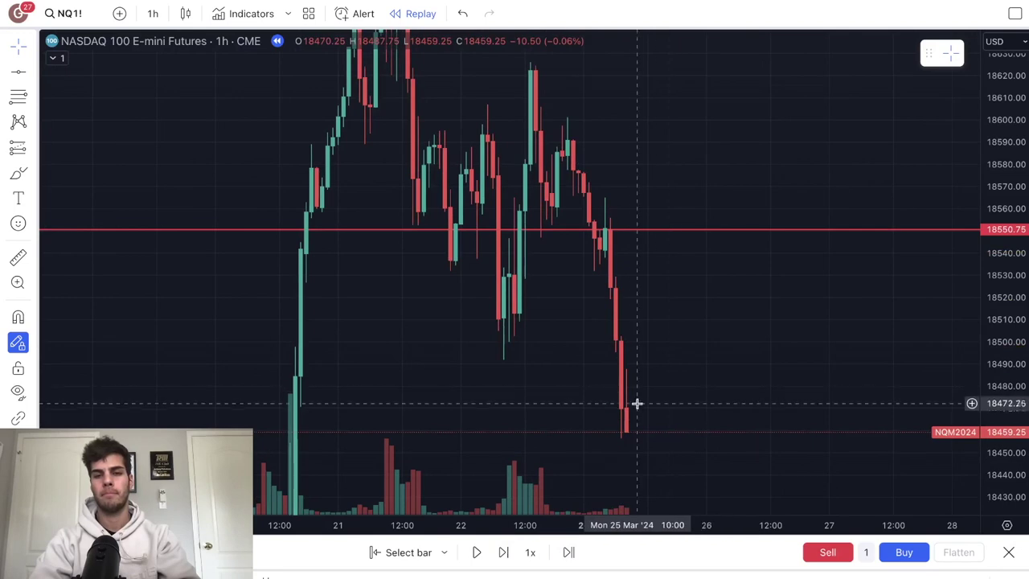
Switch the chart from the 1-hour to the 5-minute interval at the 25 March 2024 replay point.
{"action": "left_click_drag", "start_coordinate": [645, 411], "coordinate": [634, 239]}
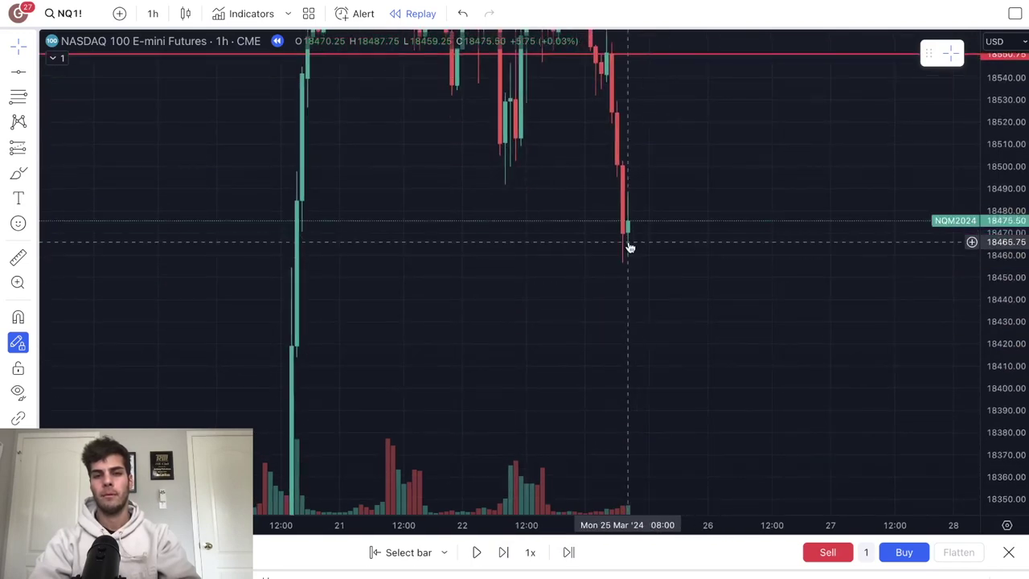
{"action": "left_click", "coordinate": [152, 13]}
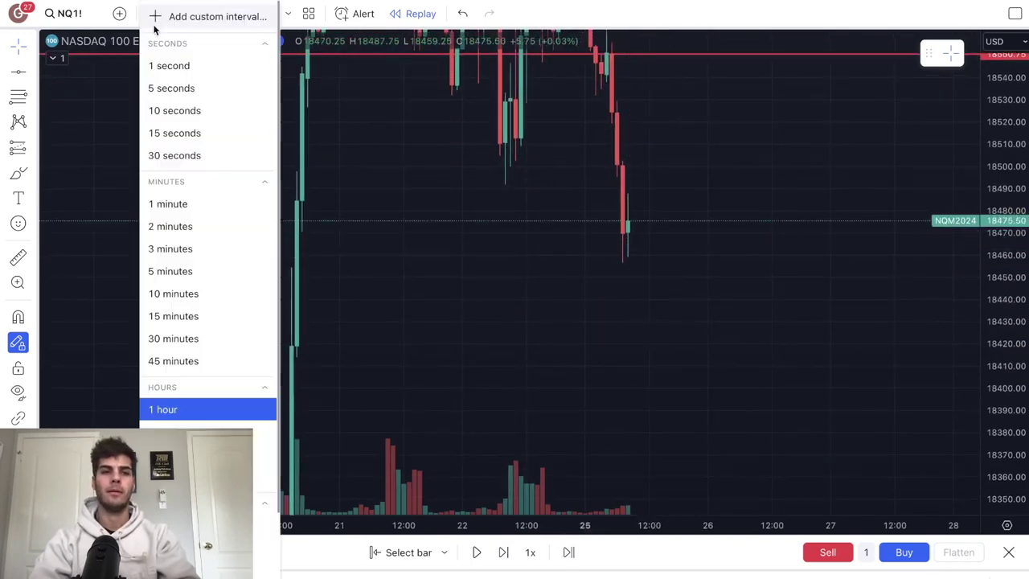
{"action": "left_click", "coordinate": [165, 271]}
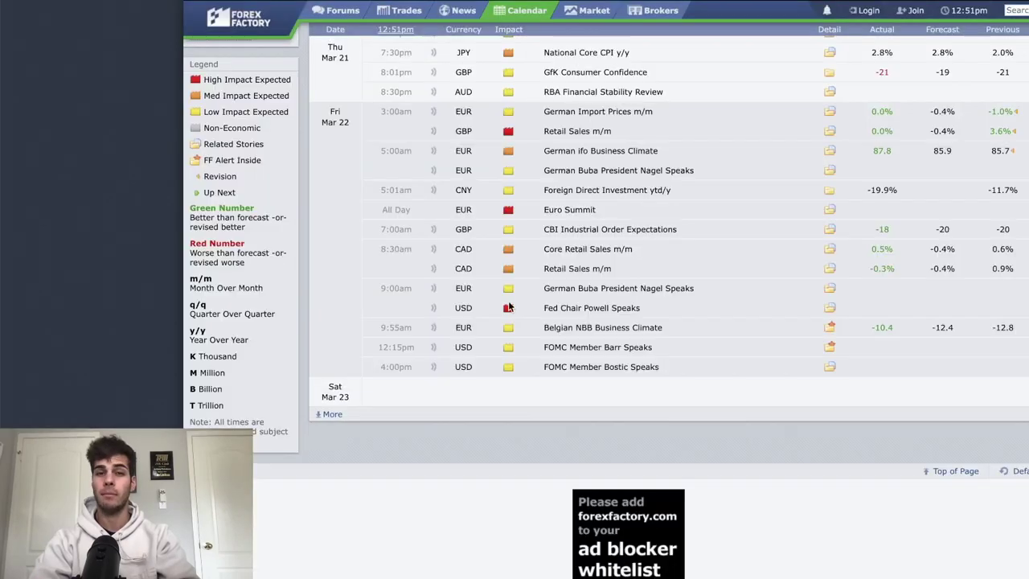
Check the economic calendar for the week of 24 to 30 March 2024 for events on 25 March.
{"action": "scroll", "coordinate": [309, 322], "scroll_direction": "up", "scroll_amount": 15}
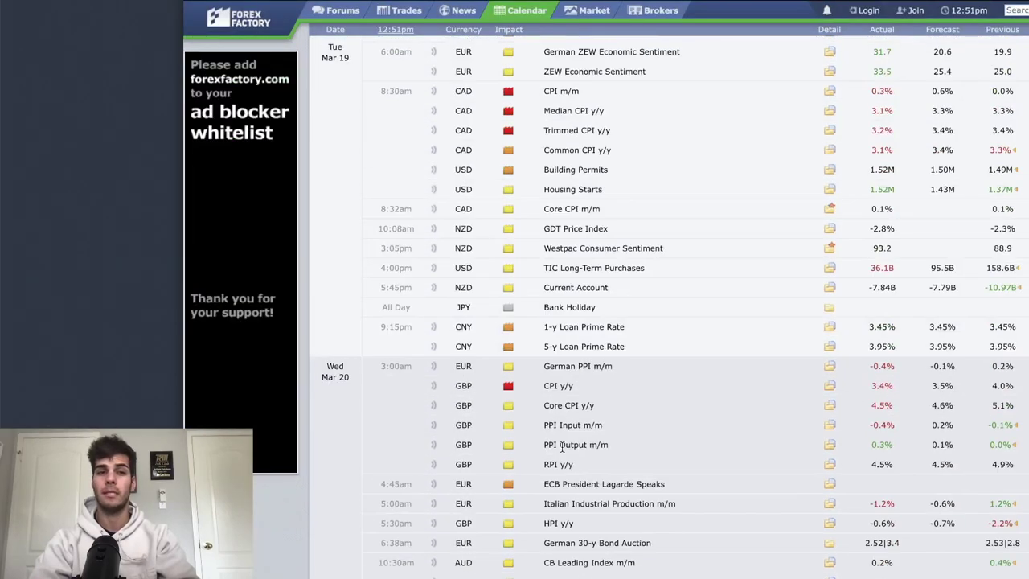
{"action": "scroll", "coordinate": [309, 322], "scroll_direction": "down", "scroll_amount": 1}
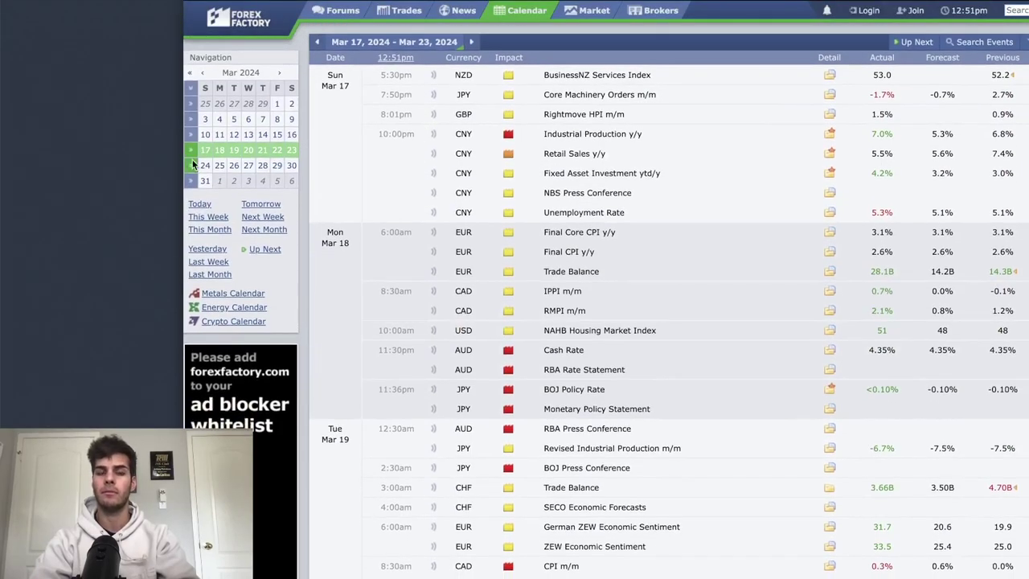
{"action": "left_click", "coordinate": [193, 165]}
{"action": "scroll", "coordinate": [506, 294], "scroll_direction": "down", "scroll_amount": 1}
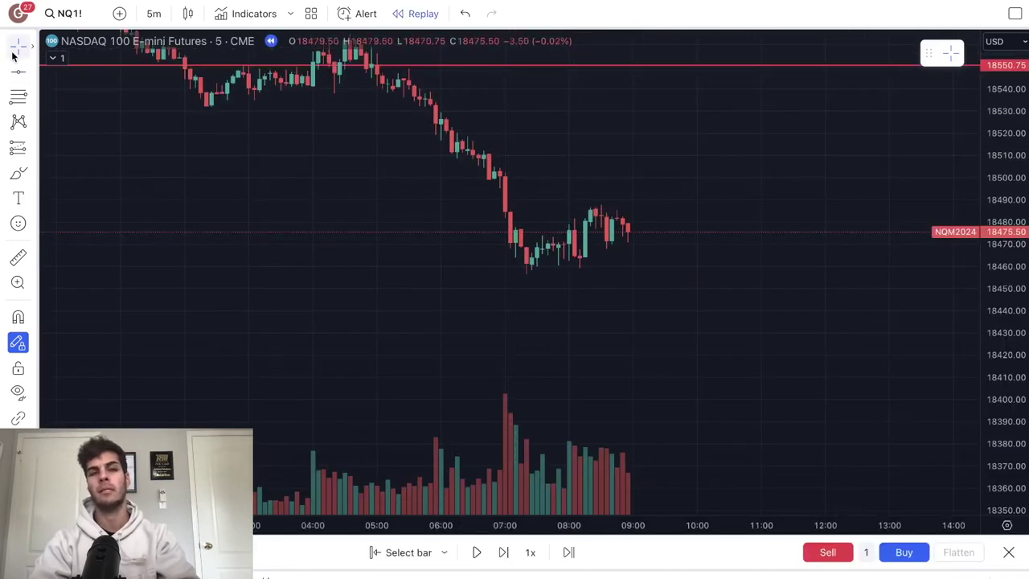
Advance the 5-minute replay bar by bar to the 09:35 candle on 25 March 2024.
{"action": "left_click", "coordinate": [13, 53]}
{"action": "left_click_drag", "start_coordinate": [420, 197], "coordinate": [515, 211]}
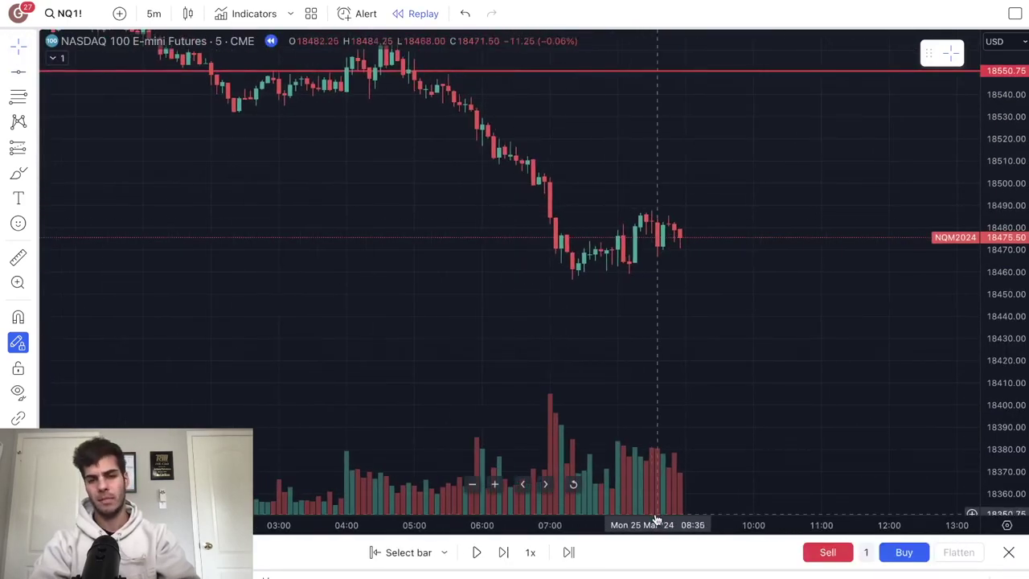
{"action": "left_click_drag", "start_coordinate": [657, 519], "coordinate": [597, 330]}
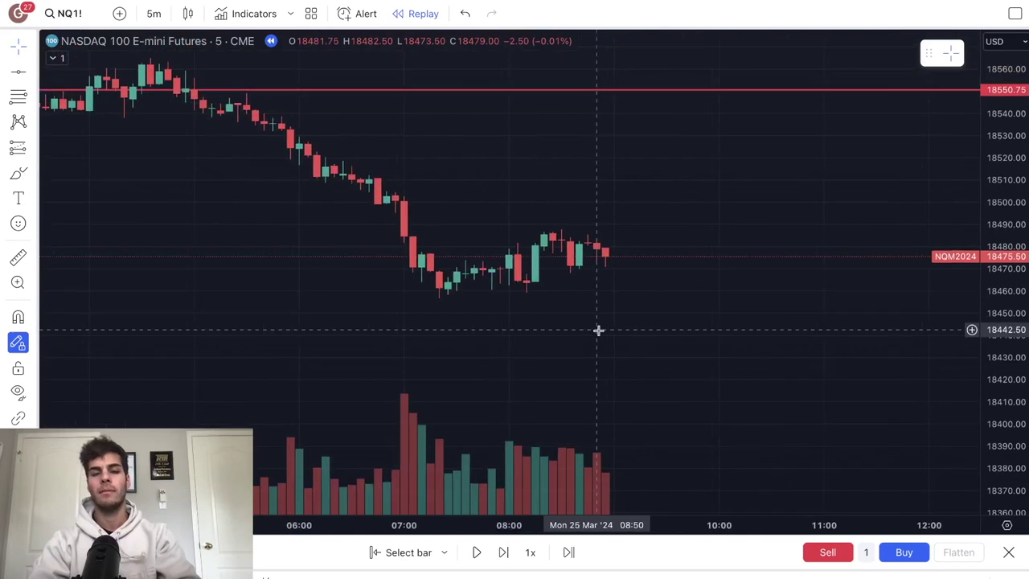
{"action": "left_click", "coordinate": [504, 552]}
{"action": "left_click", "coordinate": [504, 552]}
{"action": "left_click", "coordinate": [504, 552]}
{"action": "left_click", "coordinate": [504, 552]}
{"action": "left_click", "coordinate": [504, 552]}
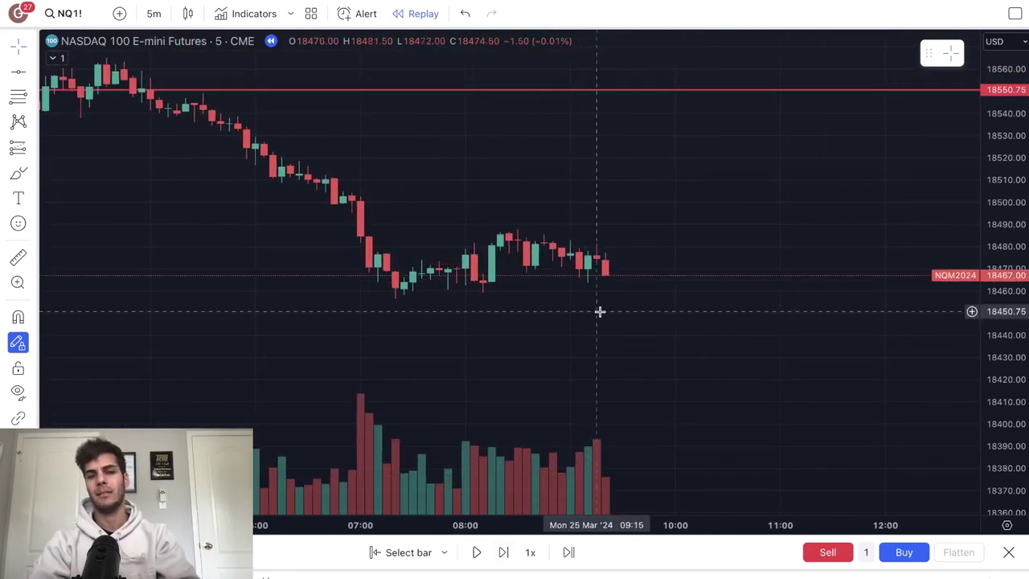
{"action": "left_click", "coordinate": [503, 552]}
{"action": "left_click", "coordinate": [503, 552]}
{"action": "left_click", "coordinate": [503, 552]}
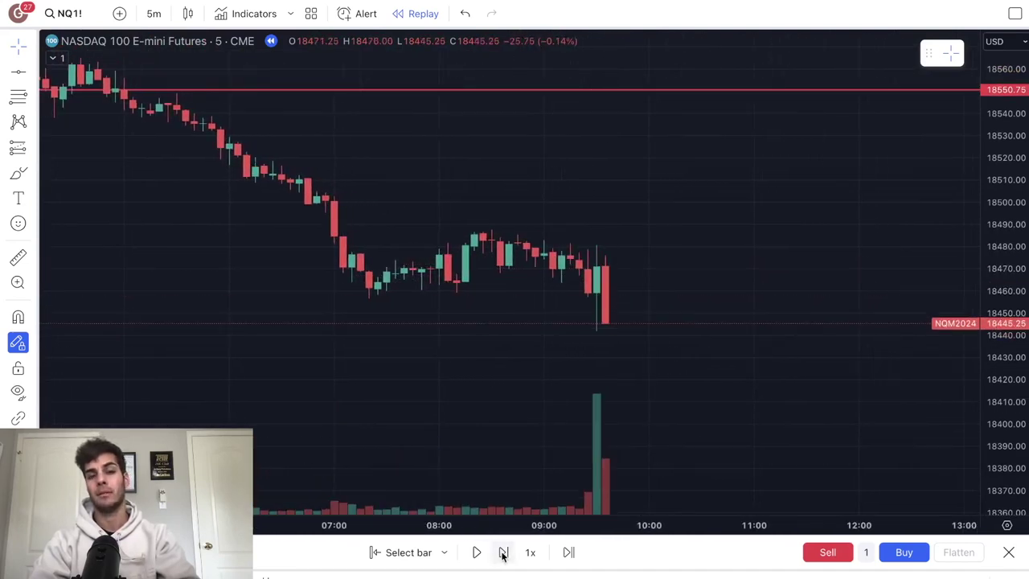
Compress the price scale to bring the 18297.50 level into range, and advance the replay to the 09:50 candle.
{"action": "left_click_drag", "start_coordinate": [634, 236], "coordinate": [652, 198]}
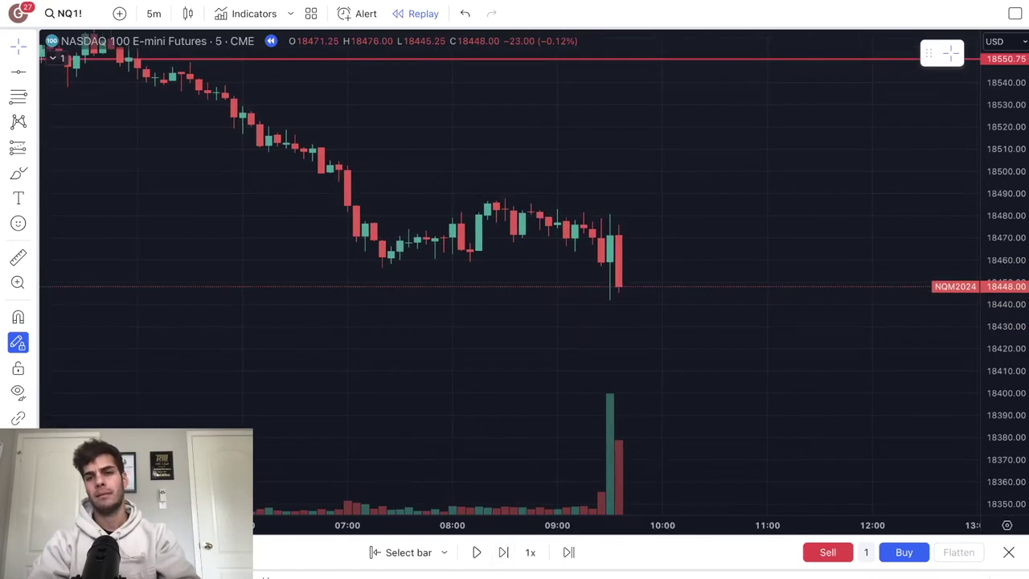
{"action": "left_click_drag", "start_coordinate": [1018, 190], "coordinate": [1008, 299]}
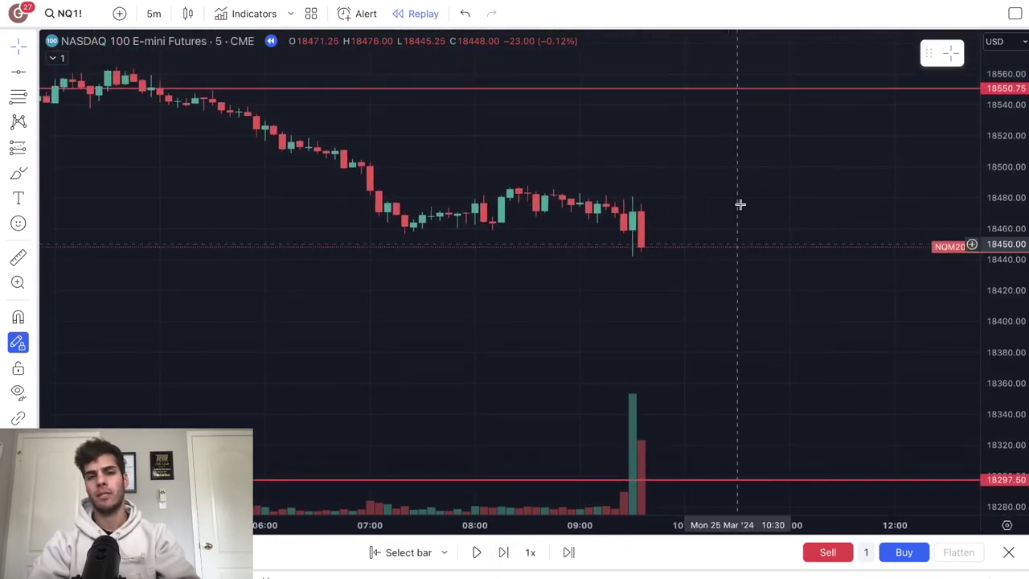
{"action": "left_click_drag", "start_coordinate": [739, 204], "coordinate": [610, 363]}
{"action": "left_click", "coordinate": [503, 562]}
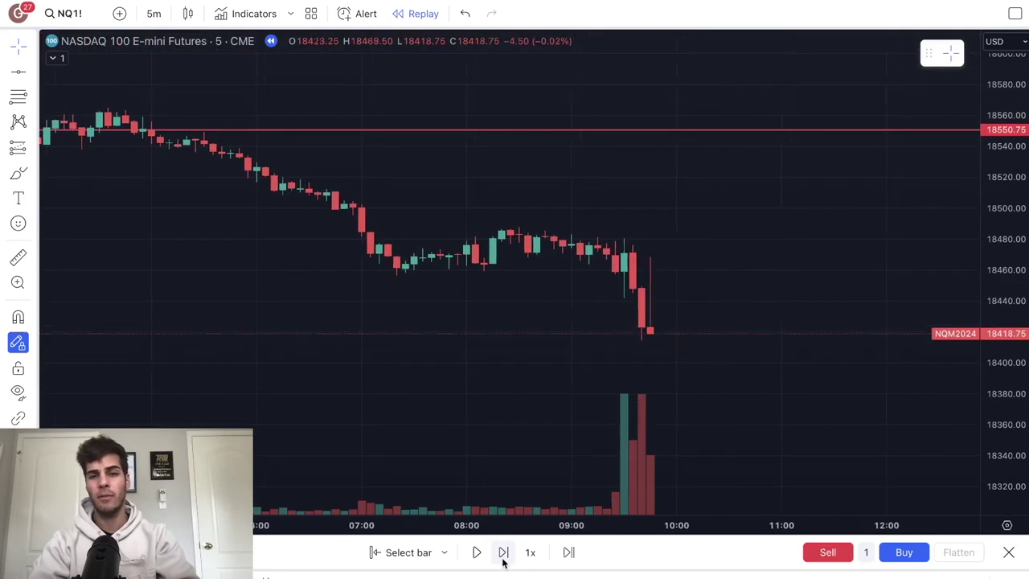
{"action": "left_click", "coordinate": [503, 562]}
{"action": "left_click_drag", "start_coordinate": [540, 404], "coordinate": [581, 275]}
{"action": "key", "text": "shift+Right"}
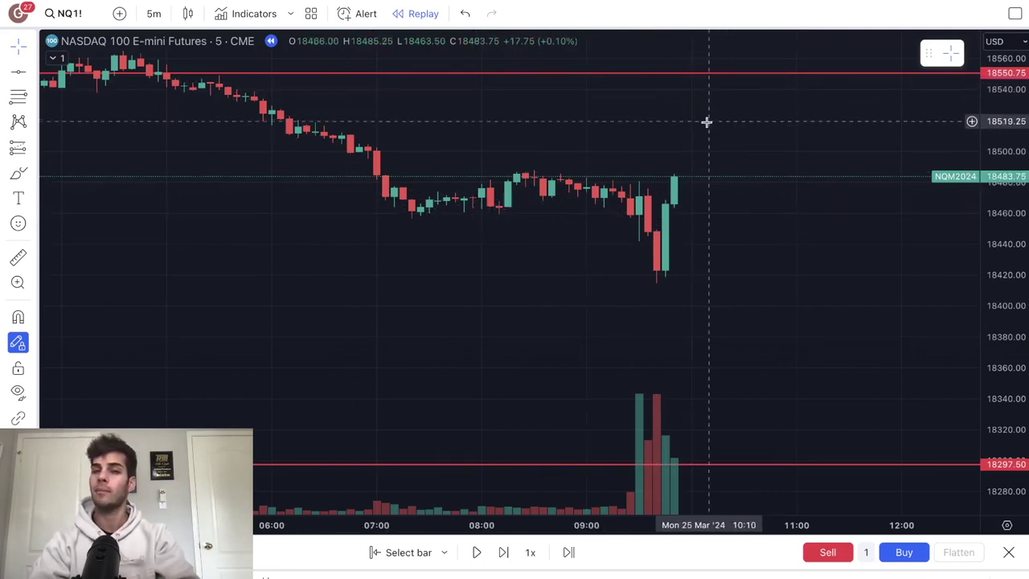
Advance the replay bar by bar to the 10:45 candle on 25 March 2024.
{"action": "left_click", "coordinate": [504, 552]}
{"action": "left_click", "coordinate": [504, 551]}
{"action": "left_click", "coordinate": [504, 551]}
{"action": "left_click", "coordinate": [504, 551]}
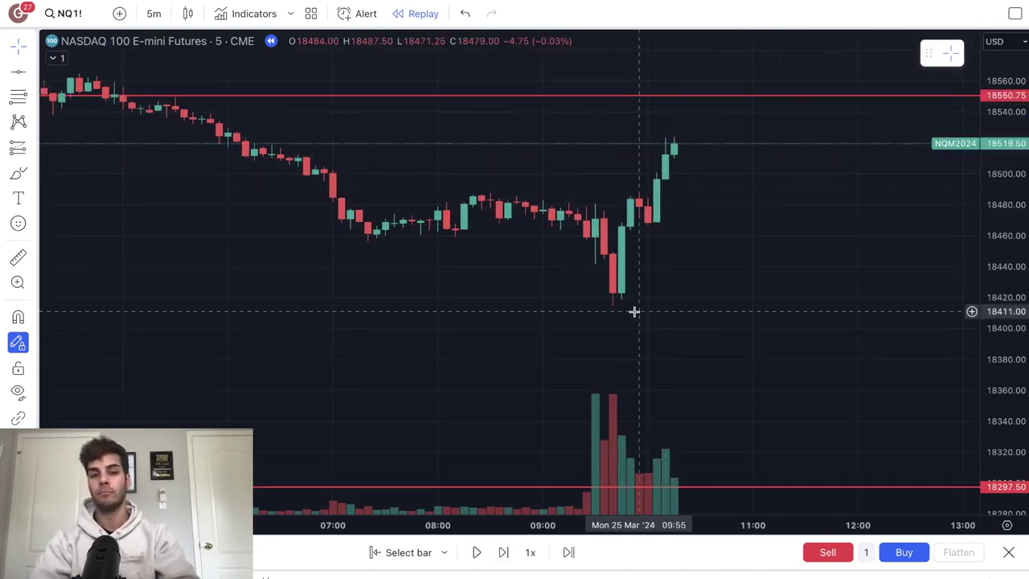
{"action": "left_click", "coordinate": [497, 558]}
{"action": "left_click", "coordinate": [496, 558]}
{"action": "left_click", "coordinate": [496, 558]}
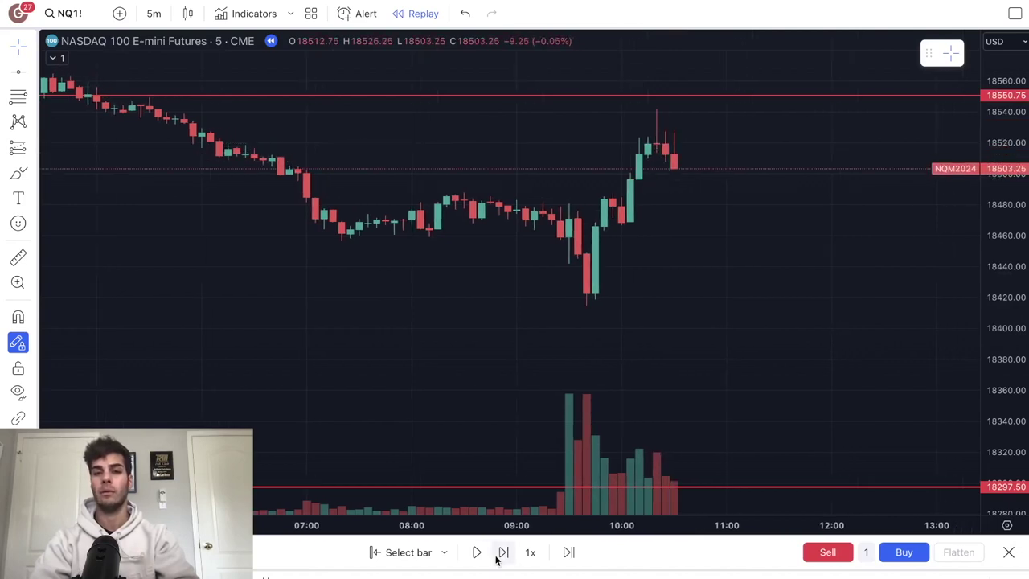
{"action": "left_click", "coordinate": [497, 558]}
{"action": "left_click", "coordinate": [497, 559]}
{"action": "left_click", "coordinate": [496, 559]}
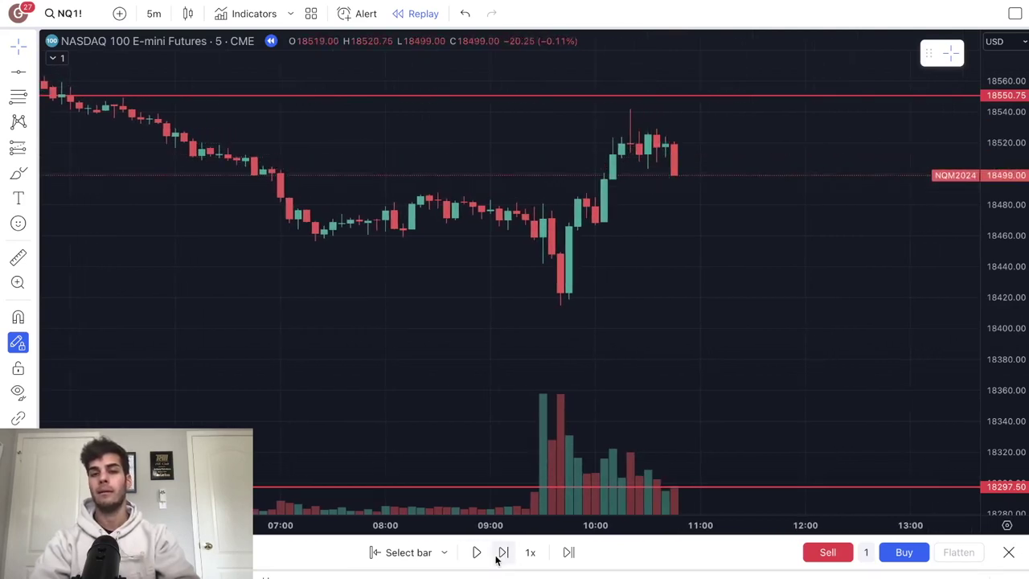
{"action": "left_click", "coordinate": [497, 558]}
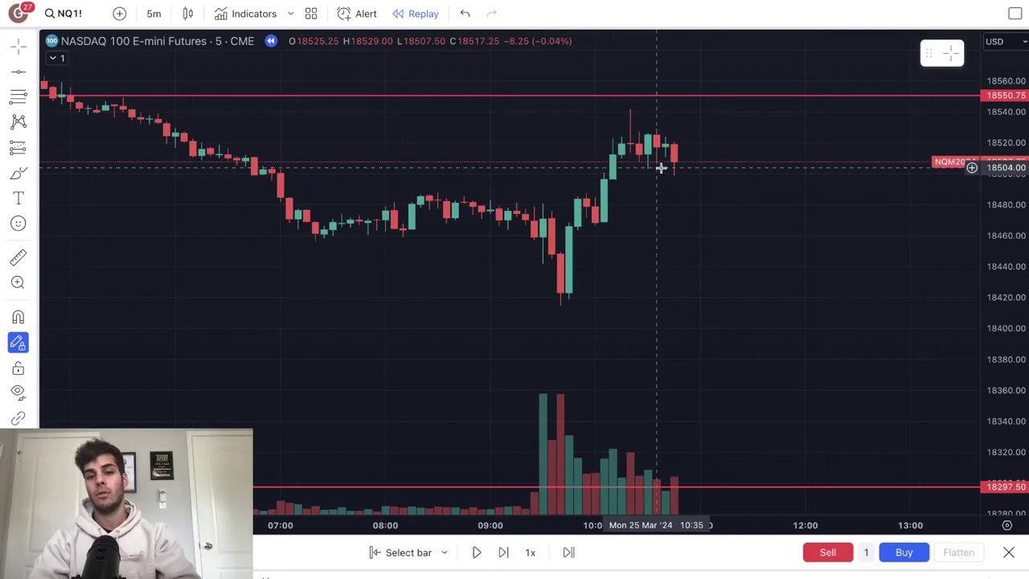
Place a short position at 10:50 with entry 18508.50, stop 18549.75 just under the red level, and target 18428.50.
{"action": "left_click_drag", "start_coordinate": [500, 168], "coordinate": [441, 217]}
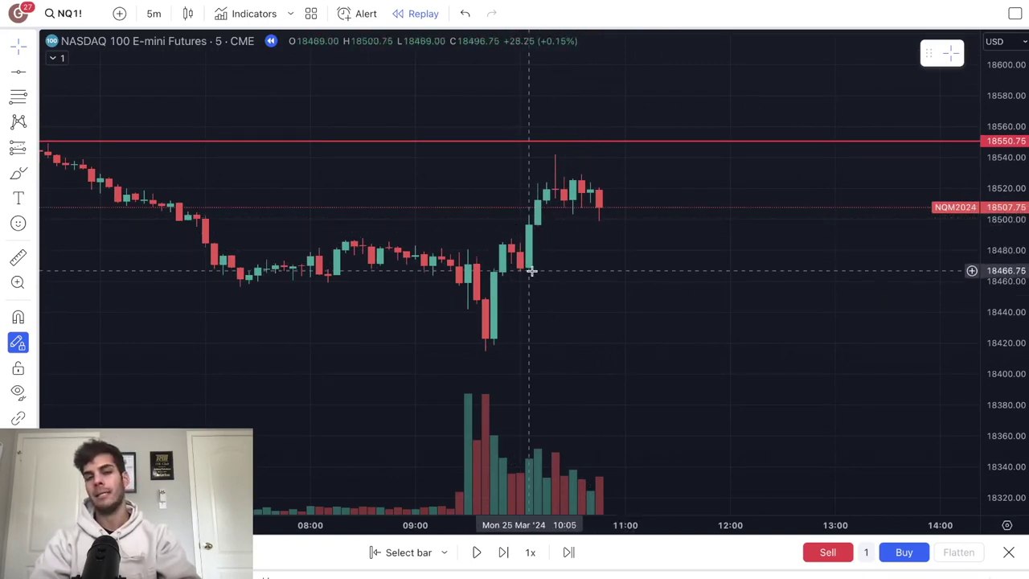
{"action": "left_click", "coordinate": [31, 151]}
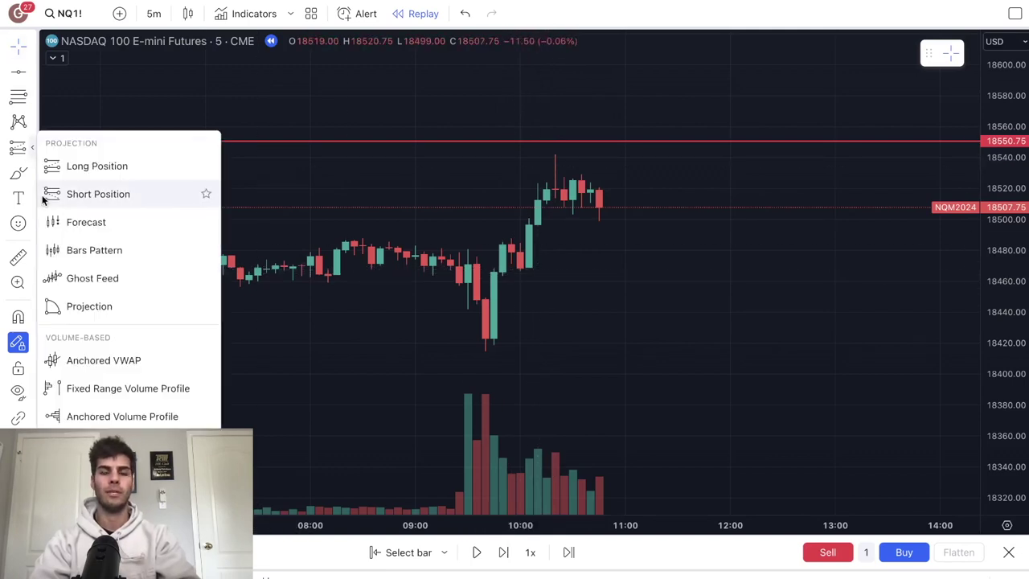
{"action": "left_click", "coordinate": [45, 195]}
{"action": "left_click", "coordinate": [608, 207]}
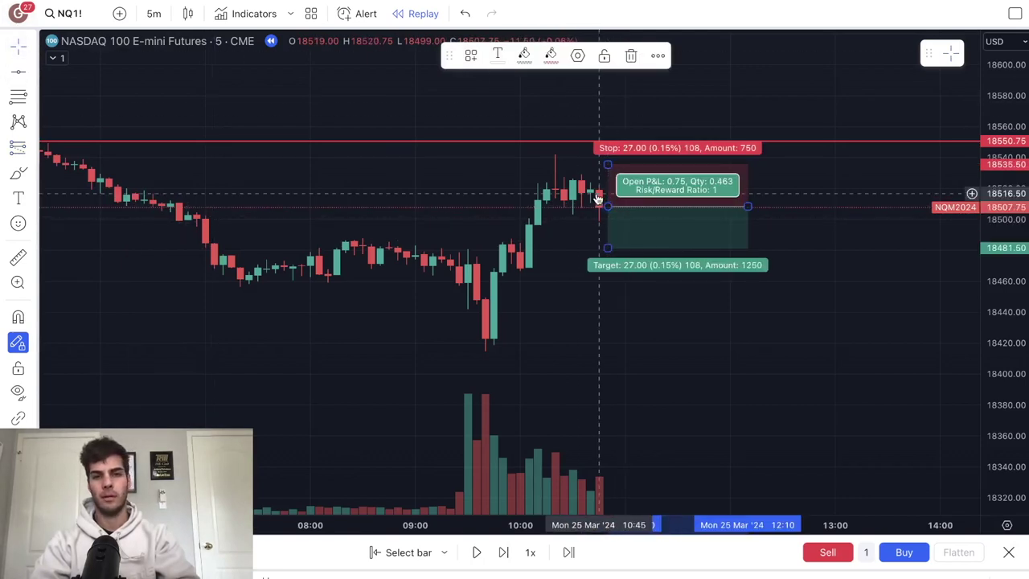
{"action": "left_click_drag", "start_coordinate": [609, 163], "coordinate": [608, 142]}
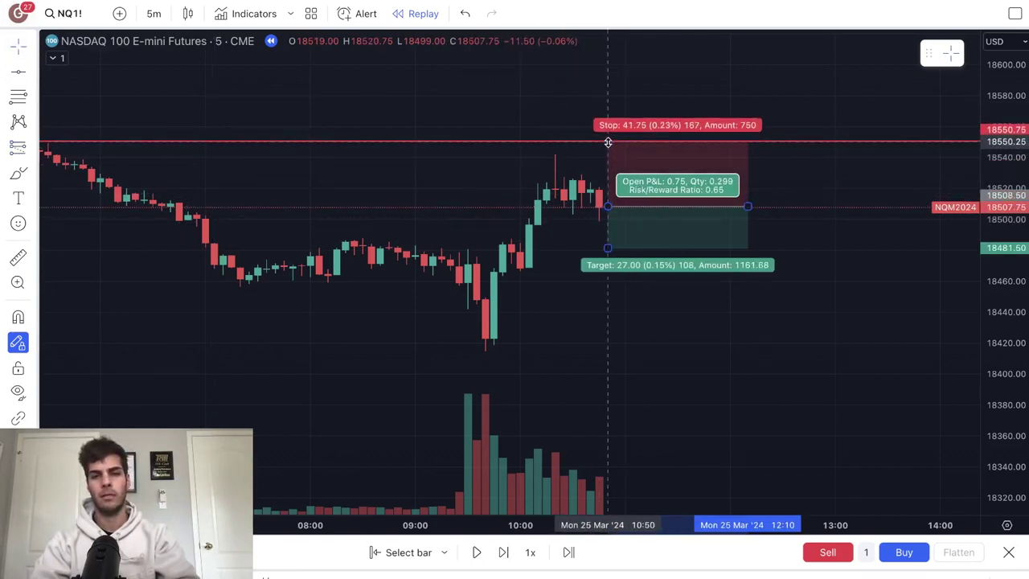
{"action": "left_click_drag", "start_coordinate": [608, 248], "coordinate": [612, 329]}
{"action": "left_click", "coordinate": [535, 455]}
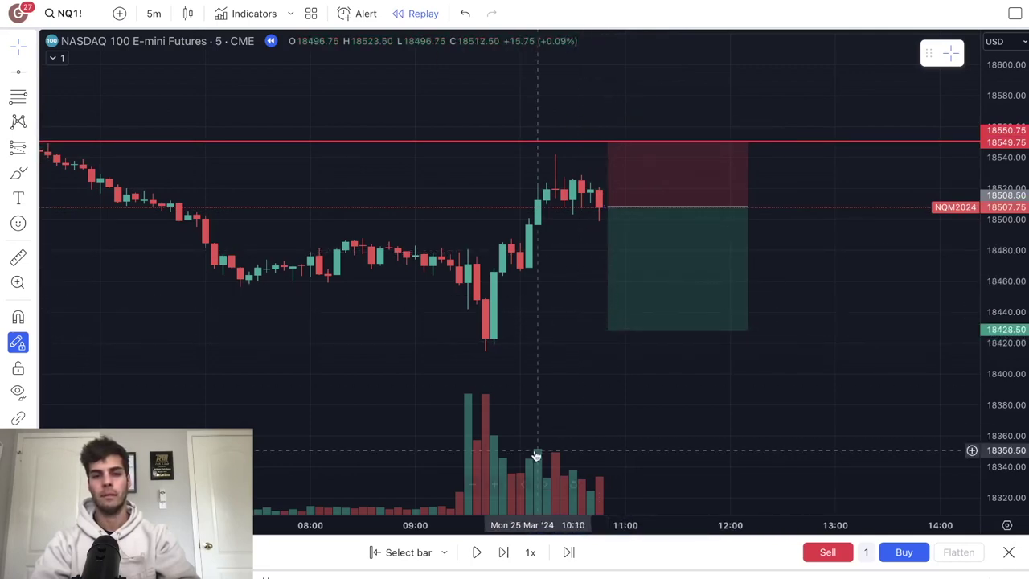
Advance the replay to the 12:05 candle to see how the short position plays out.
{"action": "left_click", "coordinate": [502, 552]}
{"action": "left_click", "coordinate": [502, 552]}
{"action": "left_click", "coordinate": [502, 552]}
{"action": "left_click", "coordinate": [502, 552]}
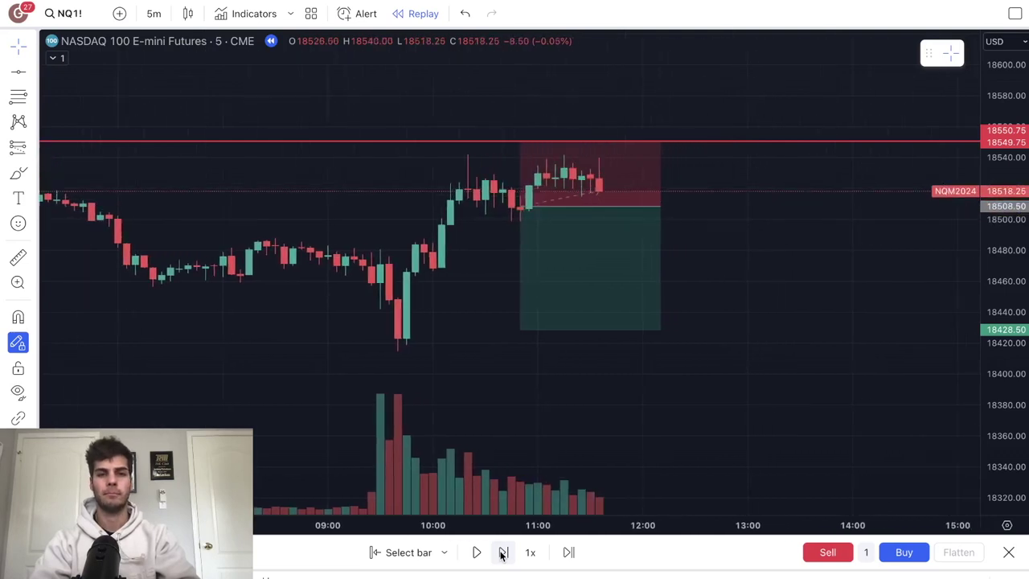
{"action": "left_click", "coordinate": [502, 552]}
{"action": "left_click", "coordinate": [503, 552]}
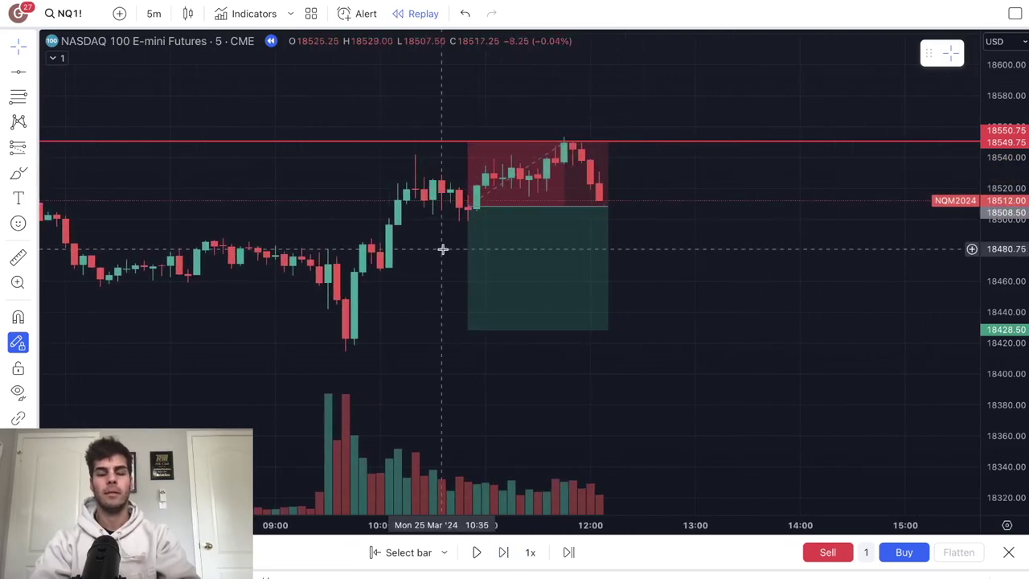
Lower the short position's stop to 18547.50.
{"action": "left_click", "coordinate": [470, 146]}
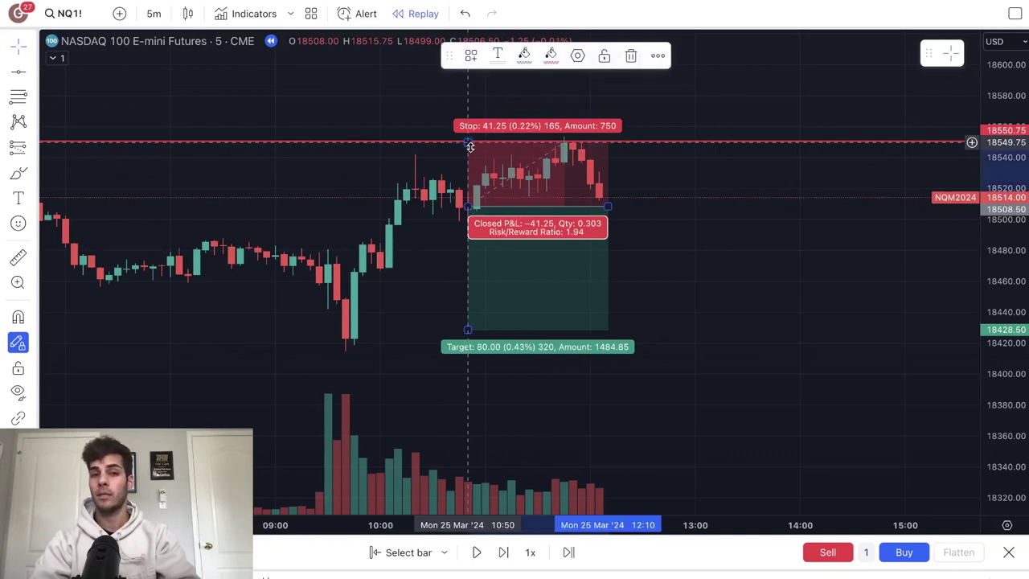
{"action": "left_click_drag", "start_coordinate": [474, 147], "coordinate": [473, 150]}
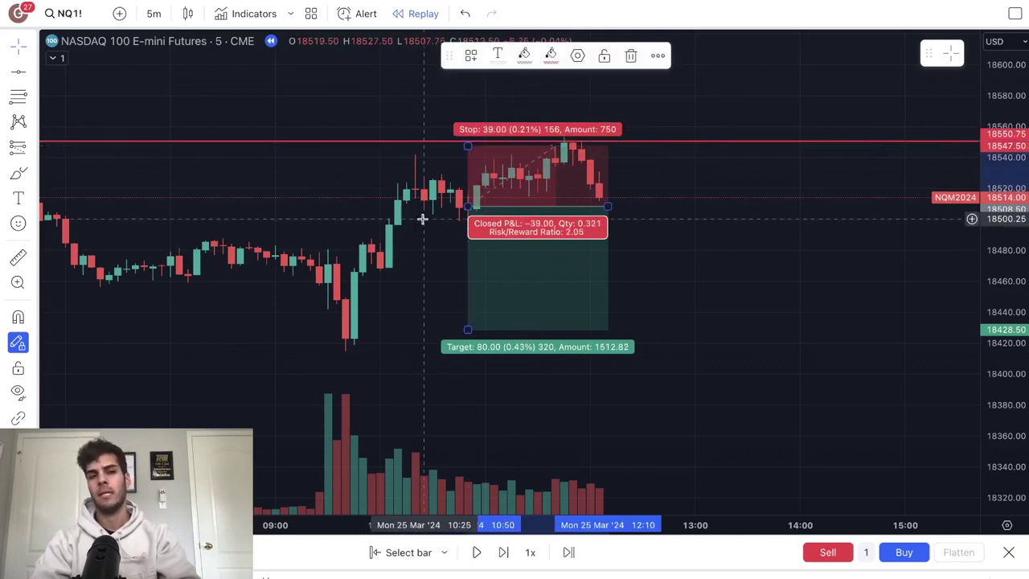
{"action": "left_click", "coordinate": [422, 219]}
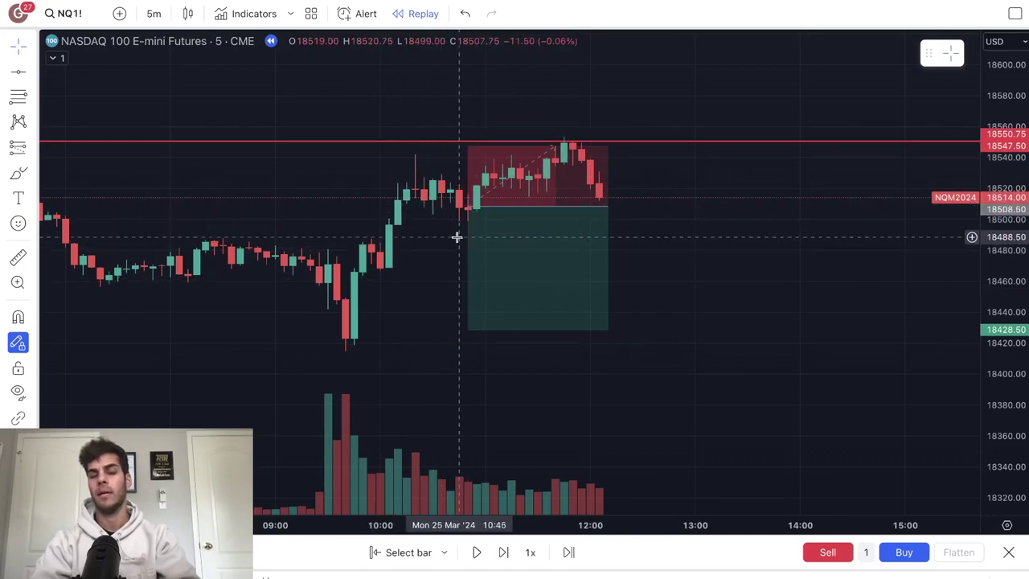
Examine how price reacted around the 18550.75 level from 22 March through the short position on 25 March.
{"action": "scroll", "coordinate": [456, 237], "scroll_direction": "left", "scroll_amount": 15}
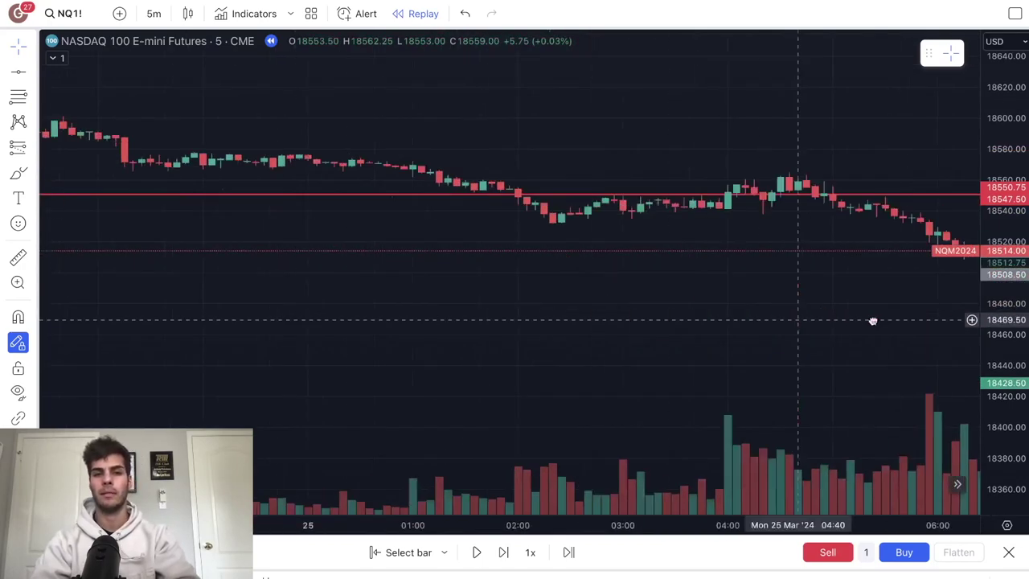
{"action": "scroll", "coordinate": [622, 338], "scroll_direction": "left", "scroll_amount": 10}
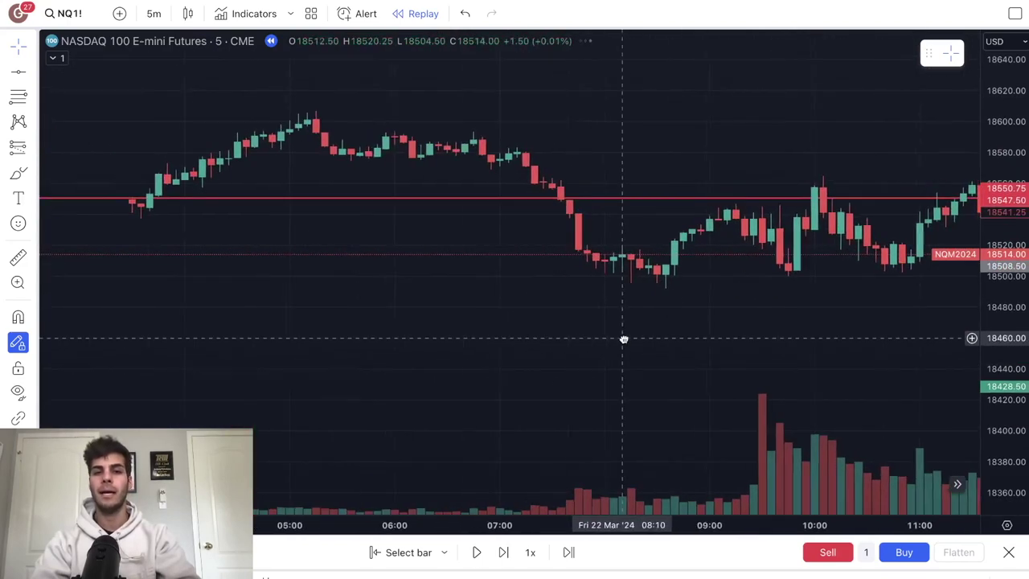
{"action": "scroll", "coordinate": [651, 323], "scroll_direction": "right", "scroll_amount": 8}
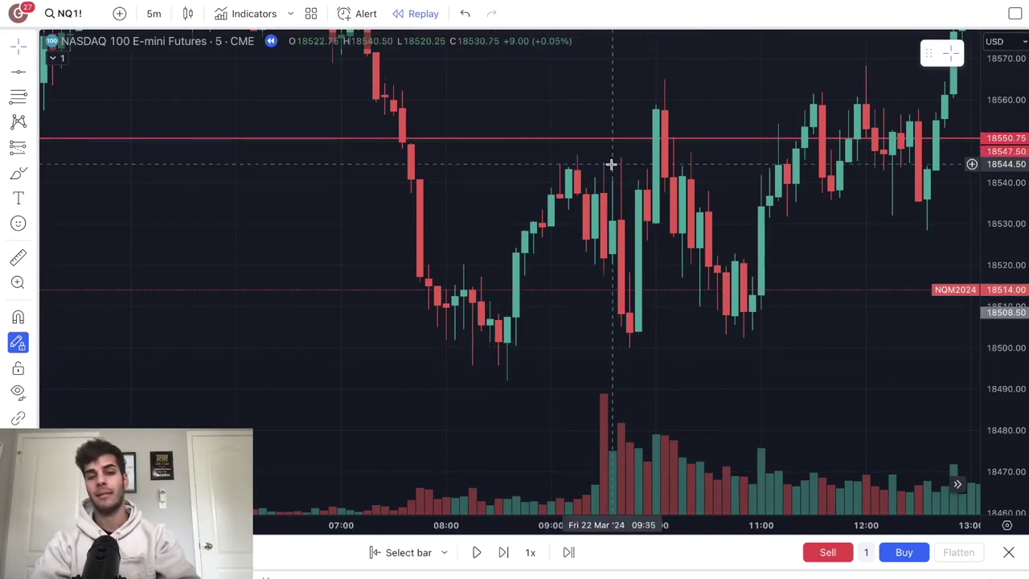
{"action": "scroll", "coordinate": [932, 394], "scroll_direction": "right", "scroll_amount": 10}
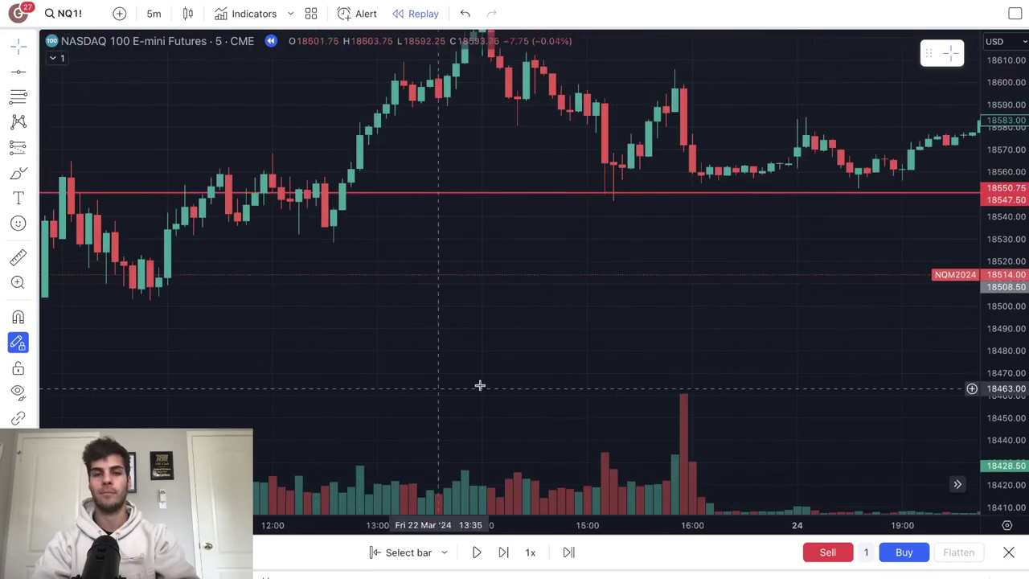
{"action": "scroll", "coordinate": [479, 385], "scroll_direction": "right", "scroll_amount": 15}
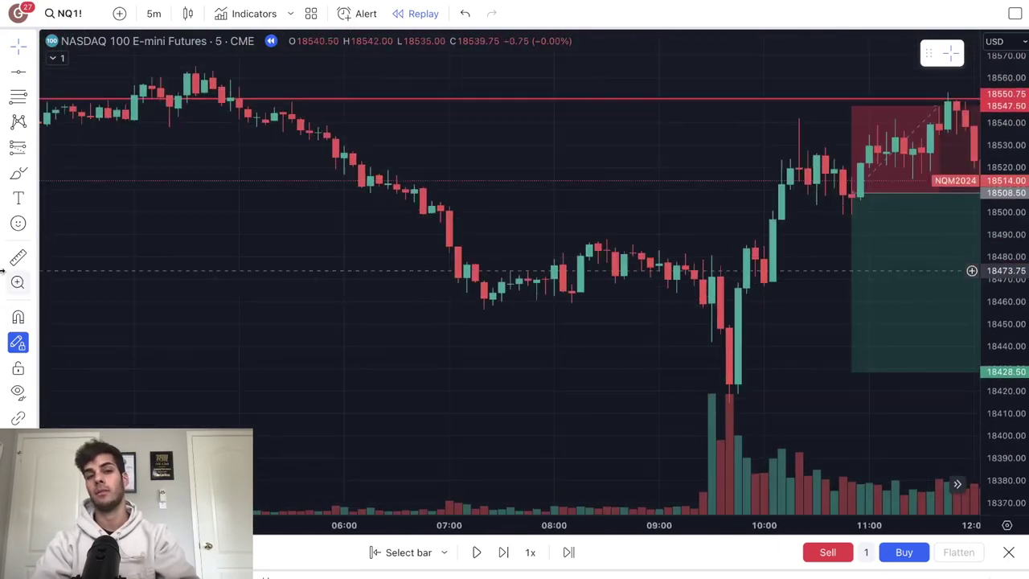
{"action": "scroll", "coordinate": [85, 335], "scroll_direction": "right", "scroll_amount": 15}
{"action": "scroll", "coordinate": [310, 265], "scroll_direction": "right", "scroll_amount": 2}
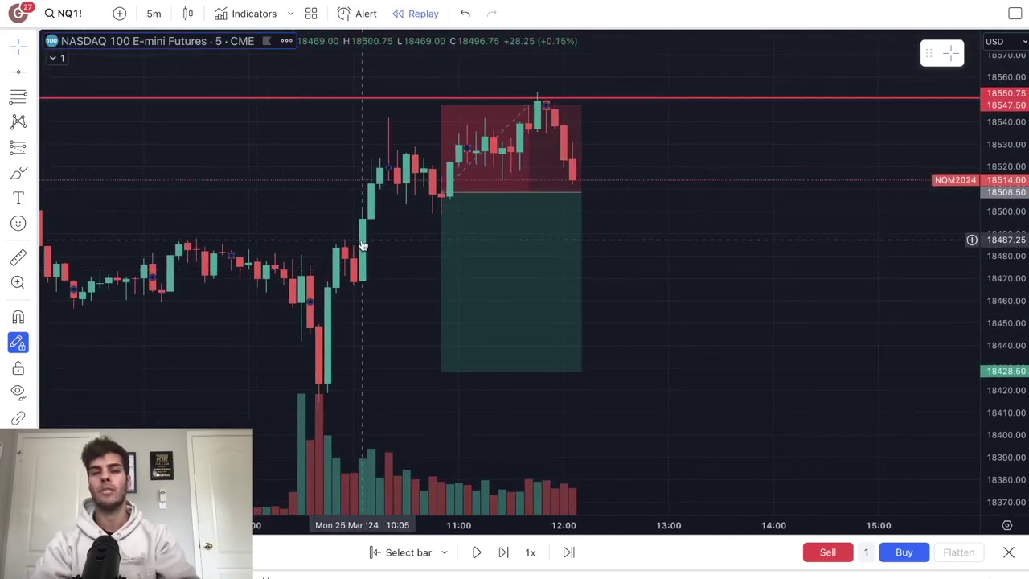
{"action": "left_click_drag", "start_coordinate": [363, 245], "coordinate": [450, 265]}
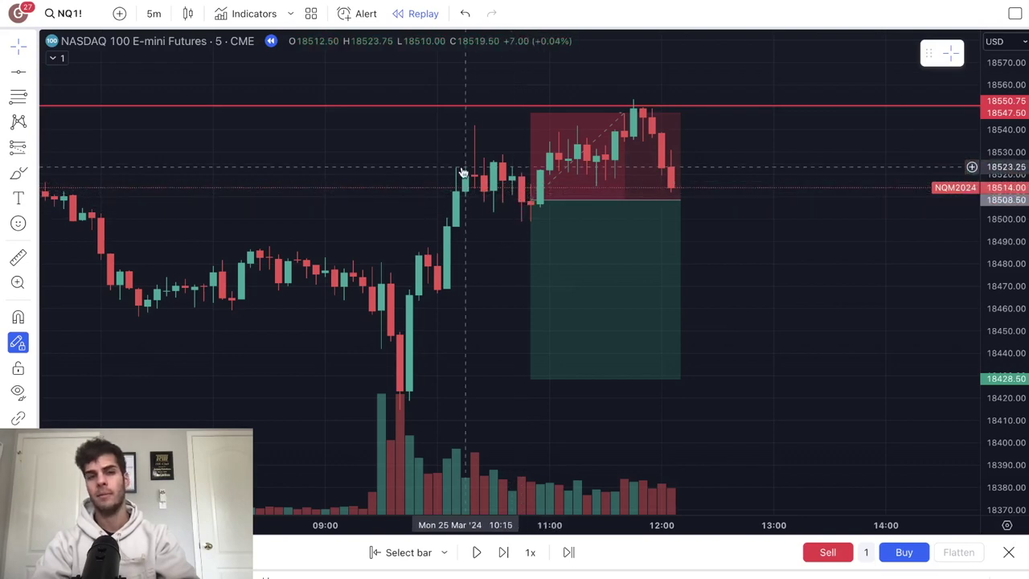
{"action": "left_click", "coordinate": [16, 201]}
{"action": "left_click", "coordinate": [470, 404]}
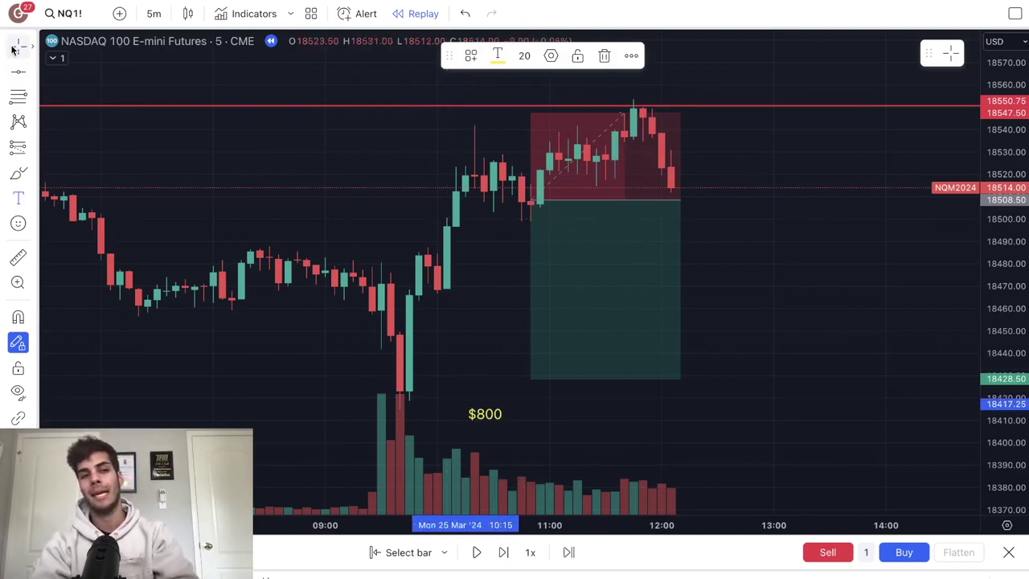
{"action": "scroll", "coordinate": [461, 323], "scroll_direction": "left", "scroll_amount": 1}
{"action": "key", "text": "BackSpace"}
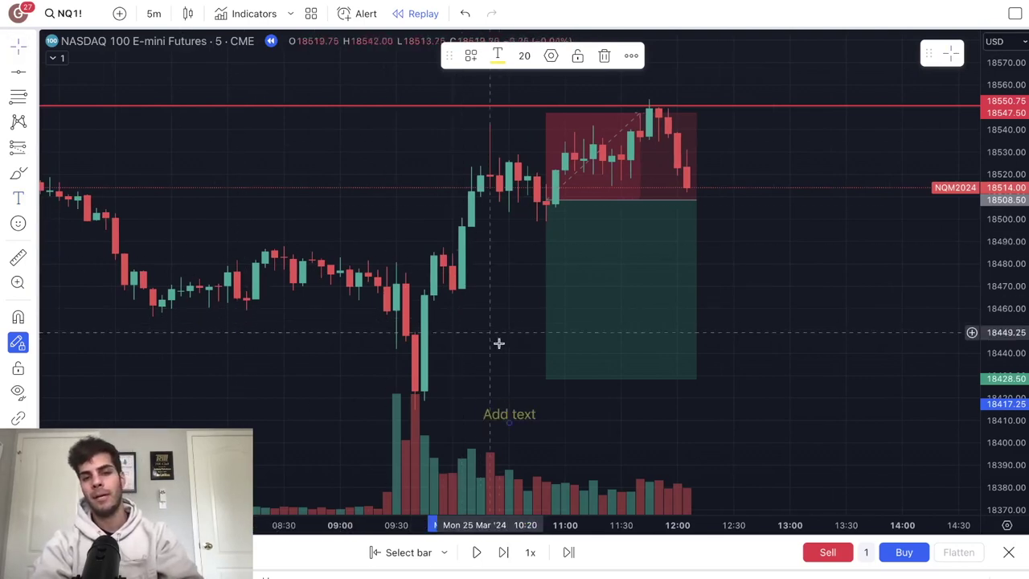
{"action": "key", "text": "Escape"}
{"action": "left_click", "coordinate": [572, 361]}
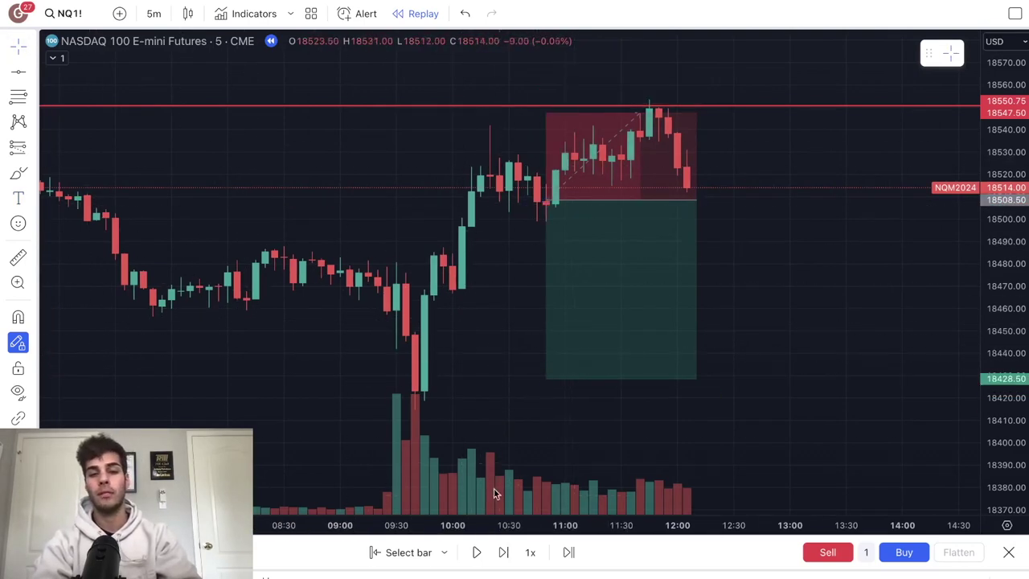
Advance the replay to the 14:05 candle on 25 March to follow price around the 18550.75 level.
{"action": "left_click", "coordinate": [505, 552]}
{"action": "left_click", "coordinate": [505, 552]}
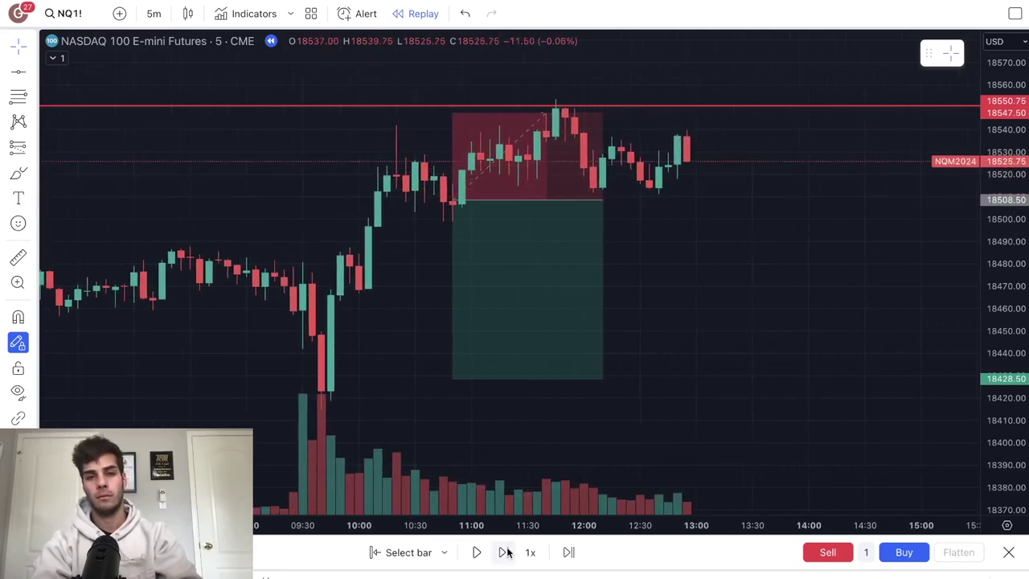
{"action": "left_click", "coordinate": [505, 552]}
{"action": "left_click", "coordinate": [504, 552]}
{"action": "left_click", "coordinate": [504, 552]}
Delete the 10:50 short position from the chart.
{"action": "left_click", "coordinate": [445, 340]}
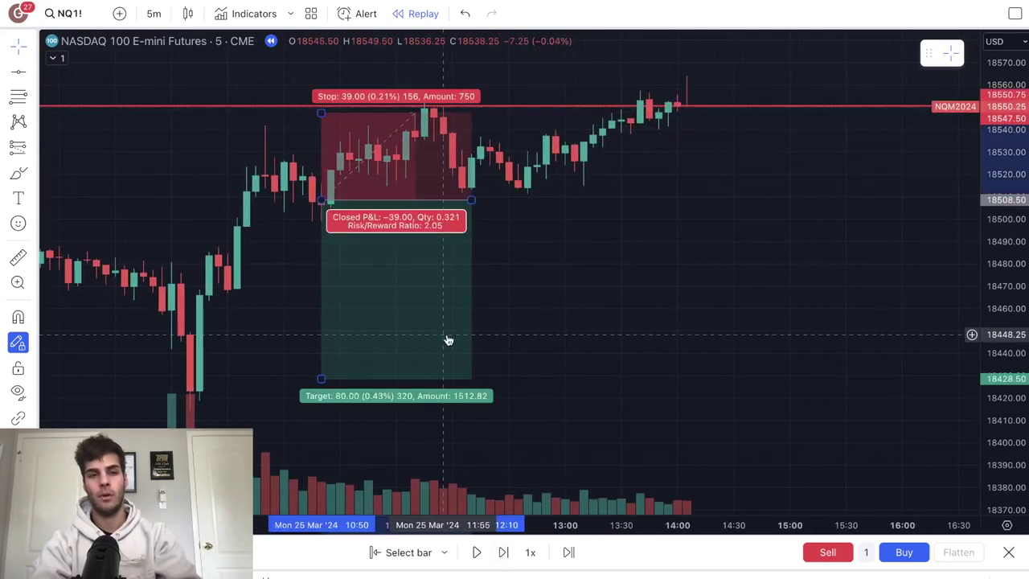
{"action": "key", "text": "Delete"}
{"action": "left_click_drag", "start_coordinate": [611, 245], "coordinate": [705, 202]}
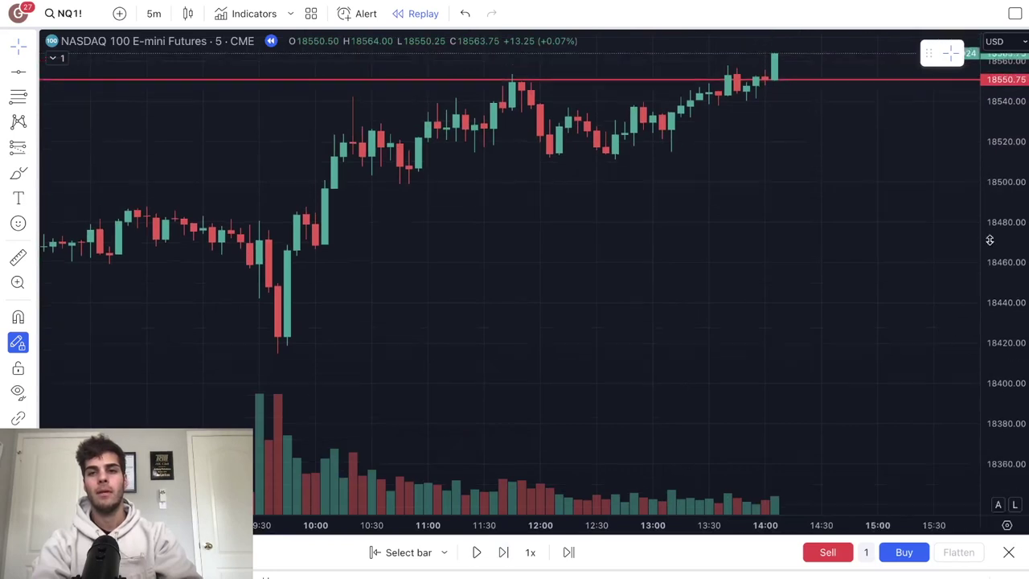
Set the chart interval to 1 hour and advance the replay to the 07:00 candle on 26 March.
{"action": "left_click", "coordinate": [153, 14]}
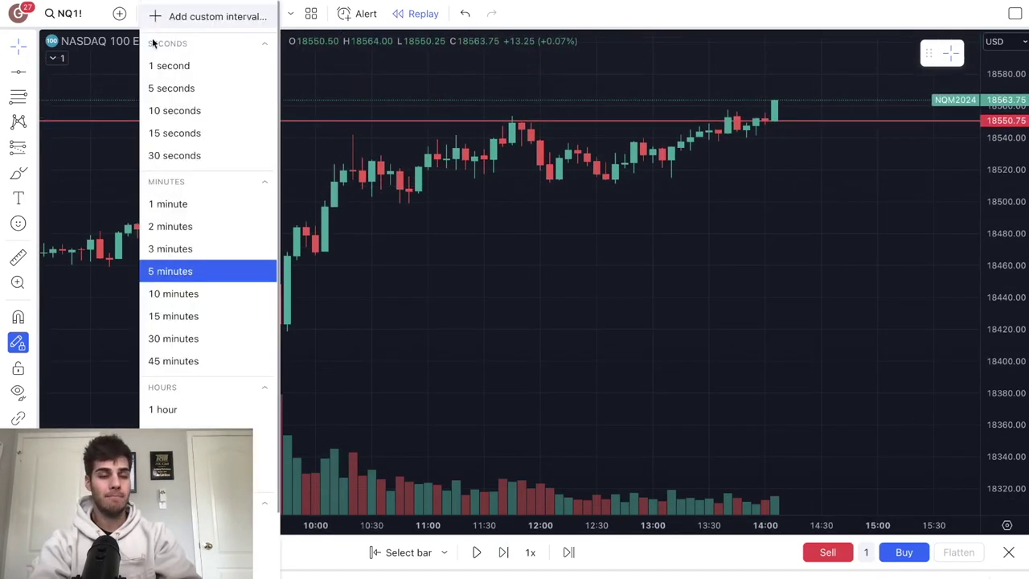
{"action": "left_click", "coordinate": [162, 409]}
{"action": "left_click", "coordinate": [503, 552]}
{"action": "left_click", "coordinate": [503, 552]}
{"action": "left_click", "coordinate": [503, 552]}
{"action": "left_click", "coordinate": [503, 552]}
{"action": "left_click", "coordinate": [503, 552]}
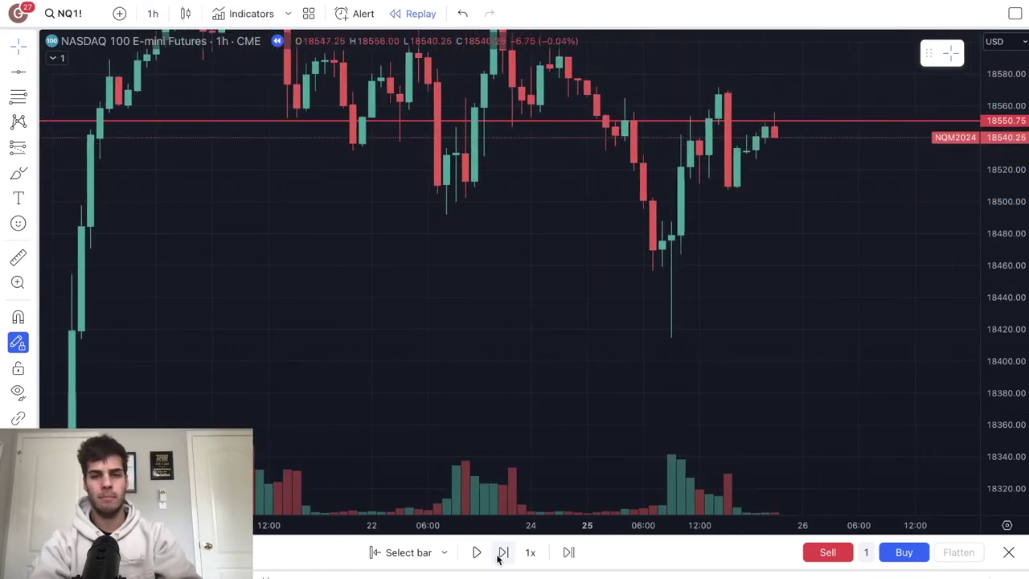
{"action": "left_click", "coordinate": [503, 552]}
{"action": "left_click", "coordinate": [503, 552]}
{"action": "left_click", "coordinate": [503, 552]}
{"action": "left_click", "coordinate": [503, 552]}
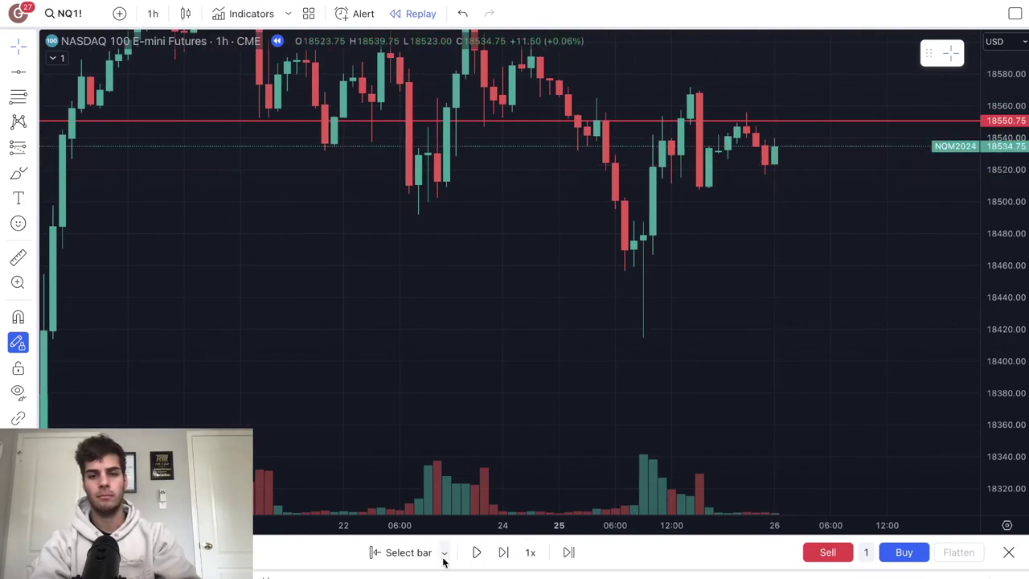
{"action": "left_click", "coordinate": [503, 552]}
{"action": "left_click", "coordinate": [503, 552]}
{"action": "left_click", "coordinate": [503, 552]}
{"action": "left_click", "coordinate": [503, 552]}
{"action": "key", "text": "shift+Right"}
{"action": "key", "text": "shift+Right"}
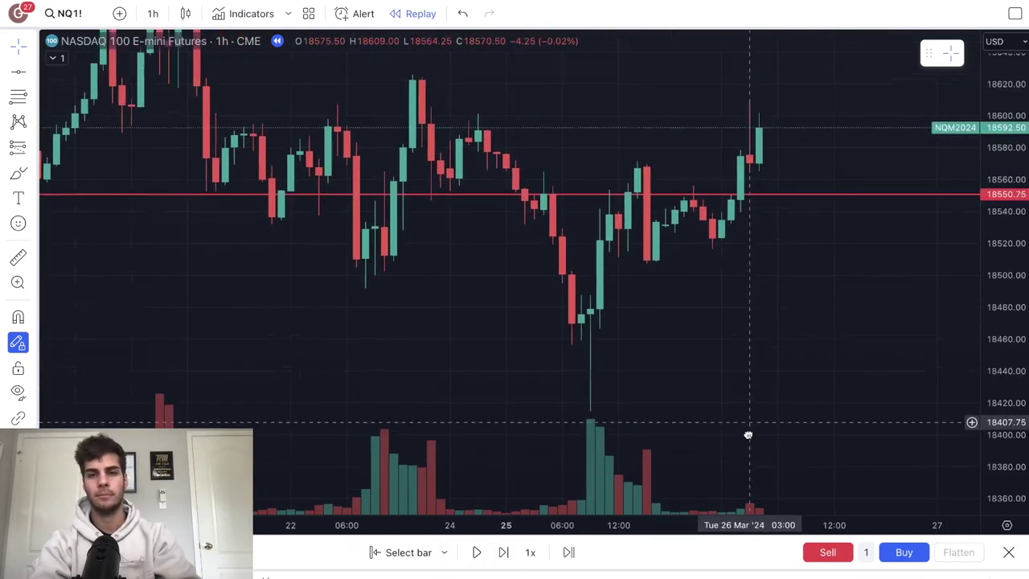
{"action": "left_click", "coordinate": [503, 552]}
{"action": "left_click", "coordinate": [503, 552]}
{"action": "left_click", "coordinate": [503, 552]}
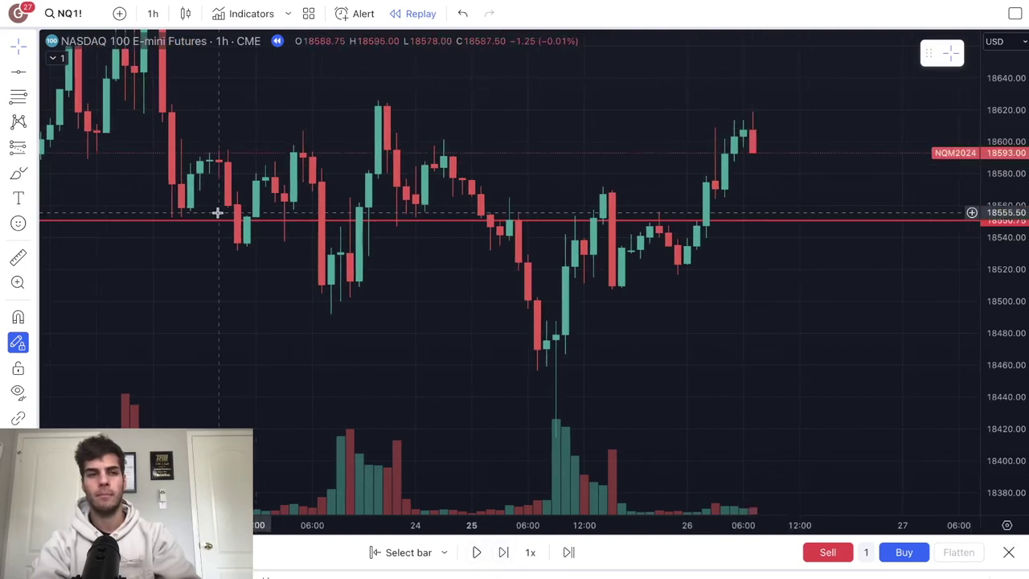
Set the chart interval to 5 minutes and check the Tuesday 26 March news on the Forex Factory calendar.
{"action": "left_click", "coordinate": [152, 14]}
{"action": "left_click", "coordinate": [166, 270]}
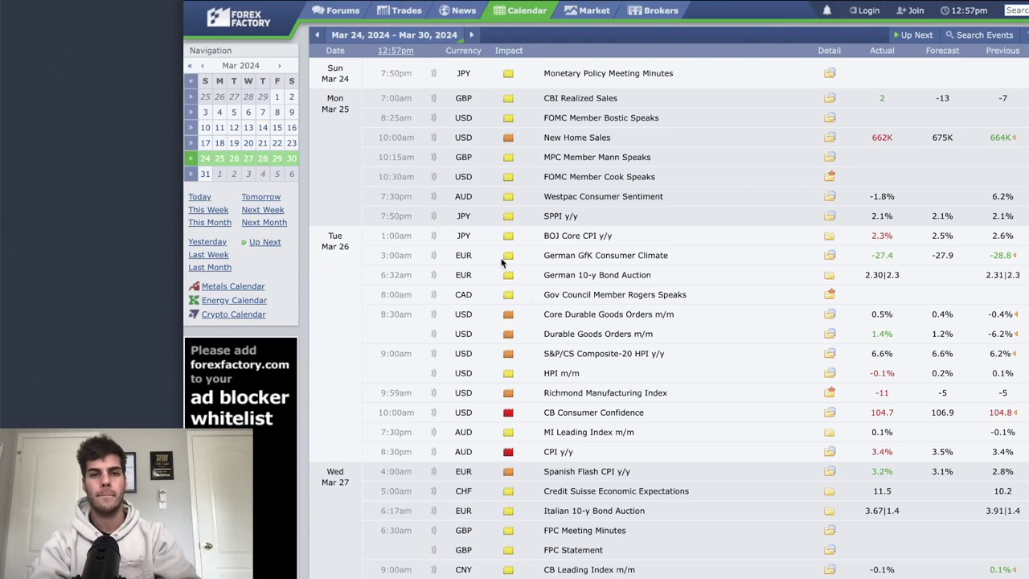
{"action": "scroll", "coordinate": [543, 307], "scroll_direction": "down", "scroll_amount": 1}
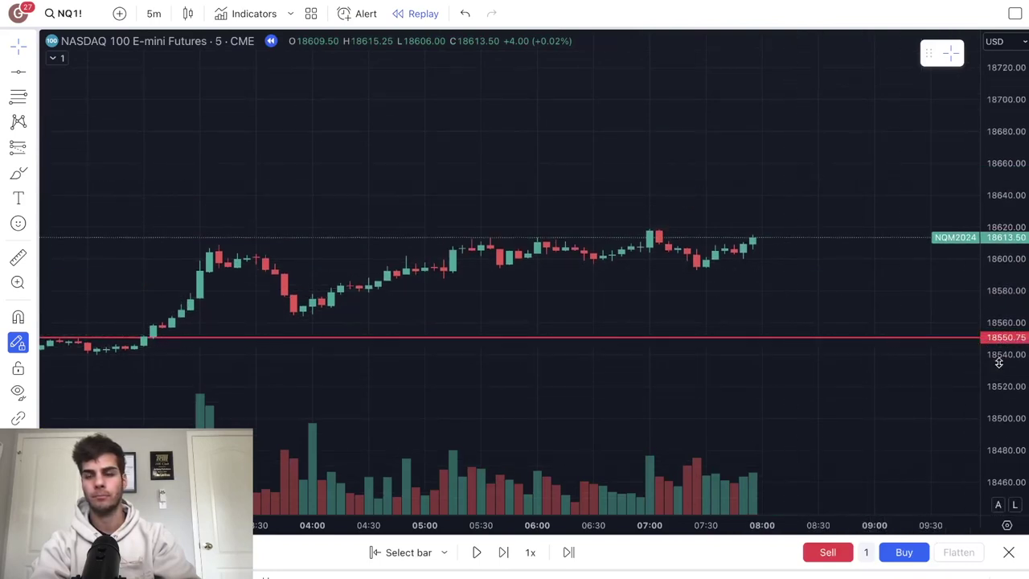
Advance the replay to the 09:45 candle on 26 March to follow price towards the 18550.75 level.
{"action": "left_click", "coordinate": [499, 546]}
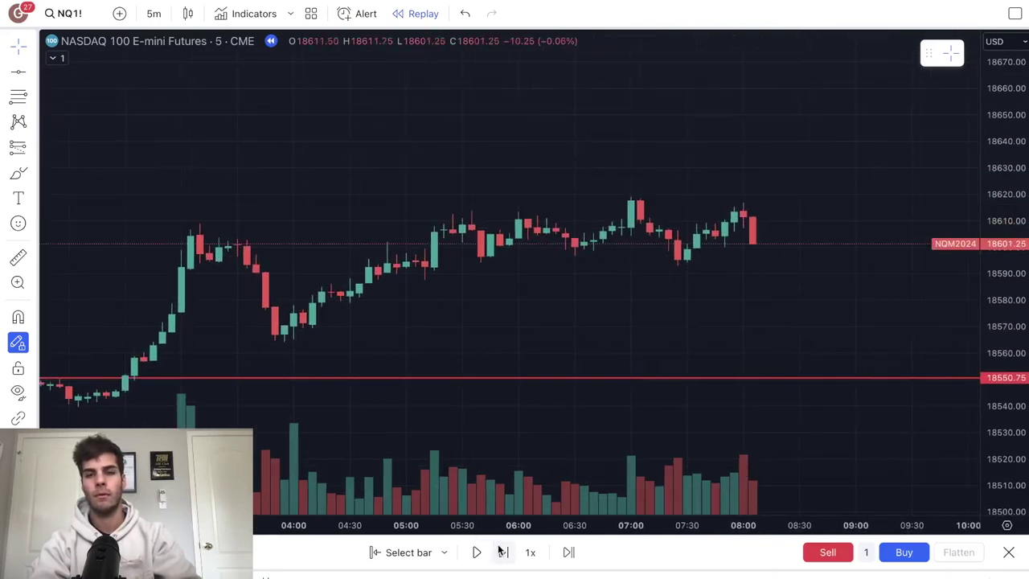
{"action": "left_click", "coordinate": [498, 547]}
{"action": "left_click", "coordinate": [499, 547]}
{"action": "left_click", "coordinate": [498, 546]}
{"action": "left_click", "coordinate": [501, 551]}
{"action": "left_click", "coordinate": [501, 551]}
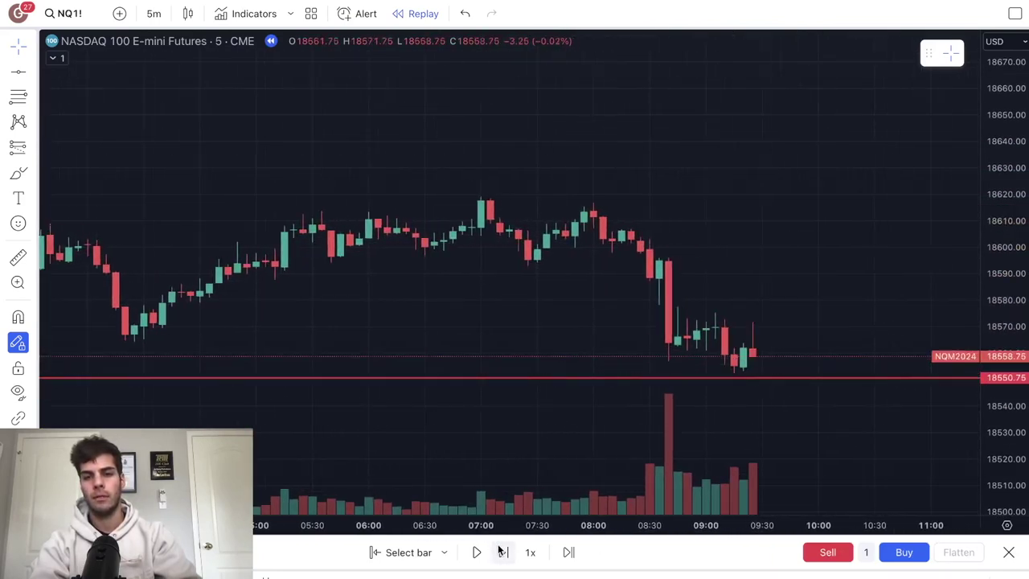
{"action": "left_click", "coordinate": [501, 551]}
{"action": "left_click", "coordinate": [501, 551]}
{"action": "left_click", "coordinate": [500, 552]}
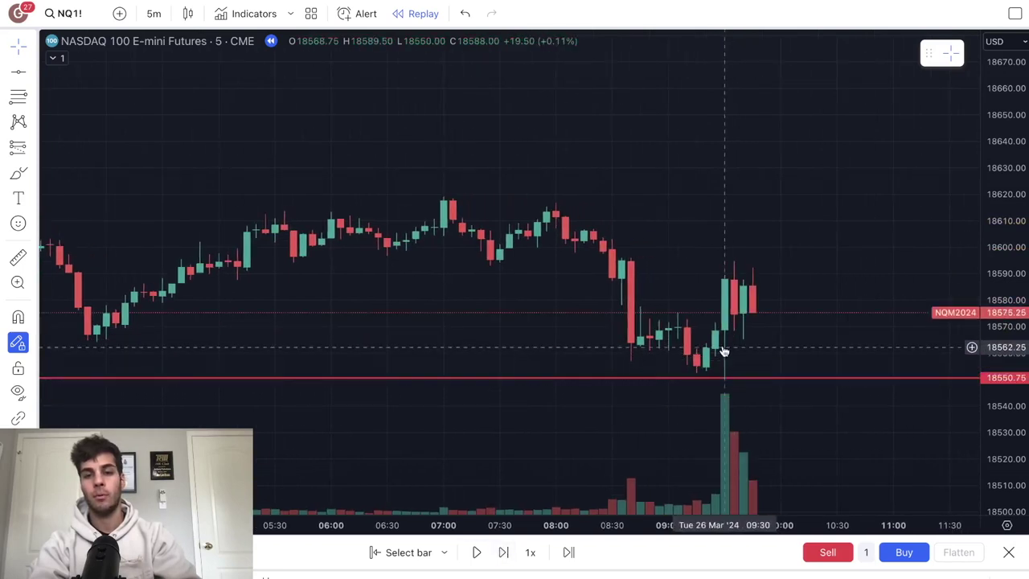
Advance the replay candle by candle to 10:00 on 26 March, watching the bounce off the red level.
{"action": "left_click_drag", "start_coordinate": [701, 321], "coordinate": [660, 305]}
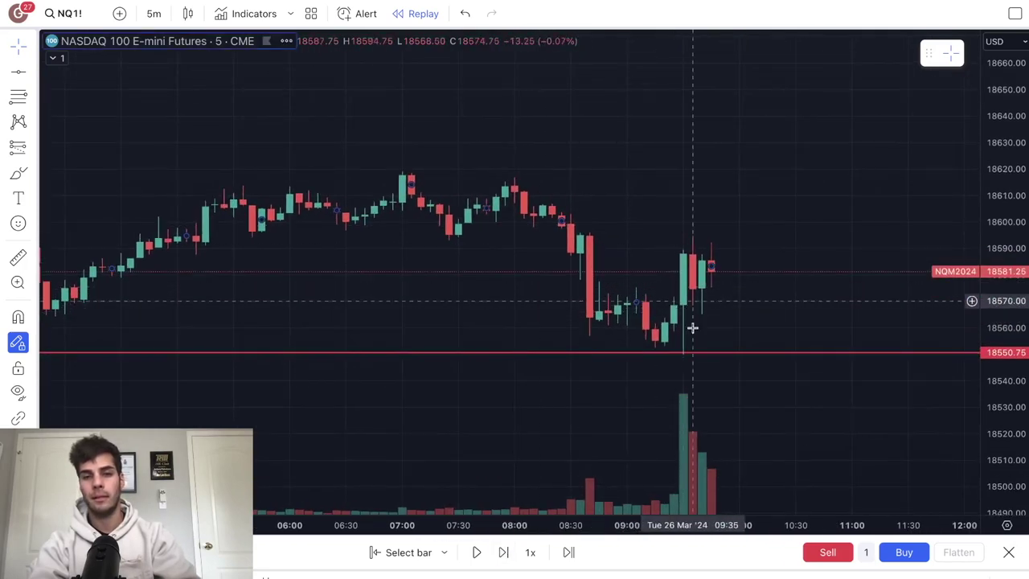
{"action": "left_click", "coordinate": [504, 553]}
{"action": "left_click", "coordinate": [503, 553]}
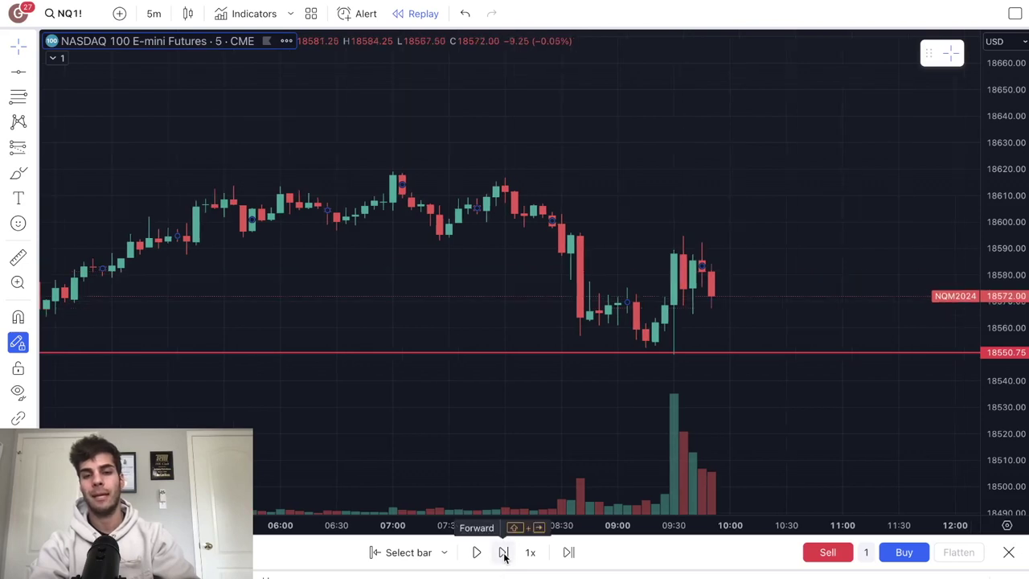
{"action": "left_click", "coordinate": [504, 553]}
{"action": "left_click", "coordinate": [504, 553]}
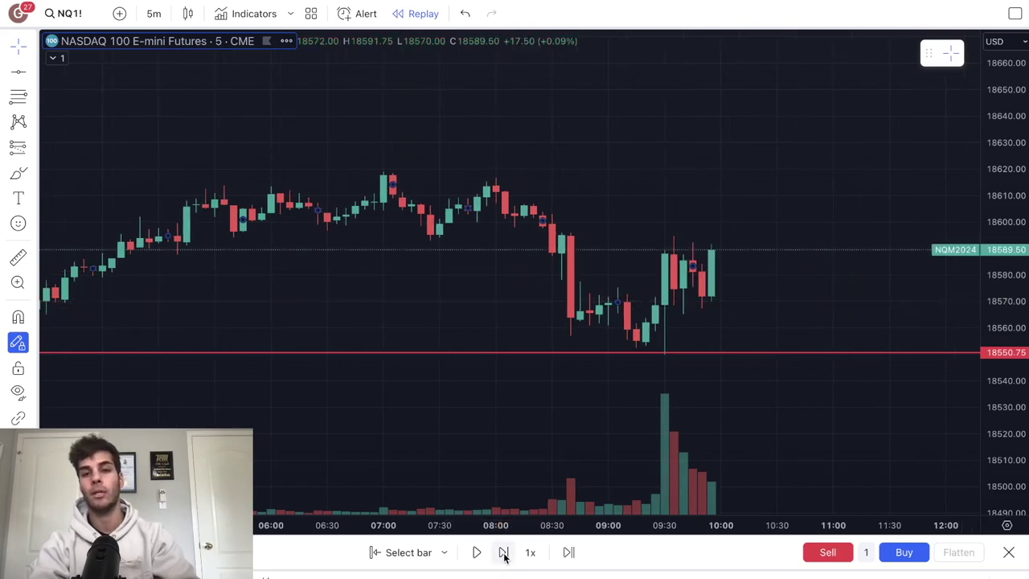
{"action": "left_click", "coordinate": [29, 151]}
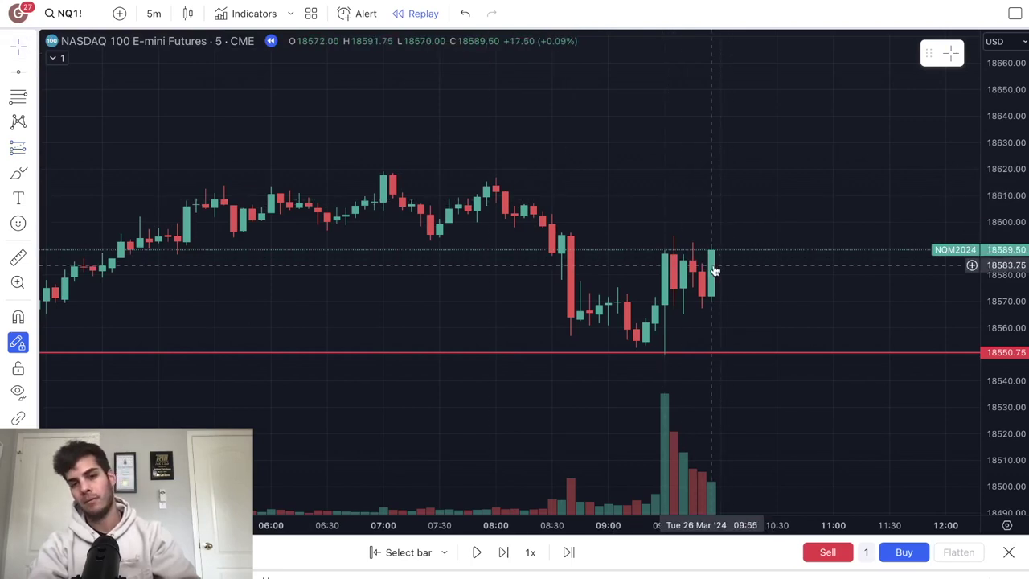
{"action": "left_click", "coordinate": [503, 552]}
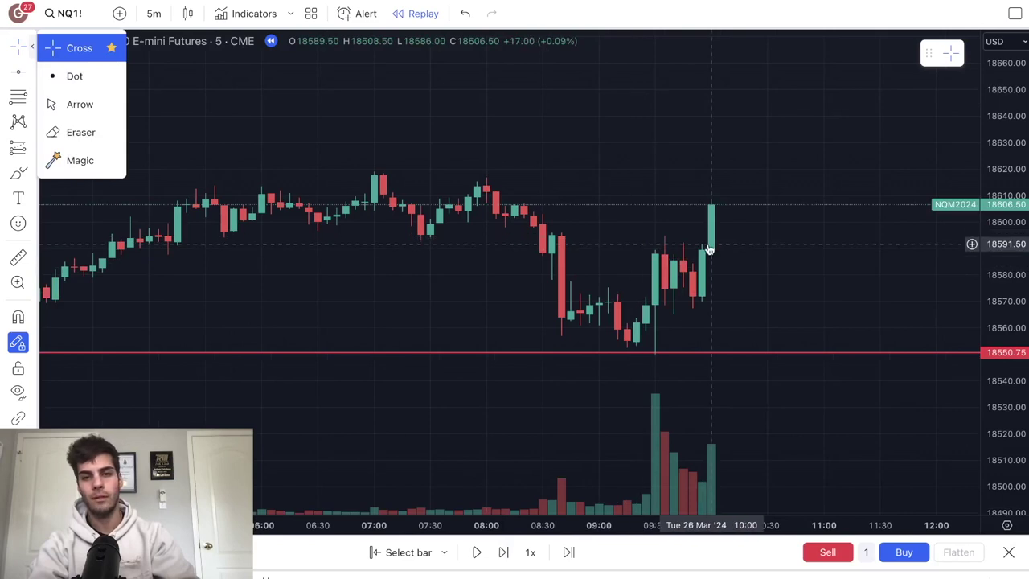
Review the morning's price action on 26 March and advance the replay to the 10:15 candle.
{"action": "left_click_drag", "start_coordinate": [736, 237], "coordinate": [592, 234]}
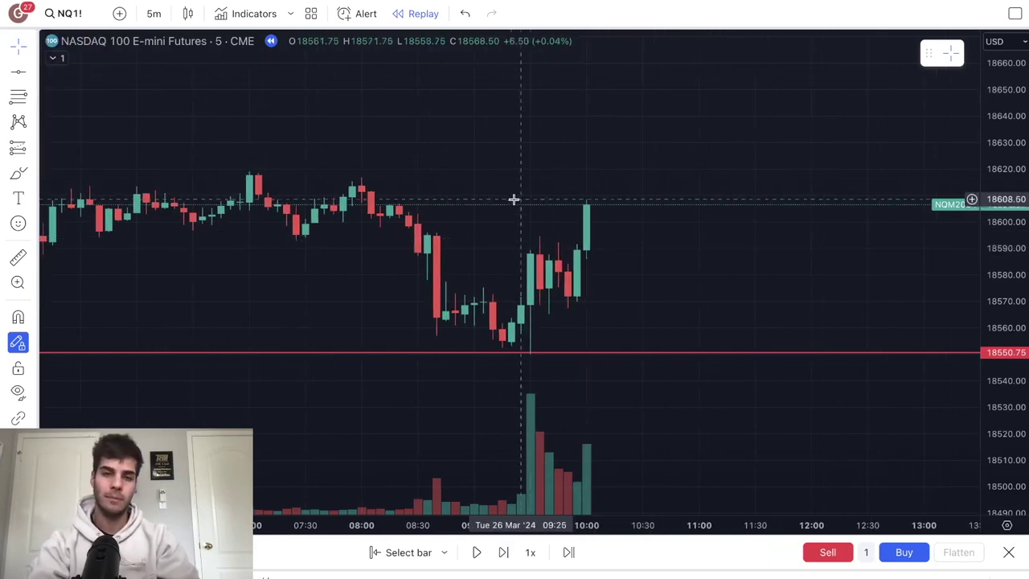
{"action": "left_click_drag", "start_coordinate": [512, 200], "coordinate": [586, 243]}
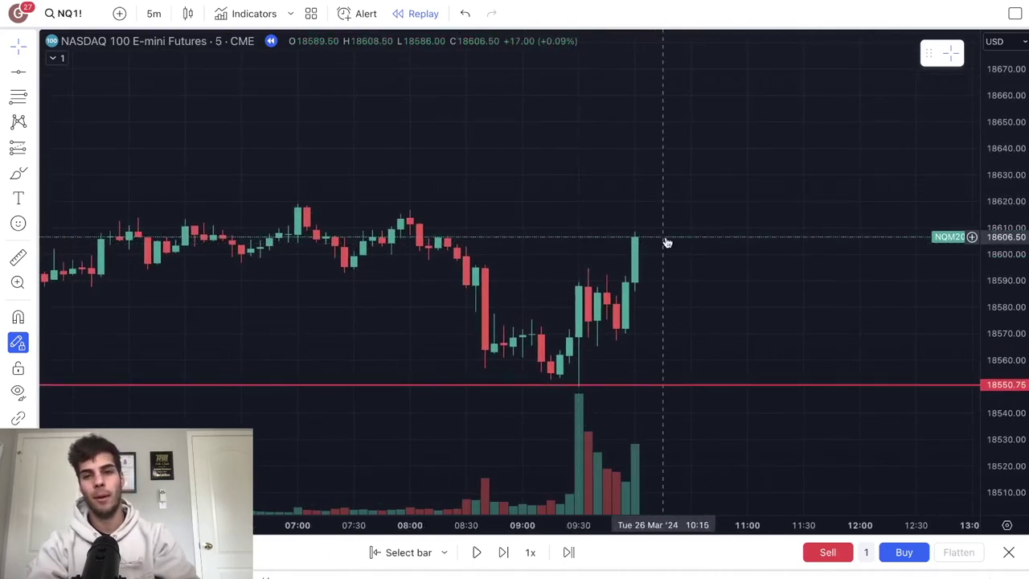
{"action": "left_click_drag", "start_coordinate": [592, 230], "coordinate": [312, 239]}
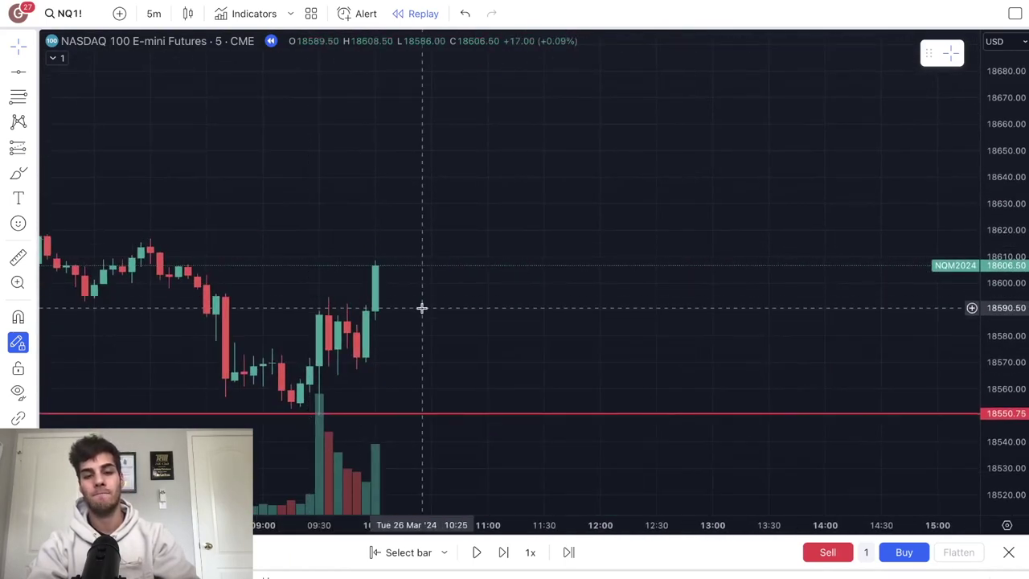
{"action": "left_click_drag", "start_coordinate": [430, 302], "coordinate": [530, 232]}
{"action": "left_click_drag", "start_coordinate": [464, 255], "coordinate": [499, 259]}
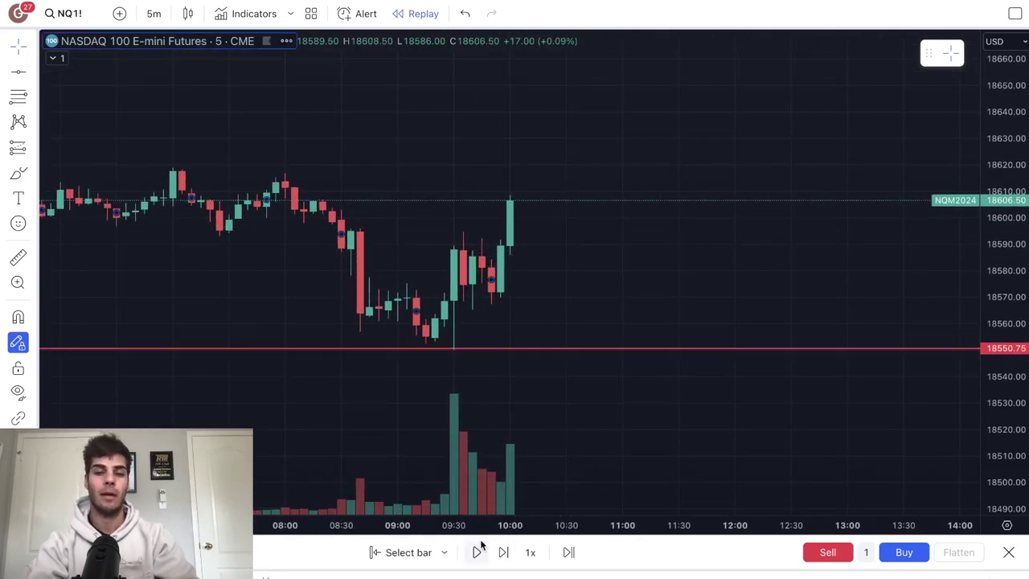
{"action": "left_click", "coordinate": [504, 558]}
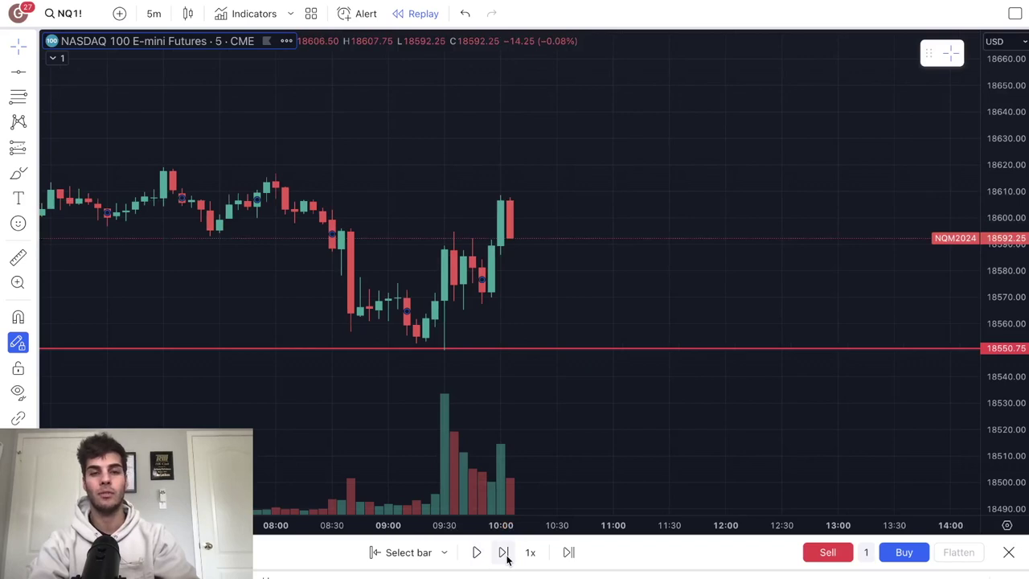
{"action": "left_click", "coordinate": [505, 556]}
{"action": "left_click", "coordinate": [504, 556]}
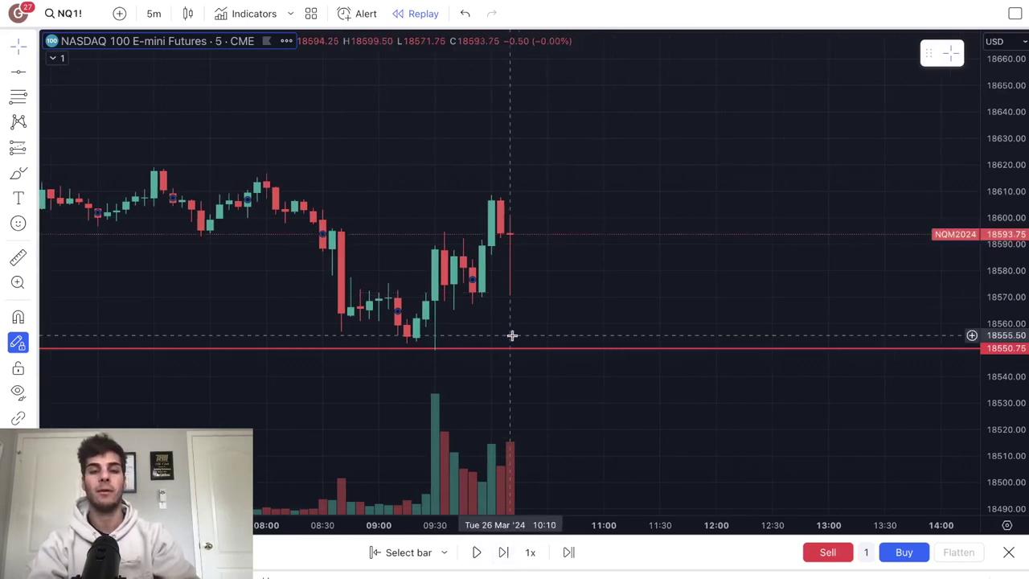
{"action": "left_click", "coordinate": [503, 556]}
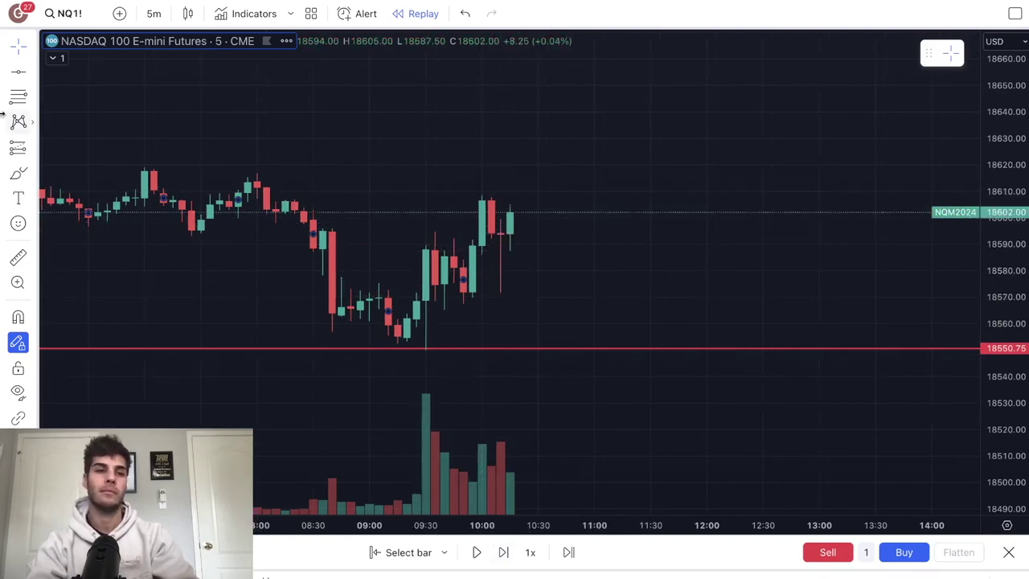
Place a long position at 10:20 with entry 18602.25, stop 18562.00 and target 18642.50.
{"action": "left_click", "coordinate": [34, 150]}
{"action": "left_click", "coordinate": [96, 165]}
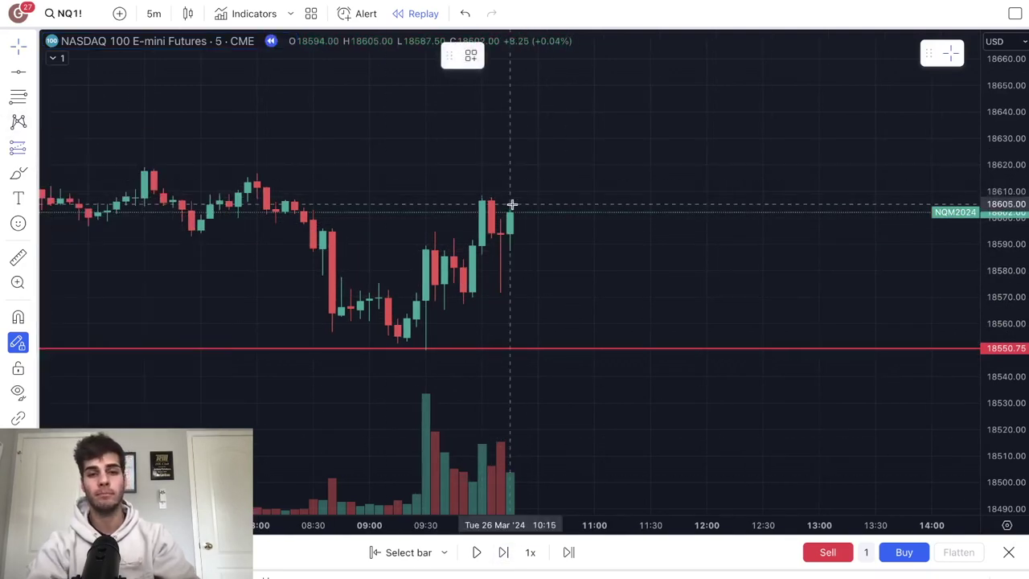
{"action": "left_click", "coordinate": [511, 211]}
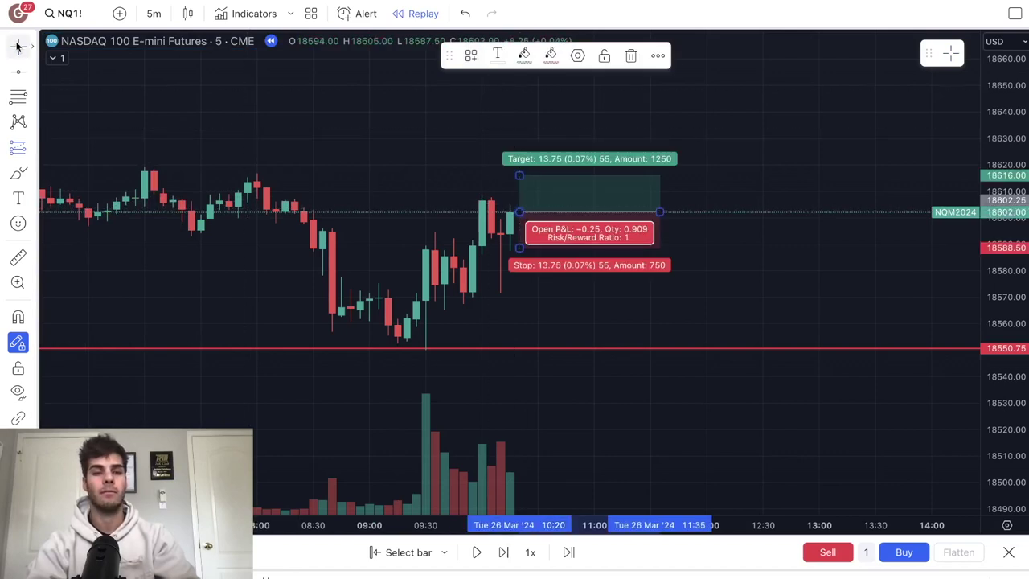
{"action": "left_click_drag", "start_coordinate": [519, 248], "coordinate": [524, 318]}
{"action": "left_click_drag", "start_coordinate": [505, 161], "coordinate": [503, 105]}
{"action": "left_click", "coordinate": [489, 113]}
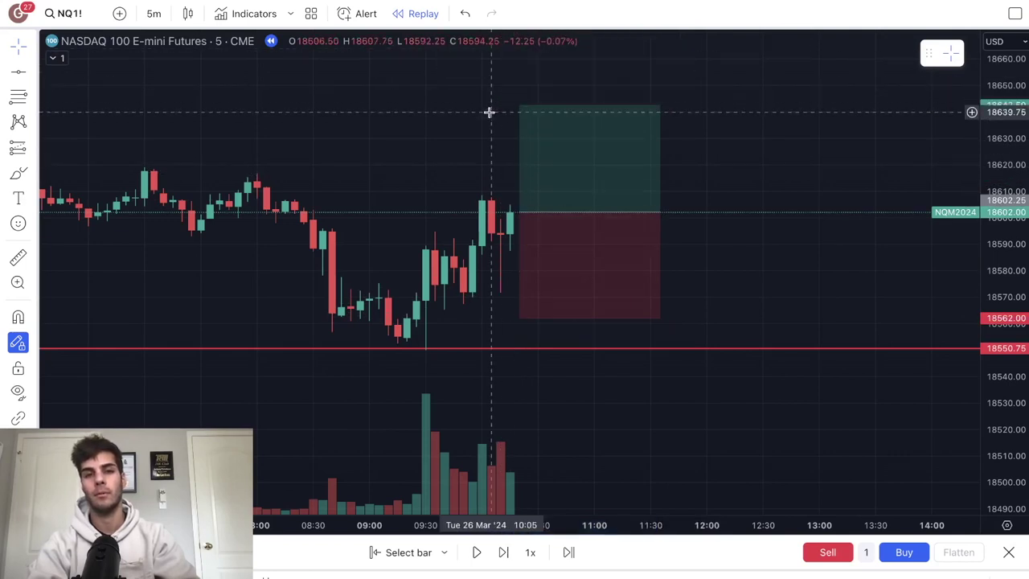
Advance the replay to the 10:25 candle to check the long position's outcome, and delete the position.
{"action": "left_click", "coordinate": [500, 554]}
{"action": "left_click", "coordinate": [500, 555]}
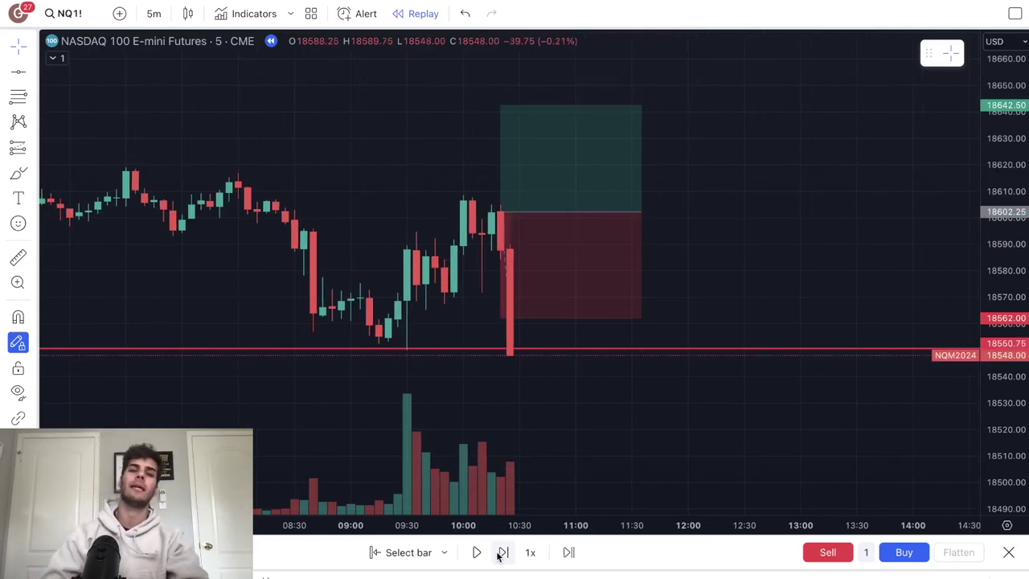
{"action": "left_click", "coordinate": [498, 317]}
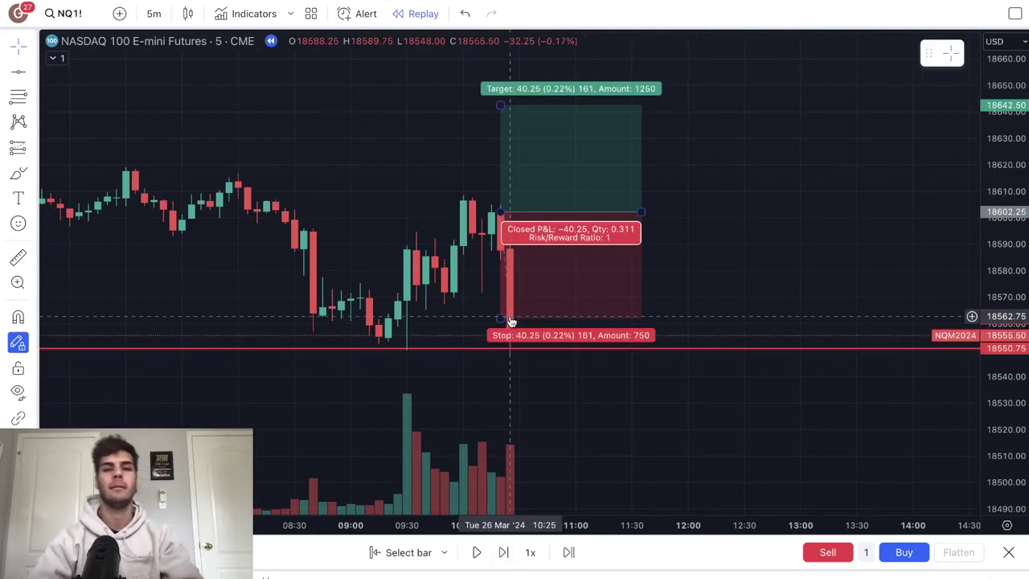
{"action": "left_click", "coordinate": [569, 256]}
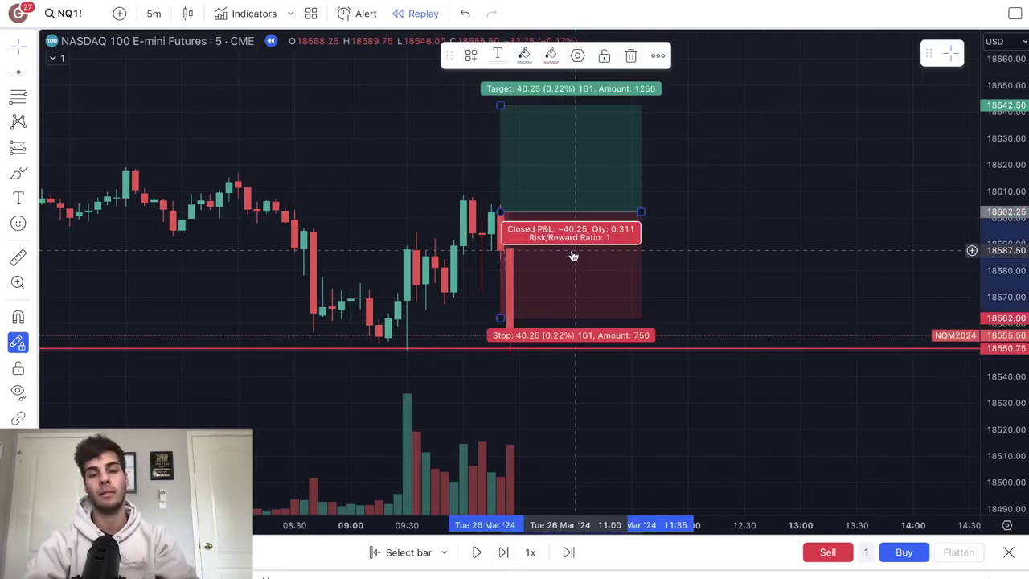
{"action": "key", "text": "Delete"}
Advance the replay to the 11:30 candle on 26 March to see how price behaves around the red level.
{"action": "left_click", "coordinate": [500, 554]}
{"action": "left_click", "coordinate": [502, 553]}
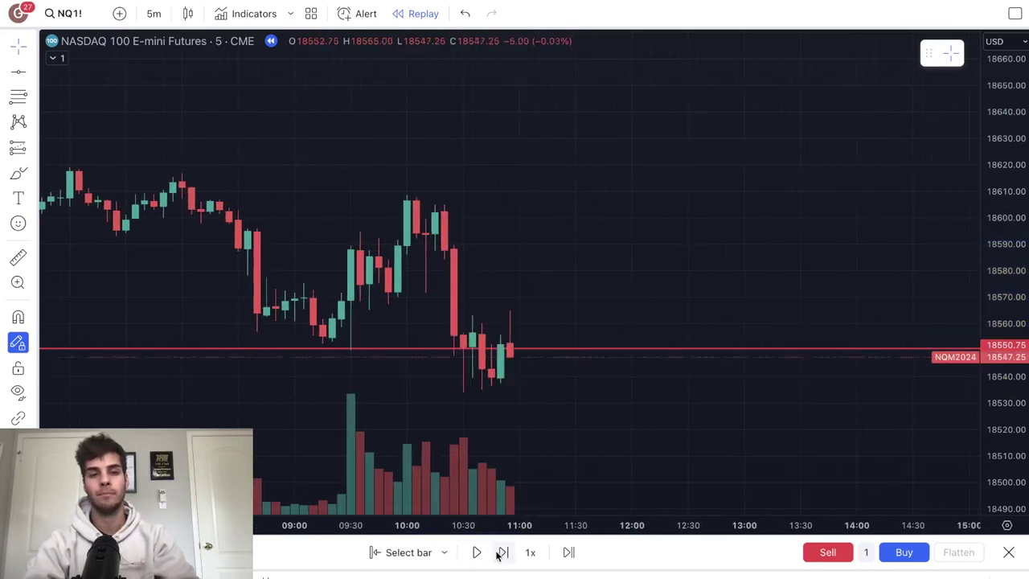
{"action": "left_click", "coordinate": [501, 553]}
{"action": "left_click", "coordinate": [501, 553]}
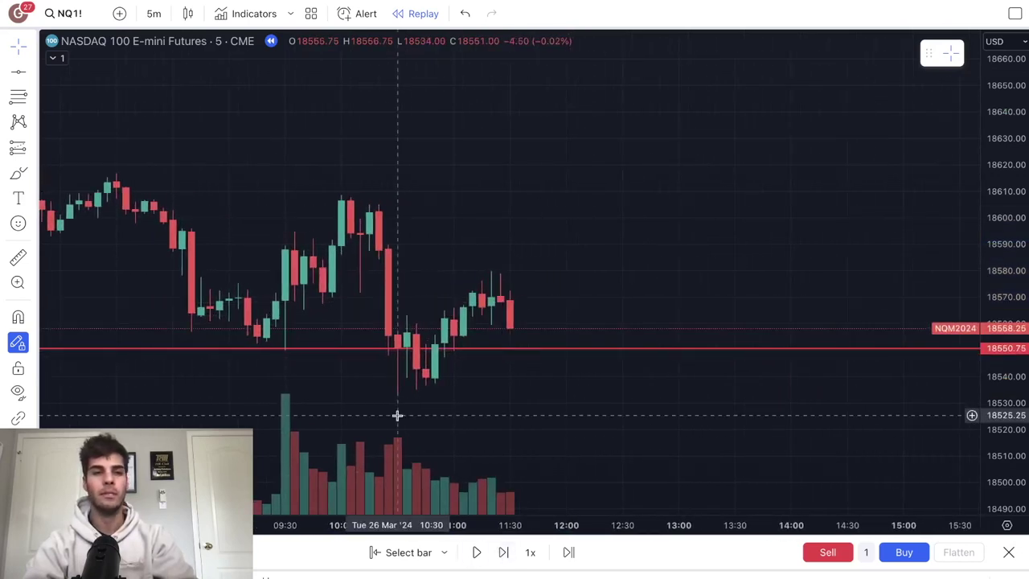
Set the chart interval to 1 hour and advance the replay to the 08:00 candle on 27 March.
{"action": "left_click", "coordinate": [152, 13]}
{"action": "left_click", "coordinate": [205, 410]}
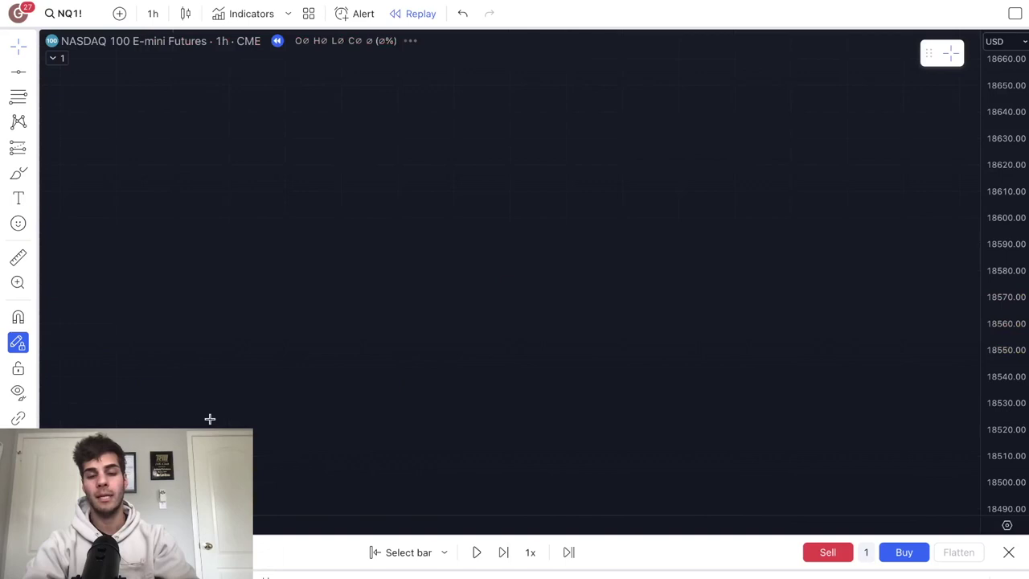
{"action": "left_click", "coordinate": [501, 553]}
{"action": "left_click", "coordinate": [502, 553]}
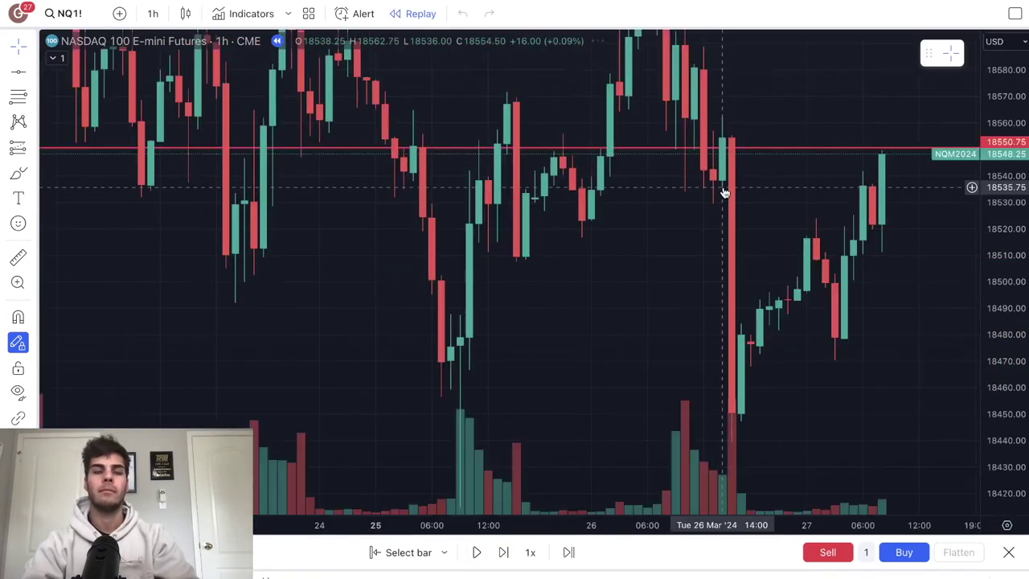
Set the chart interval to 5 minutes.
{"action": "left_click_drag", "start_coordinate": [840, 212], "coordinate": [601, 234]}
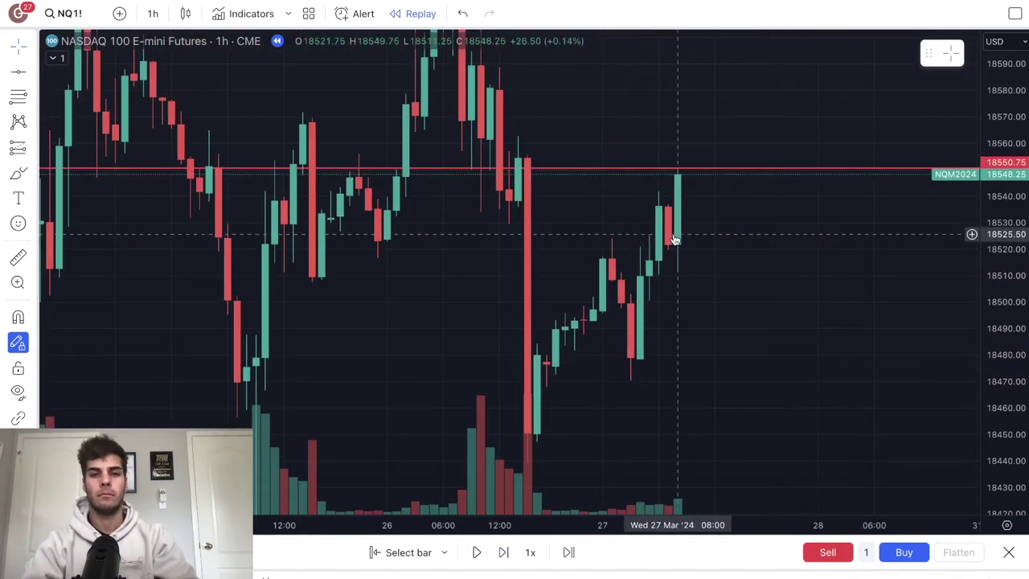
{"action": "left_click_drag", "start_coordinate": [672, 230], "coordinate": [624, 236]}
{"action": "left_click", "coordinate": [153, 14]}
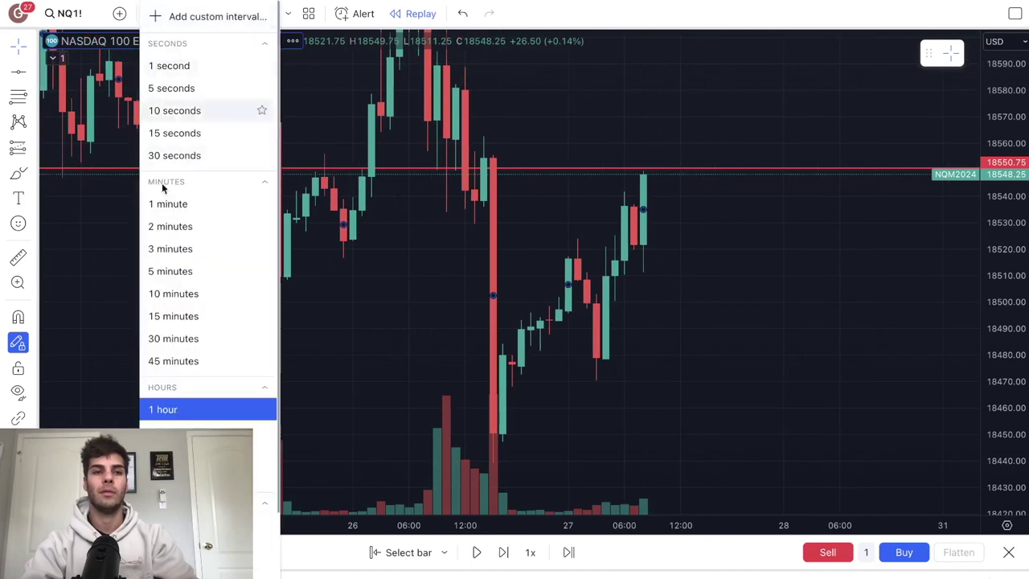
{"action": "left_click", "coordinate": [169, 268]}
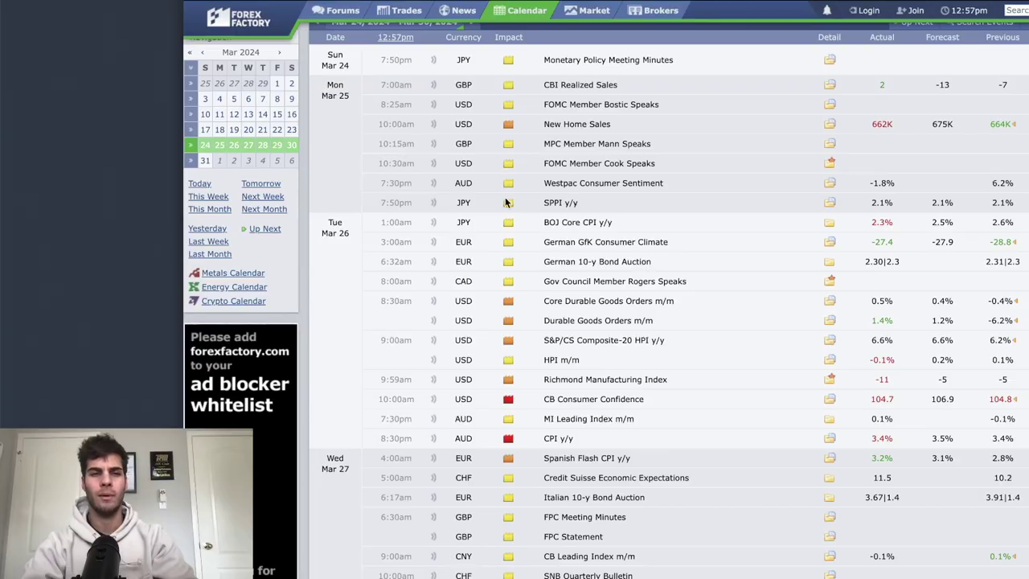
Switch to the Forex Factory calendar and check the USD news events listed for Wednesday 27 March.
{"action": "scroll", "coordinate": [506, 201], "scroll_direction": "down", "scroll_amount": 7}
{"action": "scroll", "coordinate": [507, 201], "scroll_direction": "up", "scroll_amount": 1}
{"action": "scroll", "coordinate": [506, 201], "scroll_direction": "up", "scroll_amount": 1}
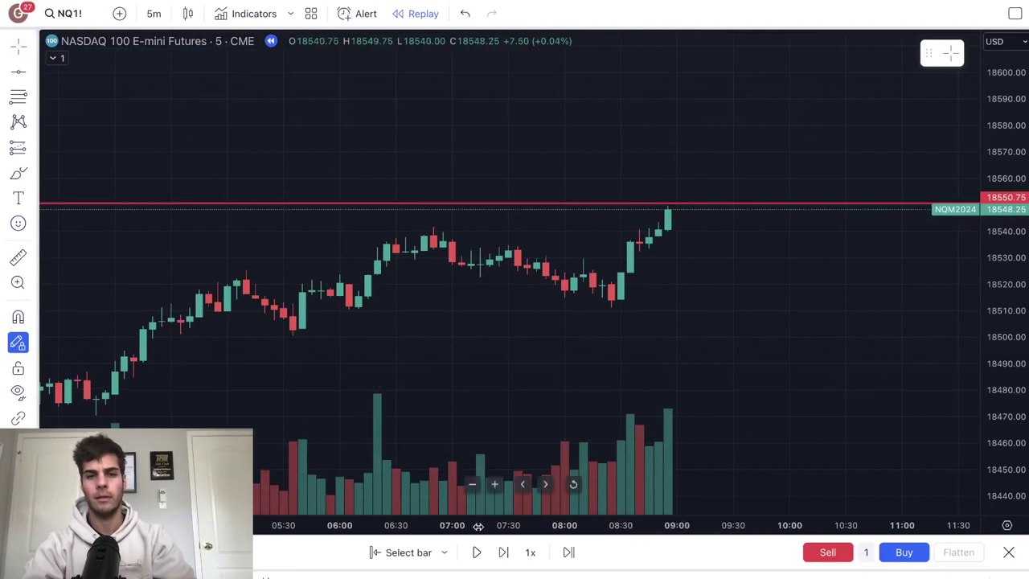
Return to the chart and advance the replay to the 09:50 candle on 27 March to watch price around the red level.
{"action": "left_click", "coordinate": [503, 551]}
{"action": "left_click", "coordinate": [503, 552]}
{"action": "left_click", "coordinate": [503, 551]}
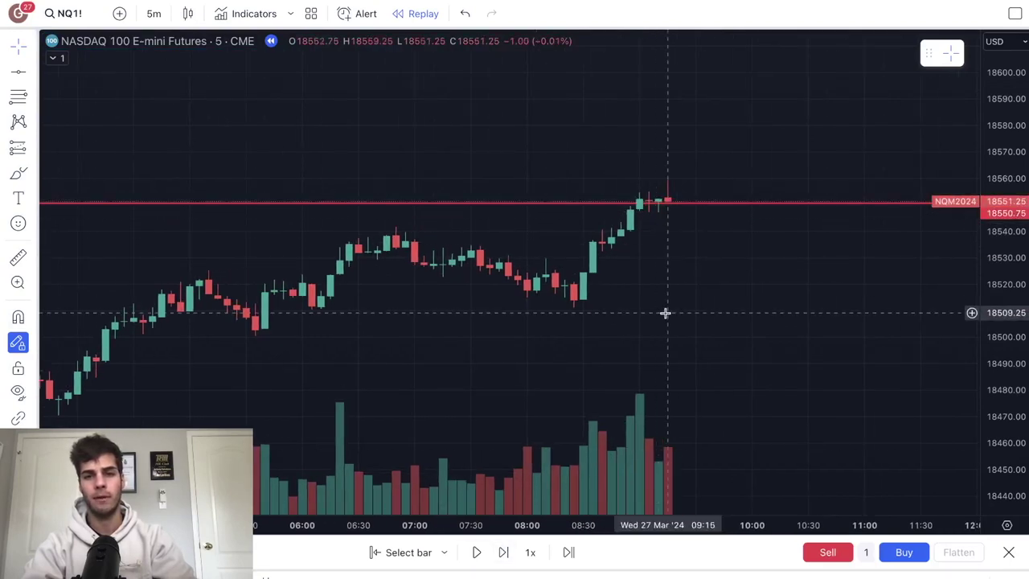
{"action": "left_click", "coordinate": [503, 552]}
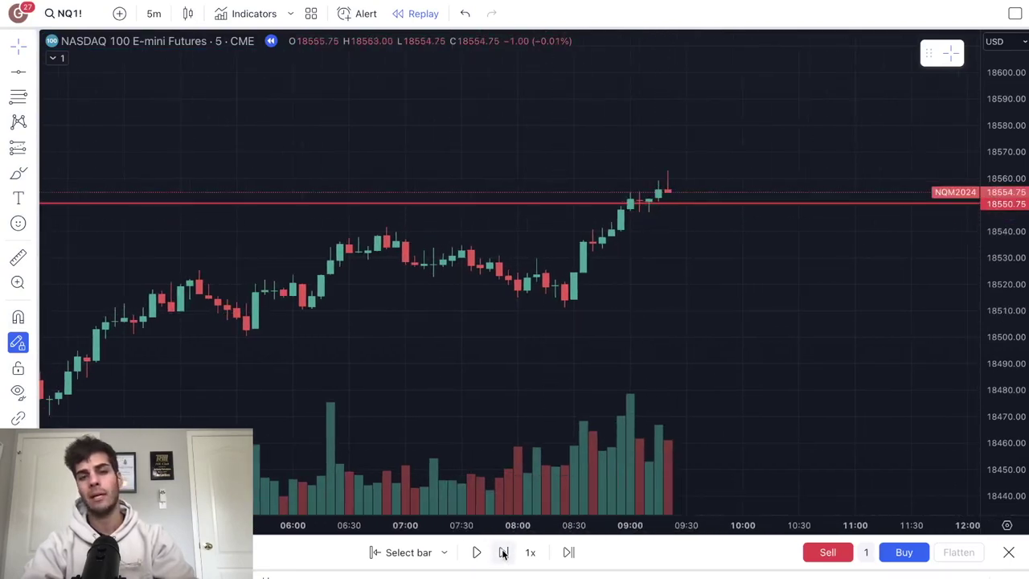
{"action": "left_click", "coordinate": [503, 552]}
{"action": "left_click", "coordinate": [503, 552]}
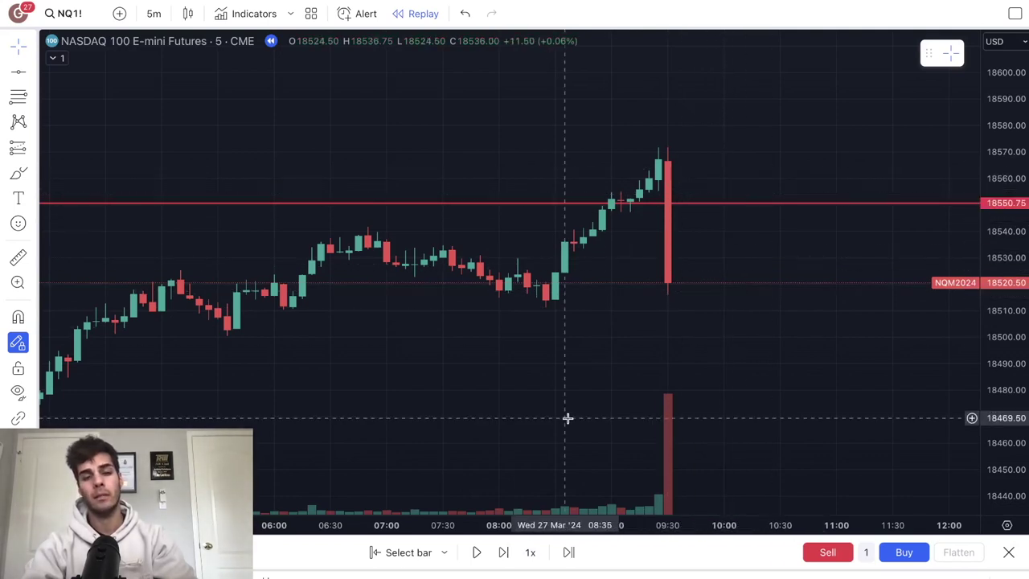
{"action": "left_click", "coordinate": [504, 554]}
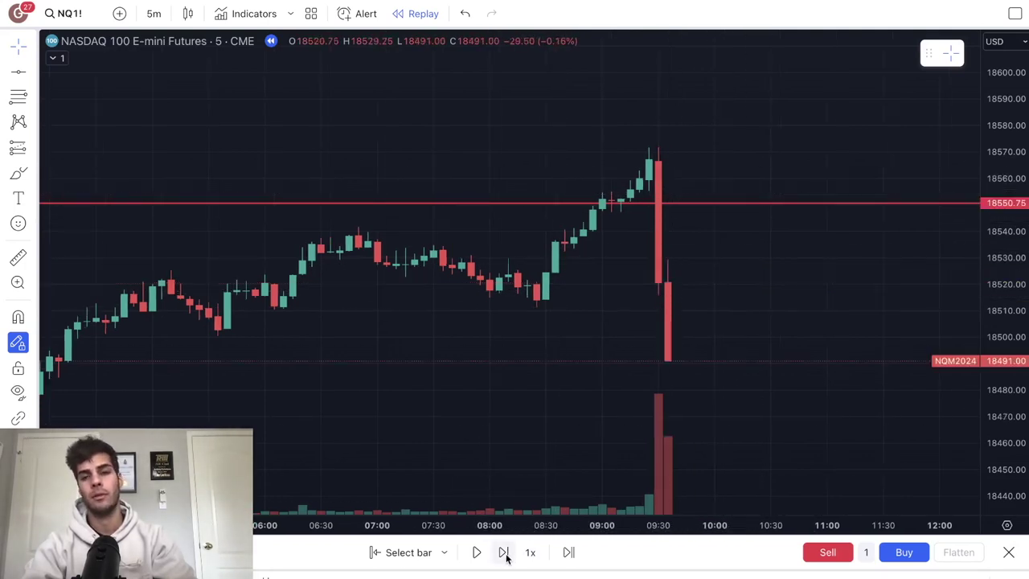
{"action": "left_click", "coordinate": [504, 554]}
{"action": "left_click", "coordinate": [504, 553]}
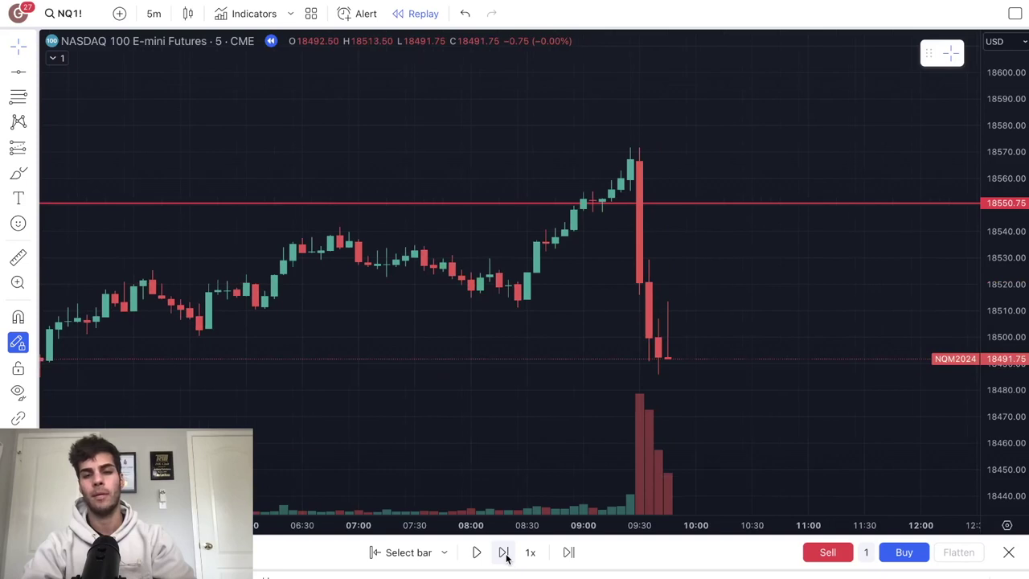
{"action": "left_click", "coordinate": [503, 554]}
Place a short position at 09:55 with entry 18467.75, stop 18508.50 and target 18388.00.
{"action": "left_click_drag", "start_coordinate": [558, 308], "coordinate": [433, 184]}
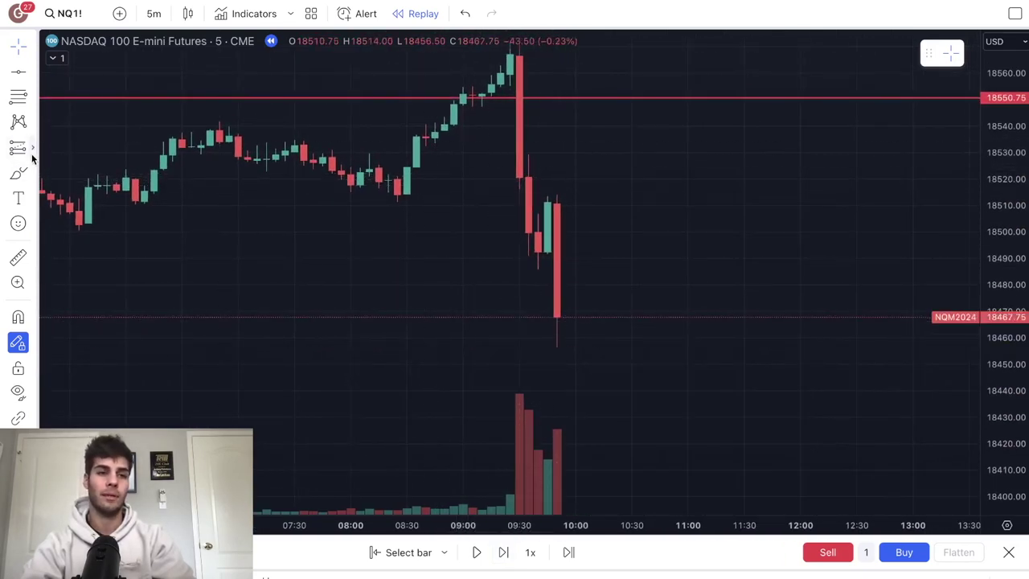
{"action": "left_click", "coordinate": [32, 152]}
{"action": "left_click", "coordinate": [99, 193]}
{"action": "left_click", "coordinate": [565, 317]}
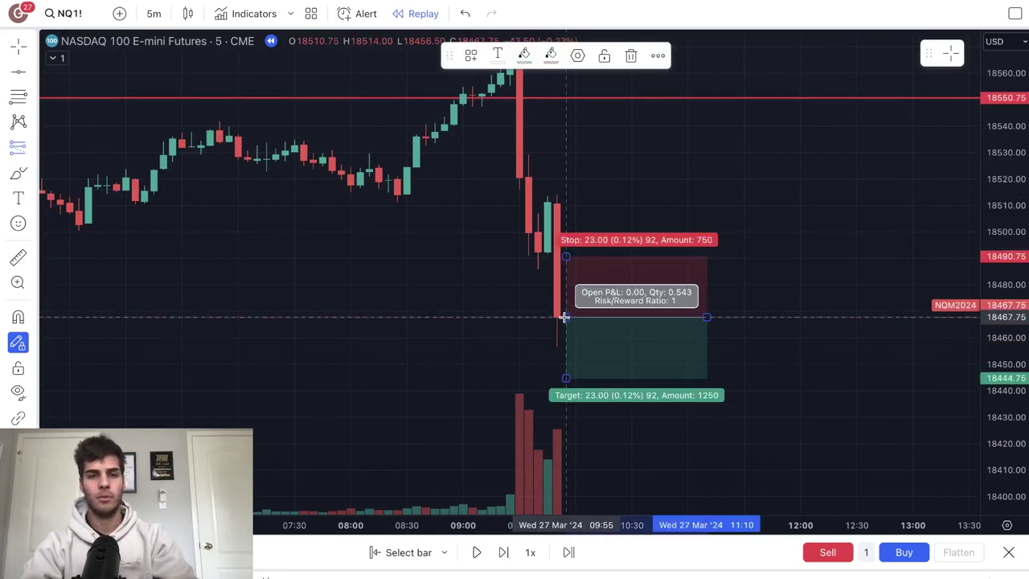
{"action": "left_click_drag", "start_coordinate": [479, 285], "coordinate": [489, 309]}
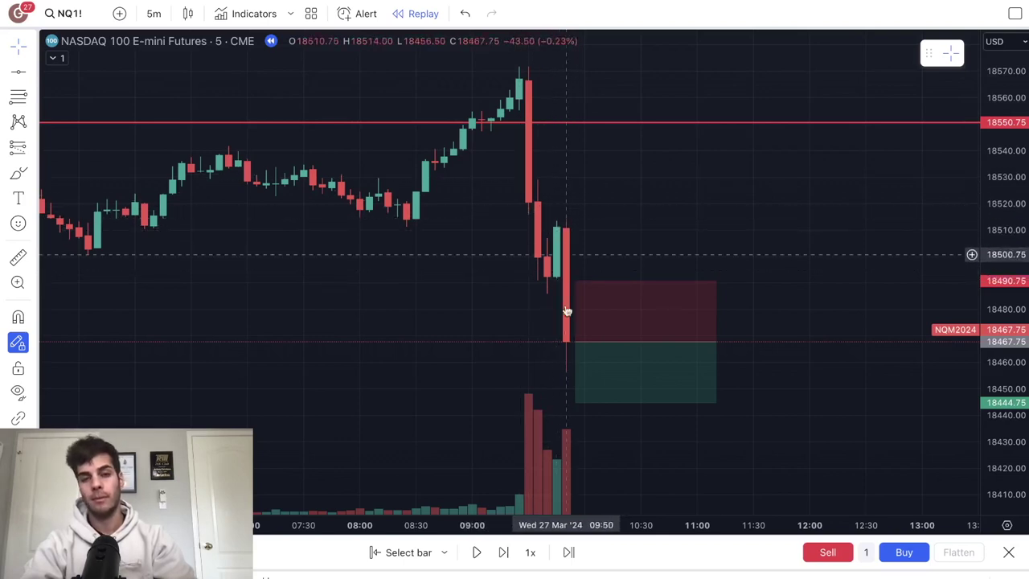
{"action": "left_click_drag", "start_coordinate": [482, 333], "coordinate": [488, 235]}
{"action": "left_click", "coordinate": [30, 46]}
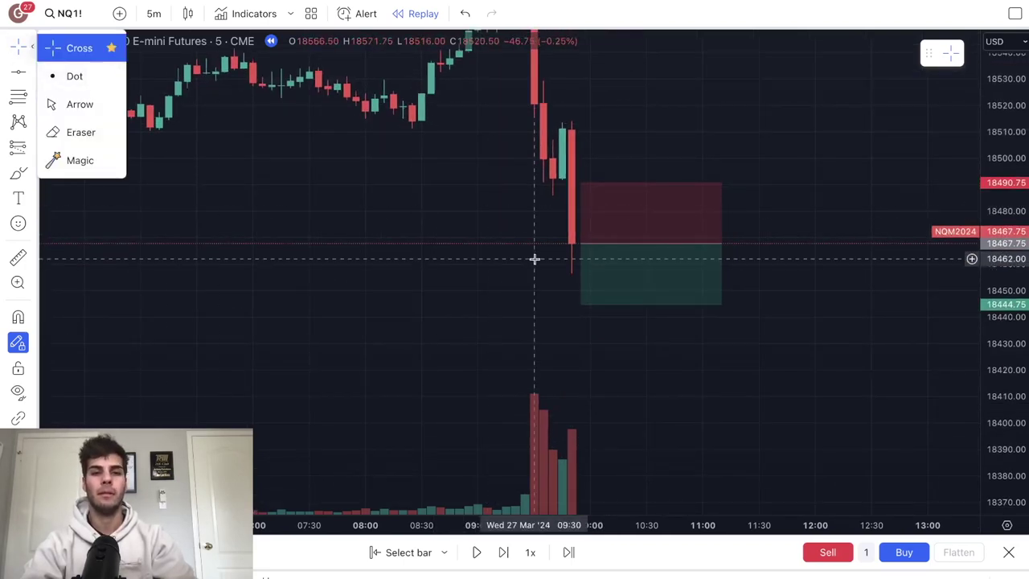
{"action": "left_click_drag", "start_coordinate": [584, 303], "coordinate": [586, 454]}
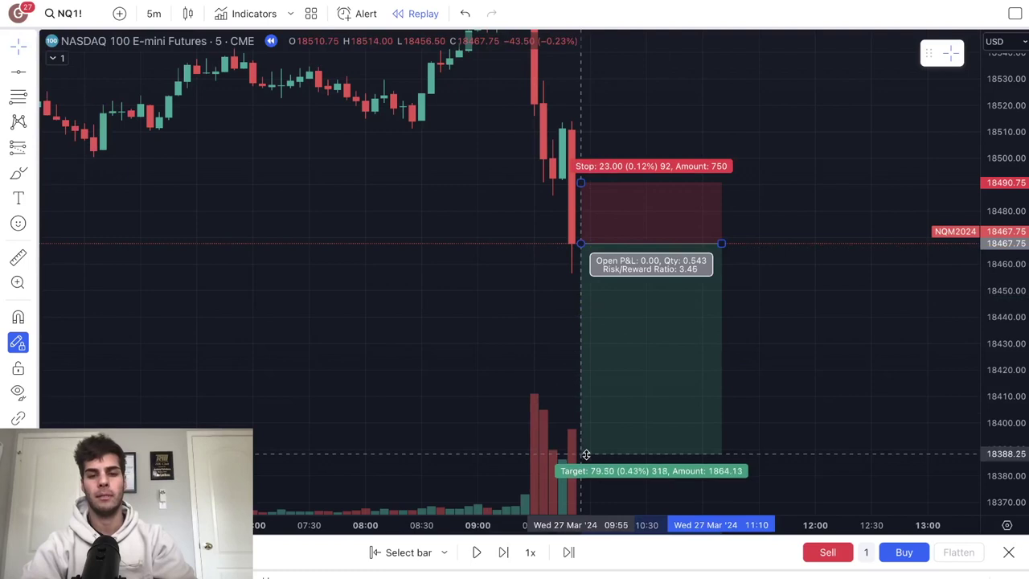
{"action": "mouse_move", "coordinate": [581, 182]}
{"action": "left_mouse_down"}
{"action": "mouse_move", "coordinate": [580, 126]}
{"action": "mouse_move", "coordinate": [581, 136]}
{"action": "left_mouse_up"}
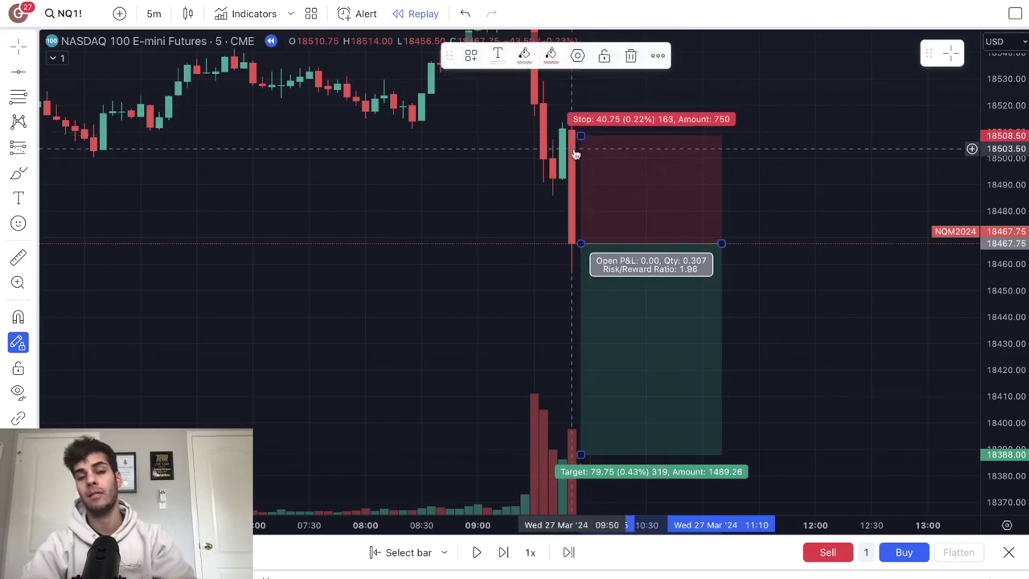
Advance the replay to the 10:15 candle to check the short position's outcome.
{"action": "left_click", "coordinate": [503, 553]}
{"action": "left_click", "coordinate": [503, 552]}
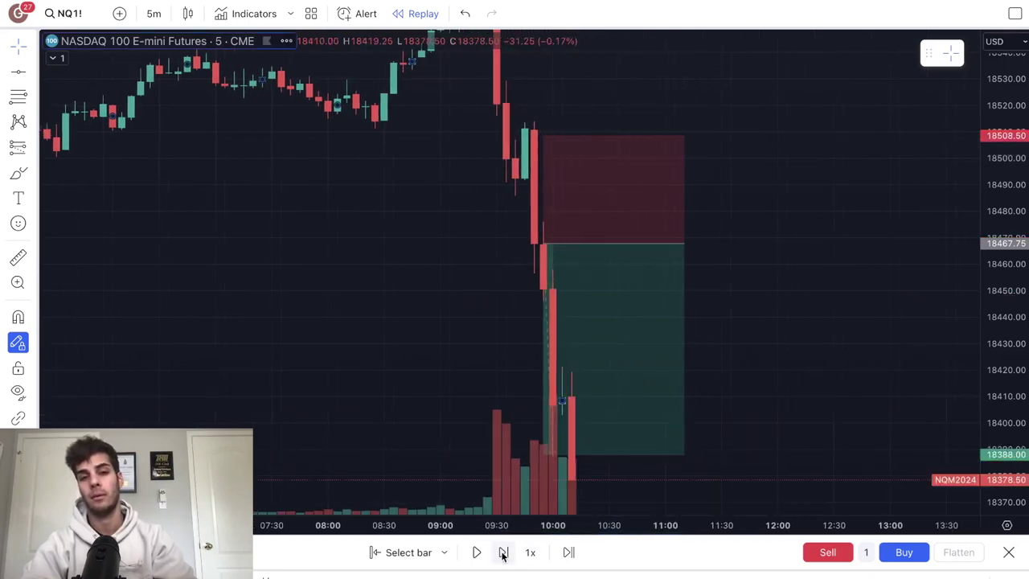
{"action": "left_click", "coordinate": [503, 552]}
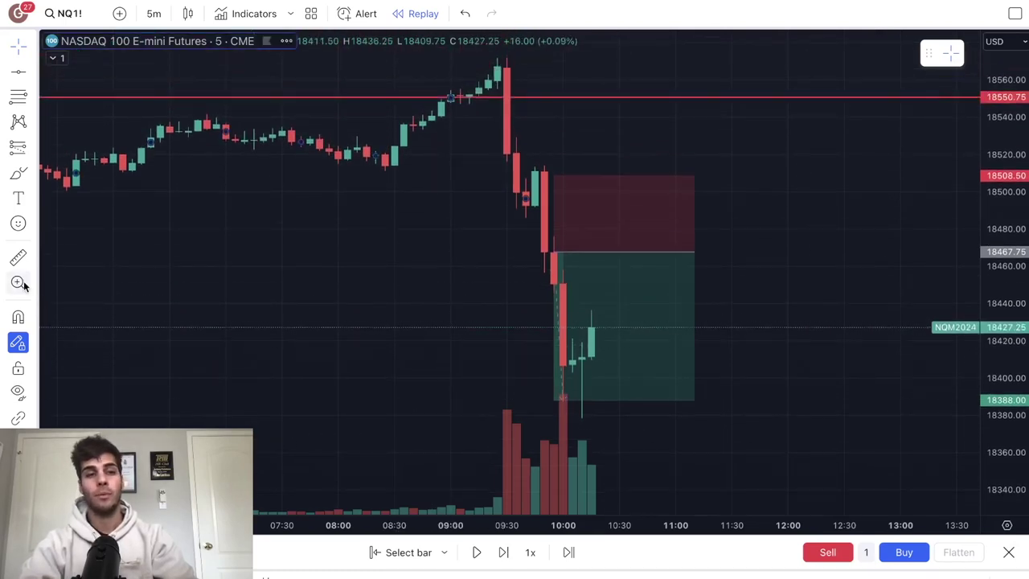
Add a four-line text note below the earlier candles: "5 Trading days", "2W 2L", "1 No trade day", "Net +80pts = +$1.6k per contract.".
{"action": "left_click", "coordinate": [18, 199]}
{"action": "left_click", "coordinate": [182, 228]}
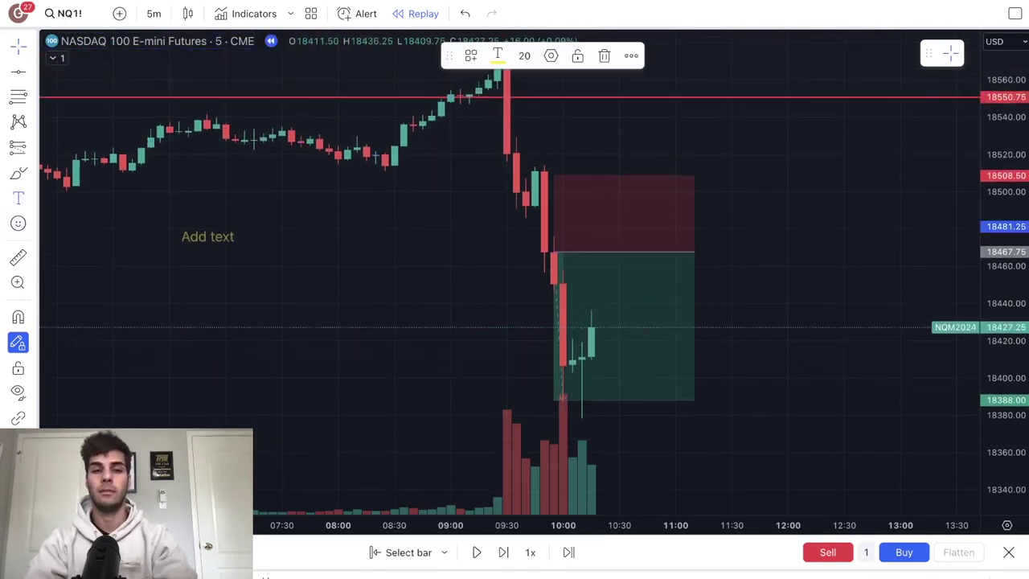
{"action": "type", "text": "2W 2L"}
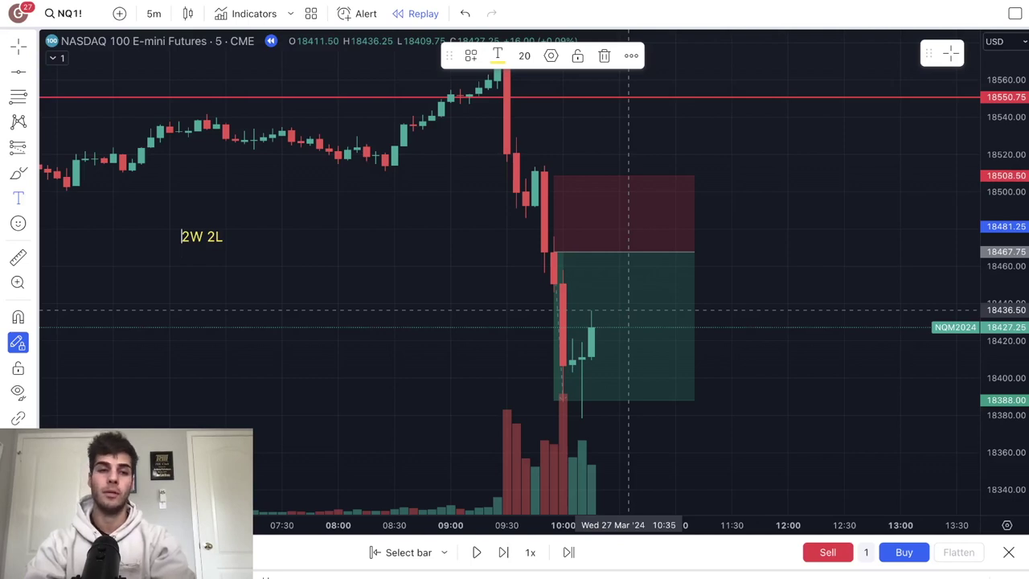
{"action": "key", "text": "Return"}
{"action": "type", "text": "5 Trading days"}
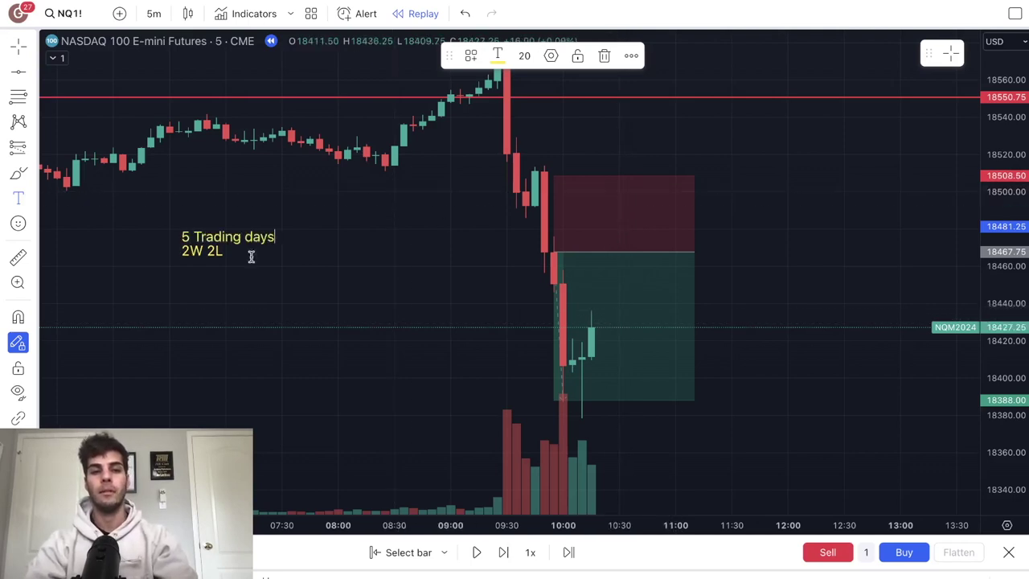
{"action": "left_click", "coordinate": [217, 251]}
{"action": "key", "text": "Return"}
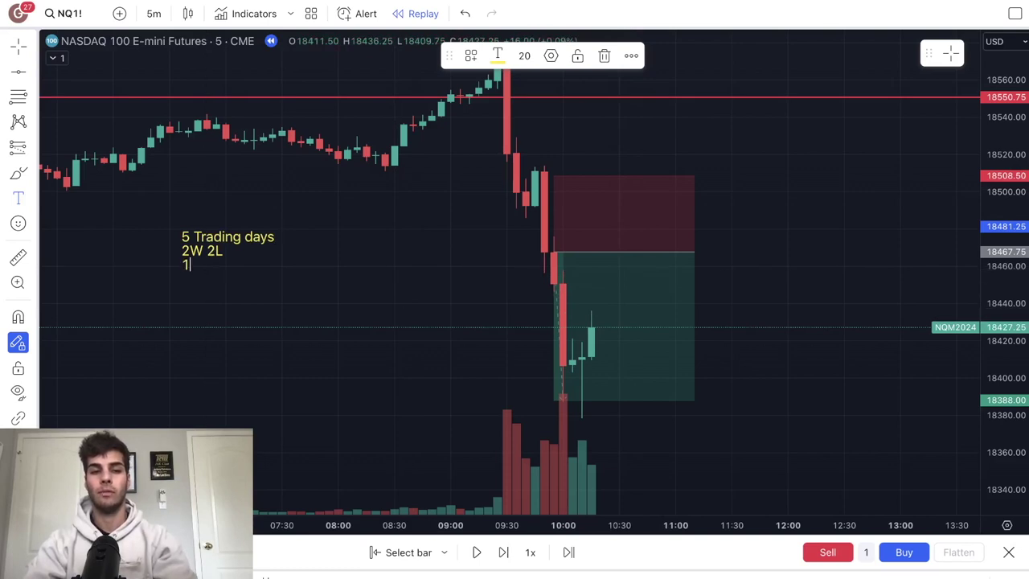
{"action": "type", "text": "1 No trade day Net +"}
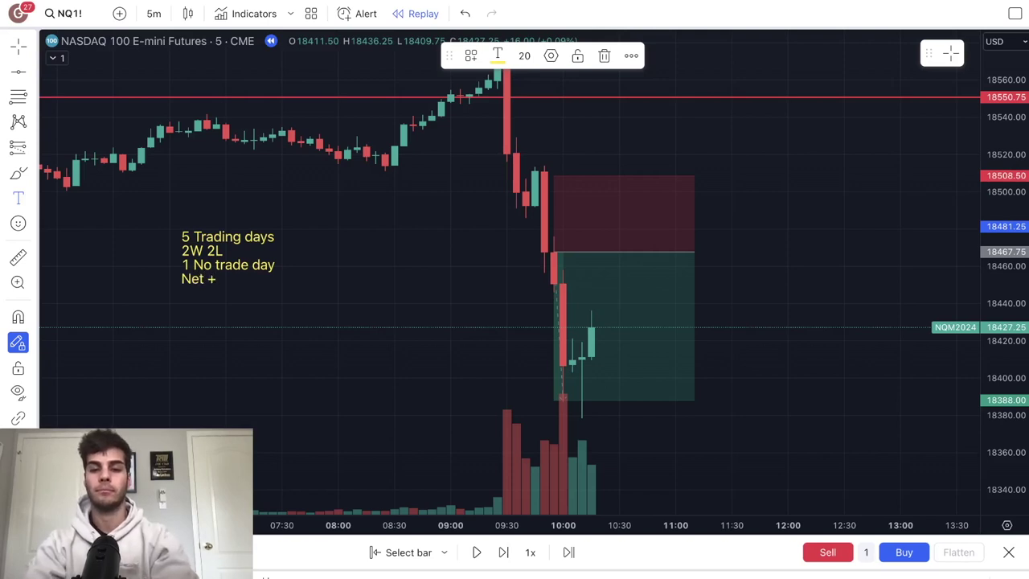
{"action": "type", "text": "80py"}
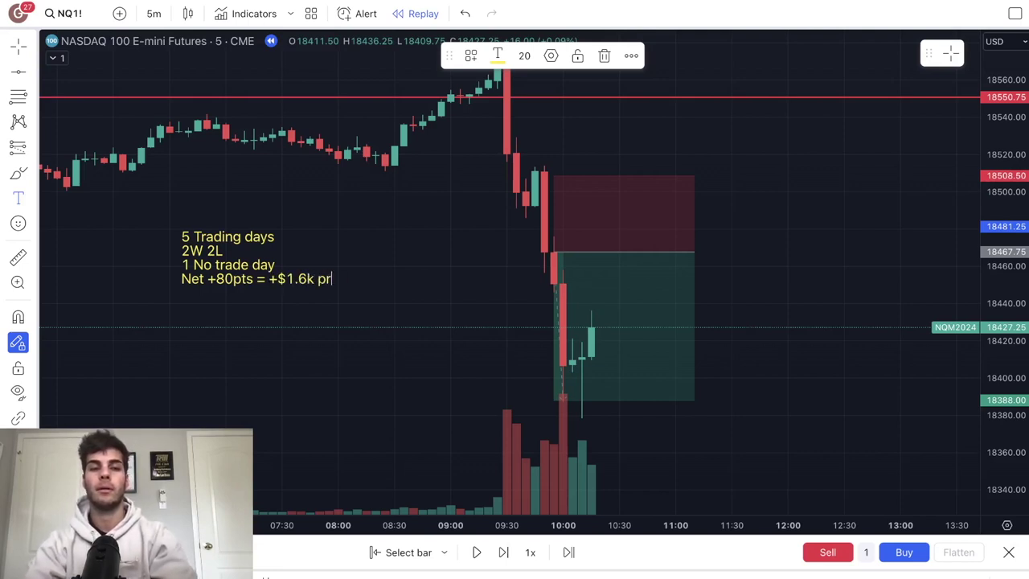
{"action": "type", "text": "ontract."}
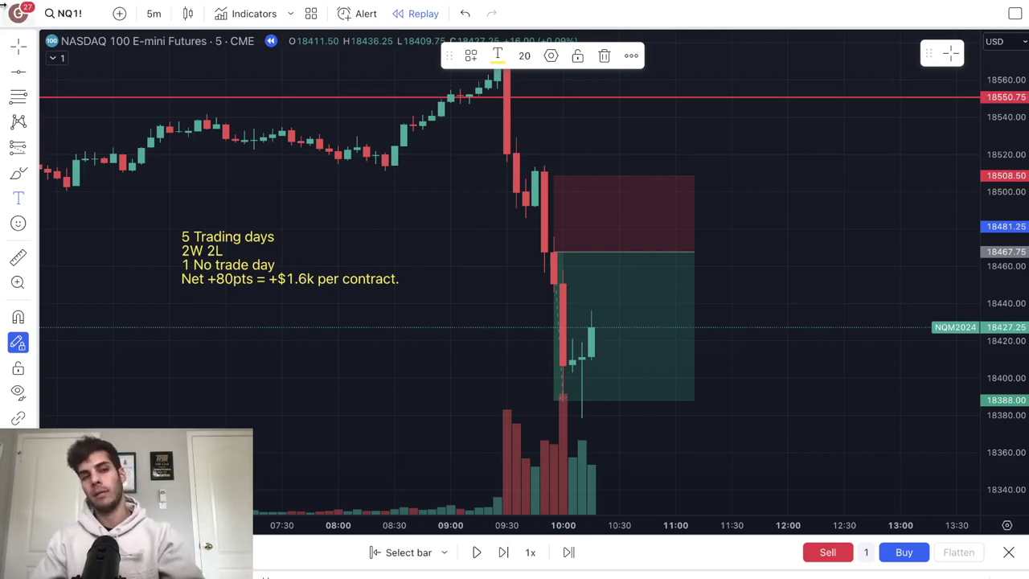
{"action": "left_click", "coordinate": [85, 318]}
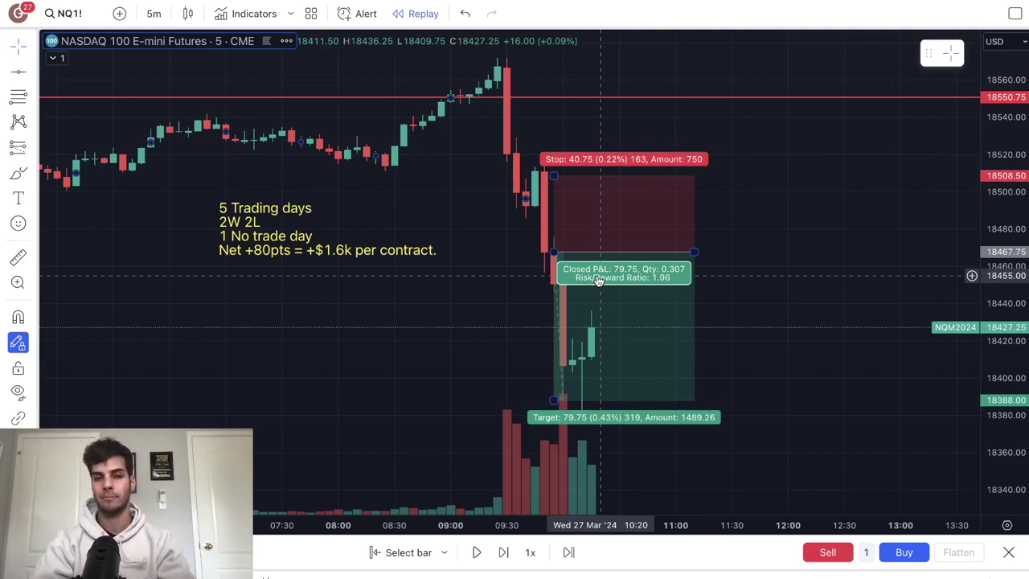
{"action": "left_click", "coordinate": [29, 48]}
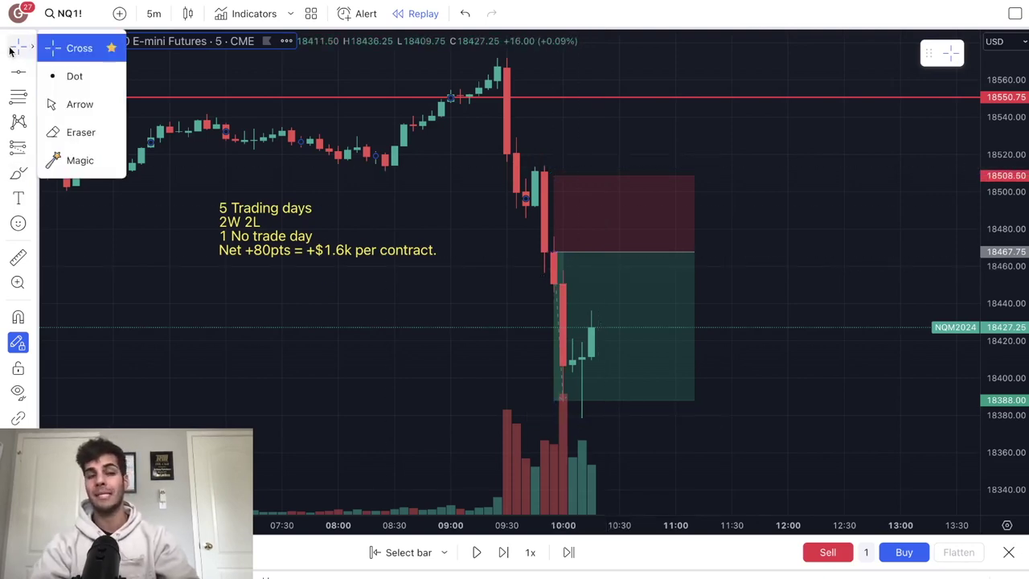
{"action": "left_click", "coordinate": [59, 54]}
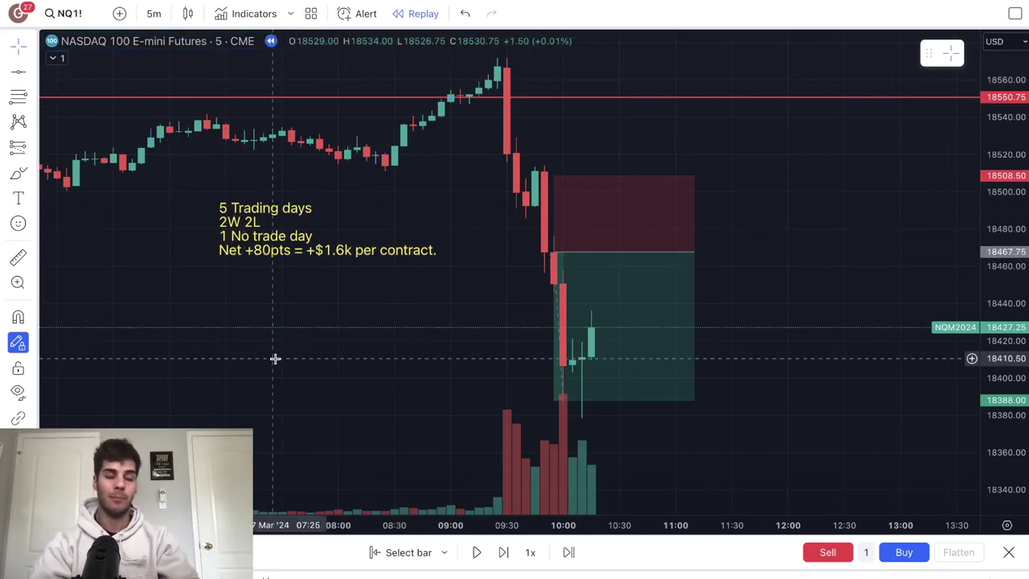
{"action": "scroll", "coordinate": [275, 359], "scroll_direction": "right", "scroll_amount": 1}
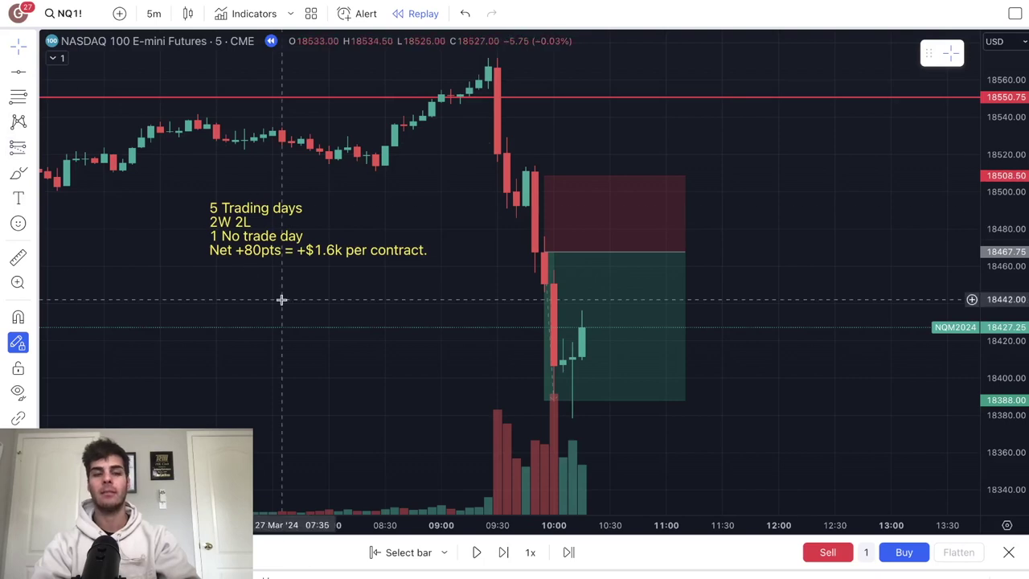
{"action": "left_click", "coordinate": [14, 45]}
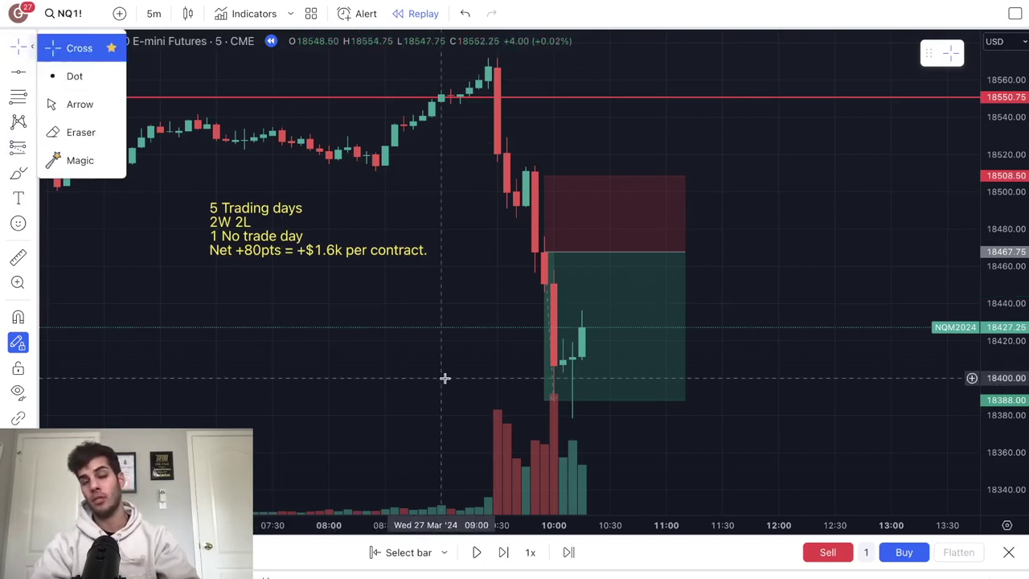
{"action": "left_click", "coordinate": [215, 355]}
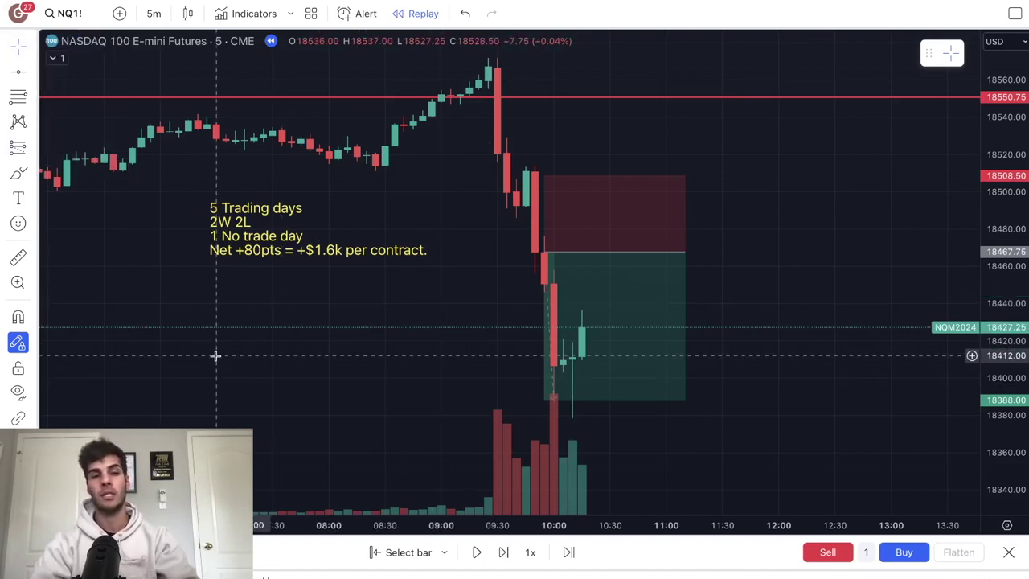